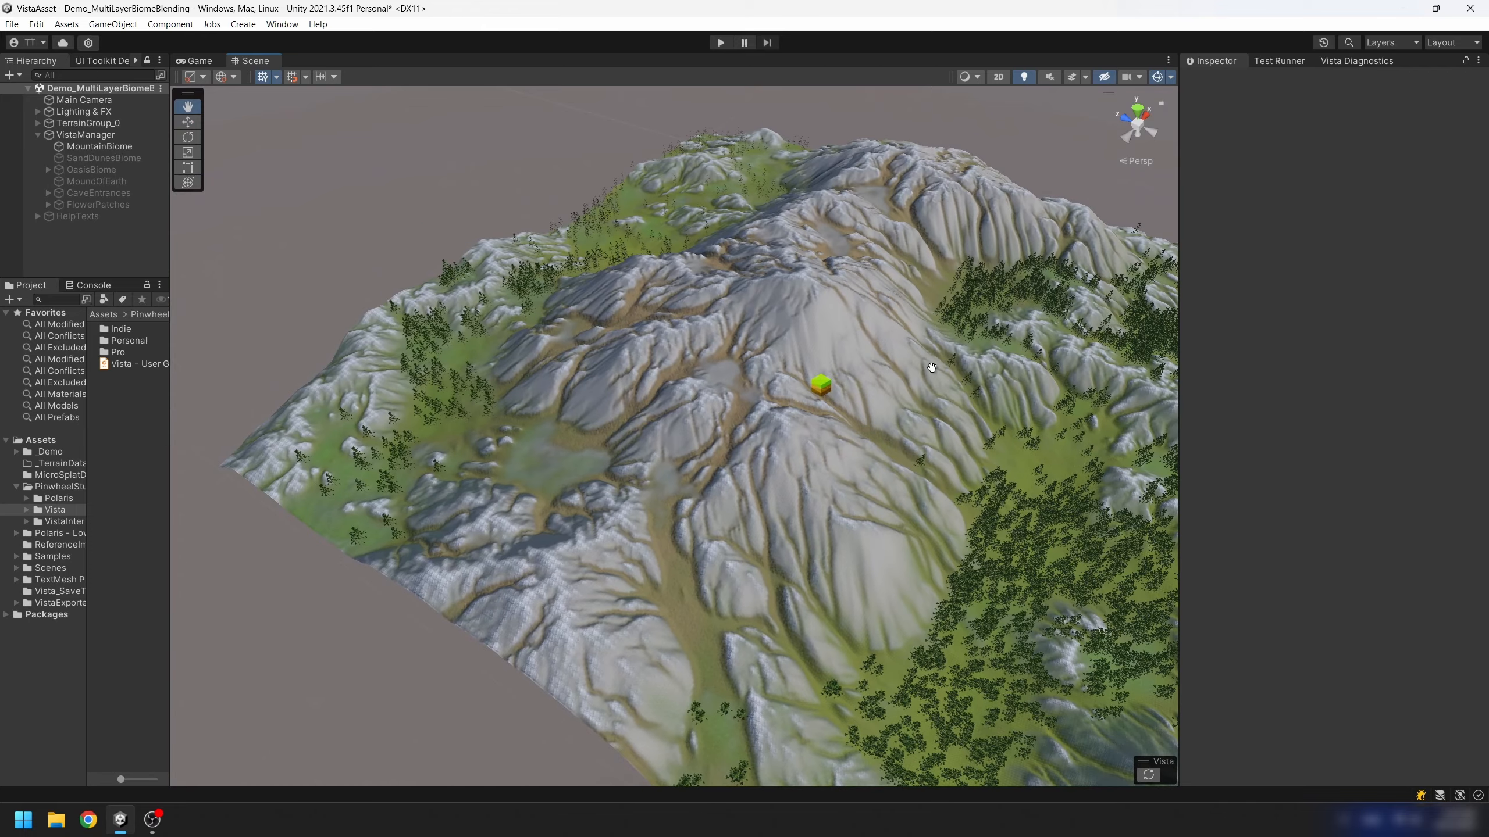
scroll(800, 326, "down", 7)
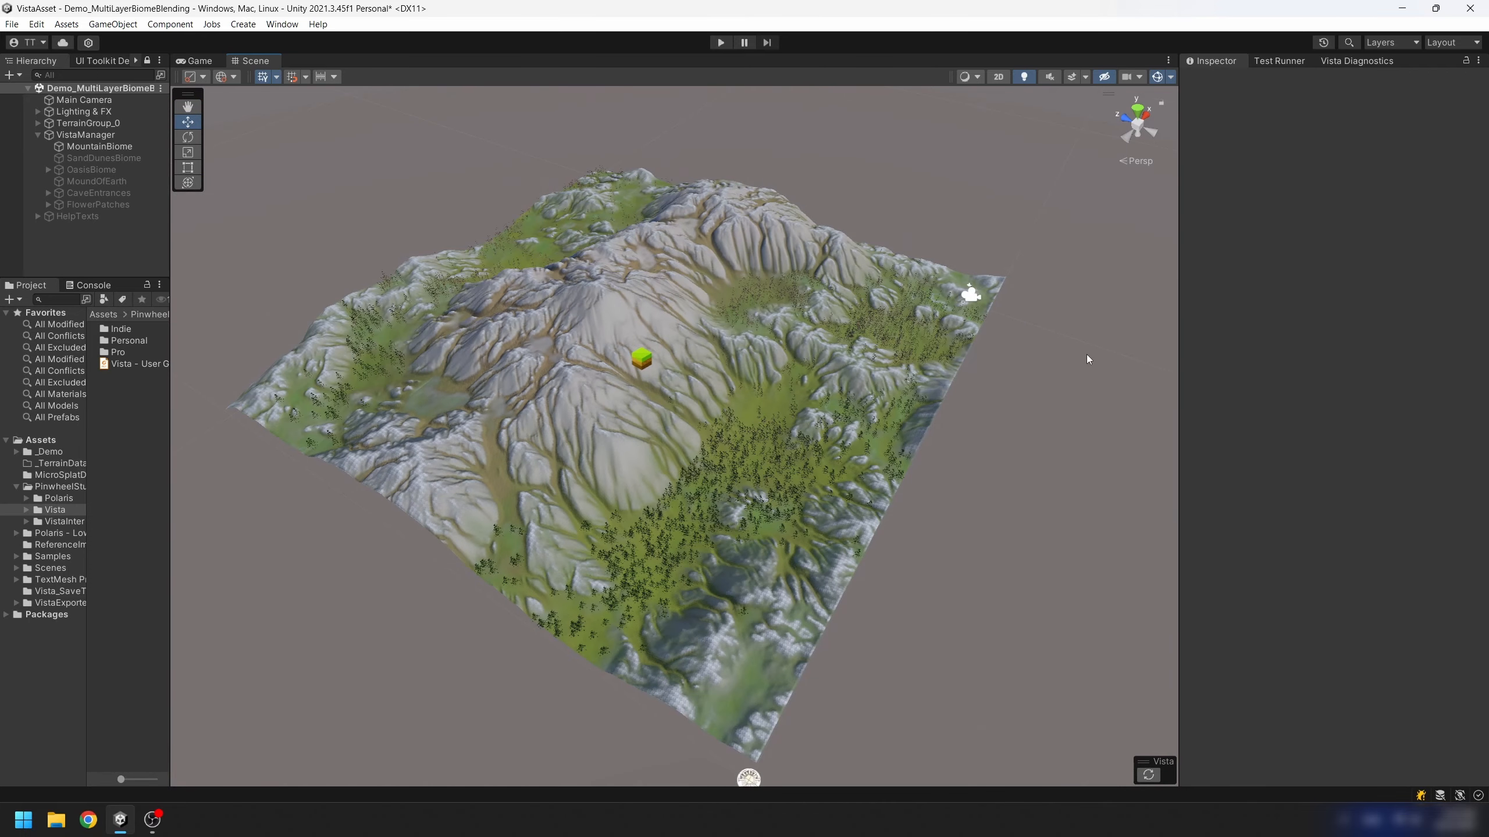
right_click_drag(1015, 334, 718, 385)
middle_click_drag(1044, 364, 688, 378)
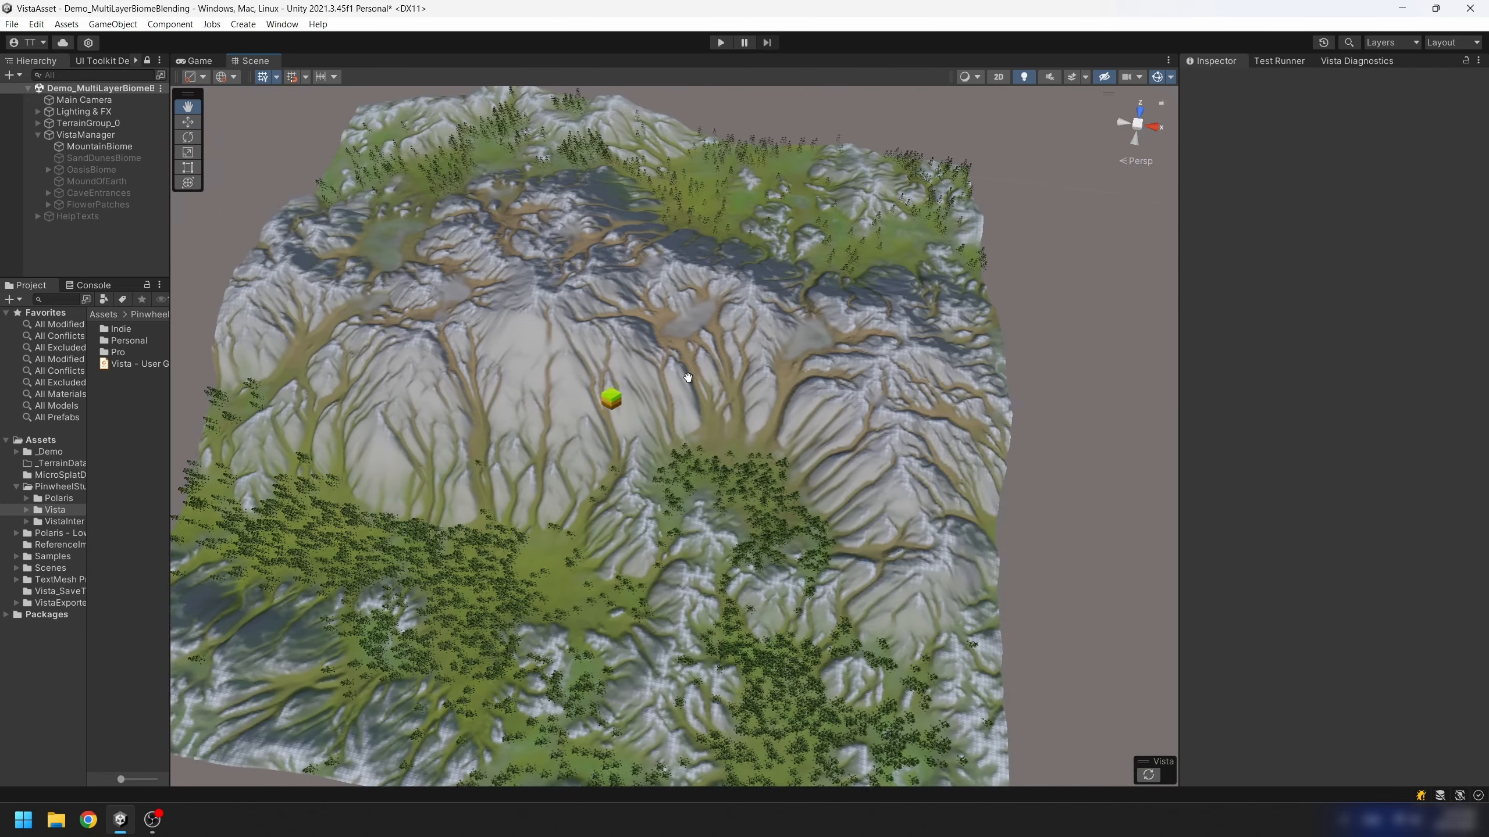
right_click_drag(688, 378, 756, 345)
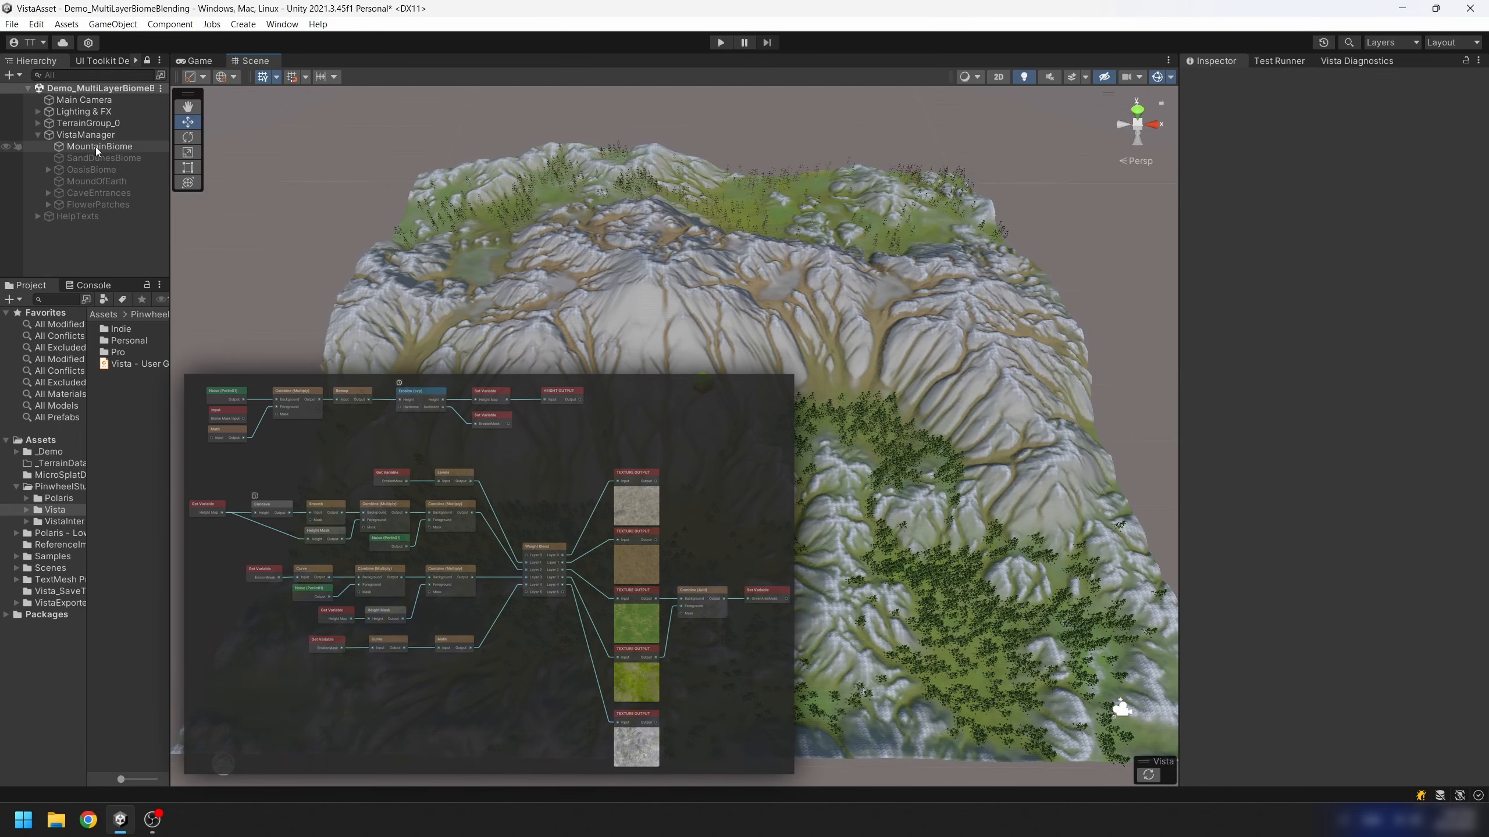
Select MountainBiome and examine its height map, textures and population blending modes along with the terrain area it covers.
left_click(97, 147)
left_click_drag(798, 420, 820, 306, "alt")
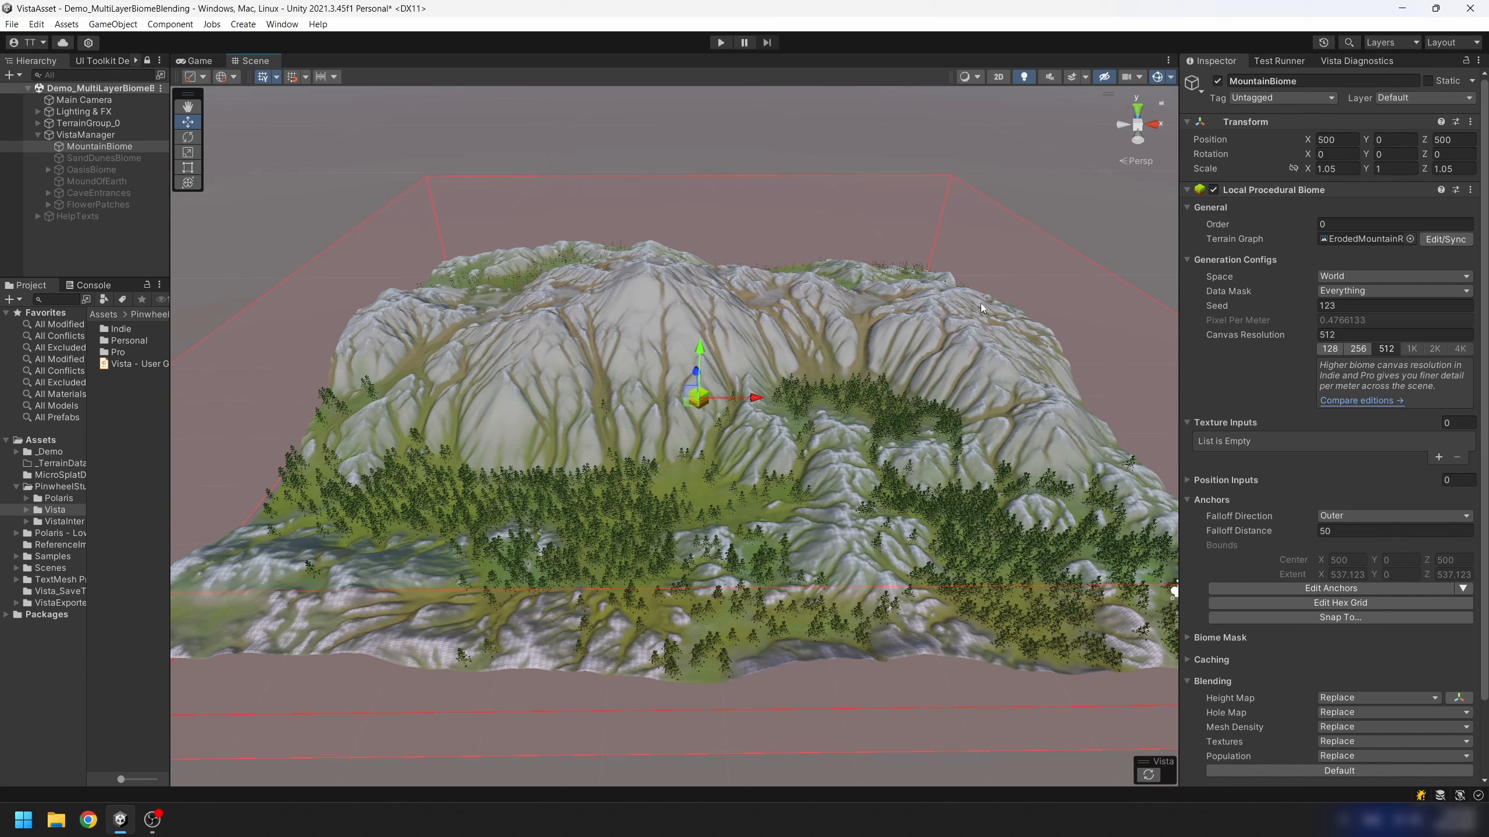
scroll(1330, 411, "down", 3)
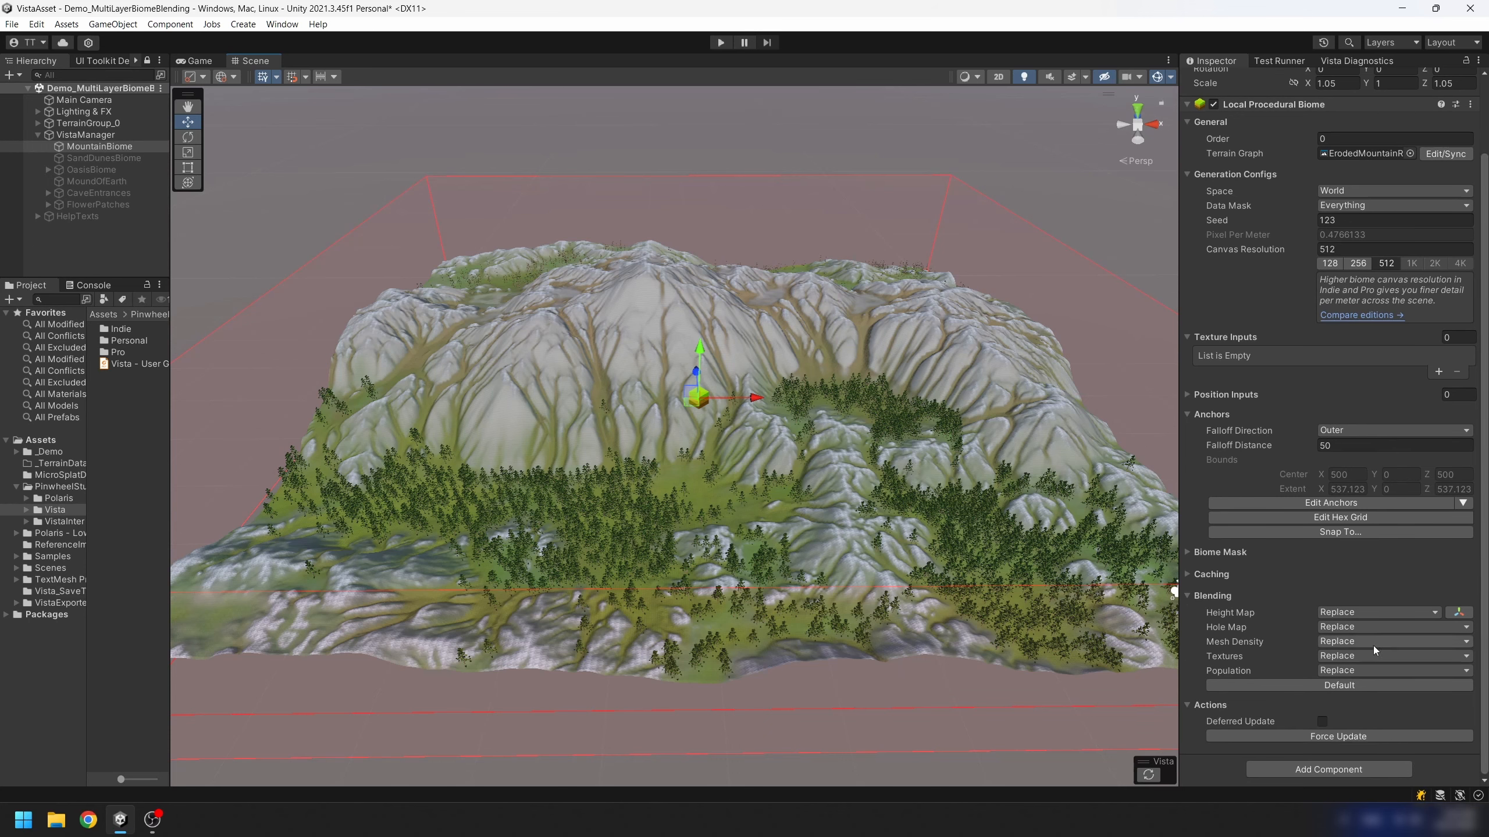
left_click(1237, 610)
left_click(1228, 654)
left_click(1229, 672)
scroll(867, 349, "down", 10)
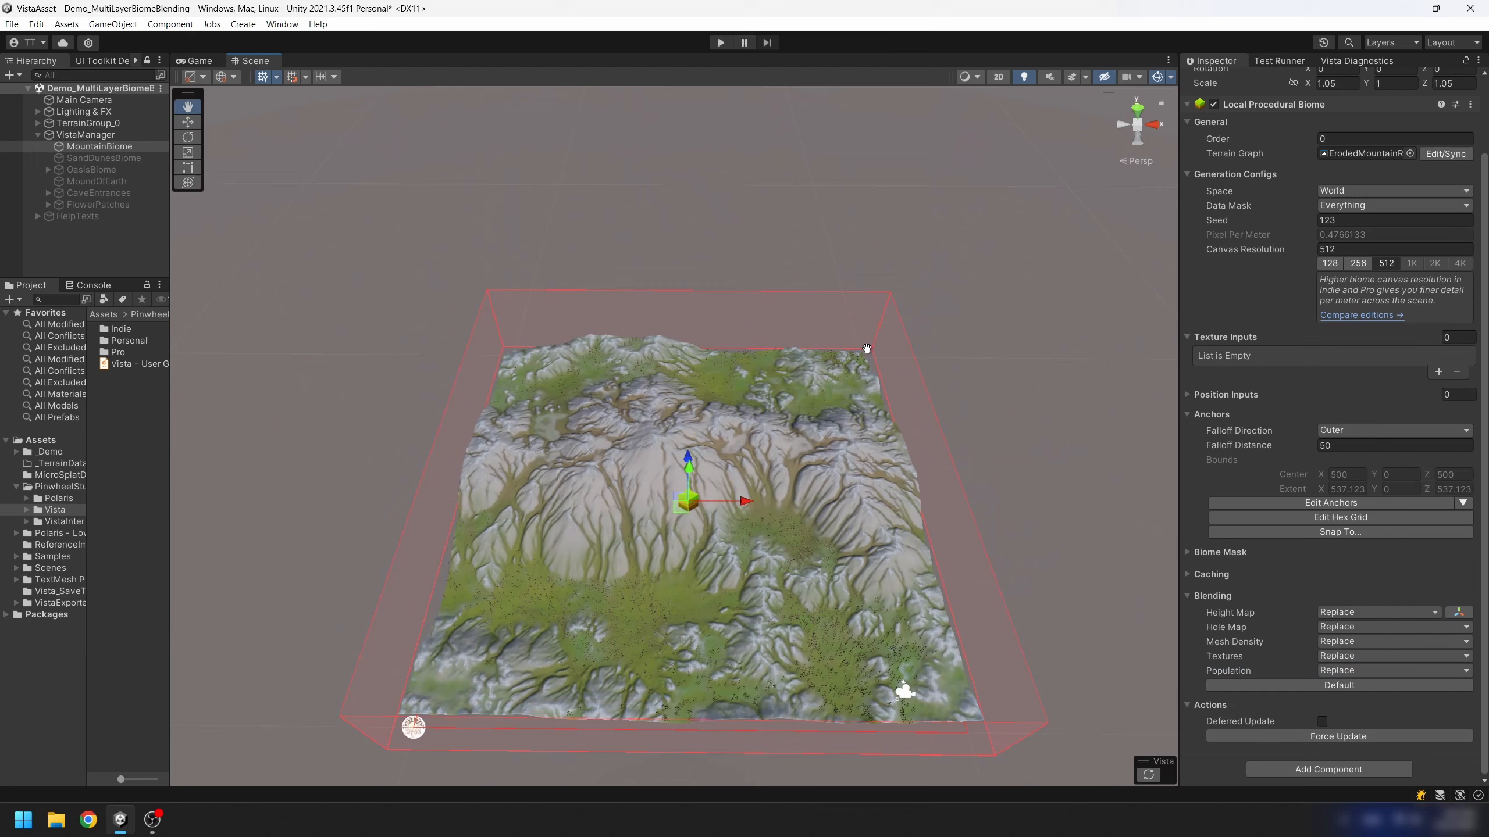
middle_click_drag(866, 349, 876, 451)
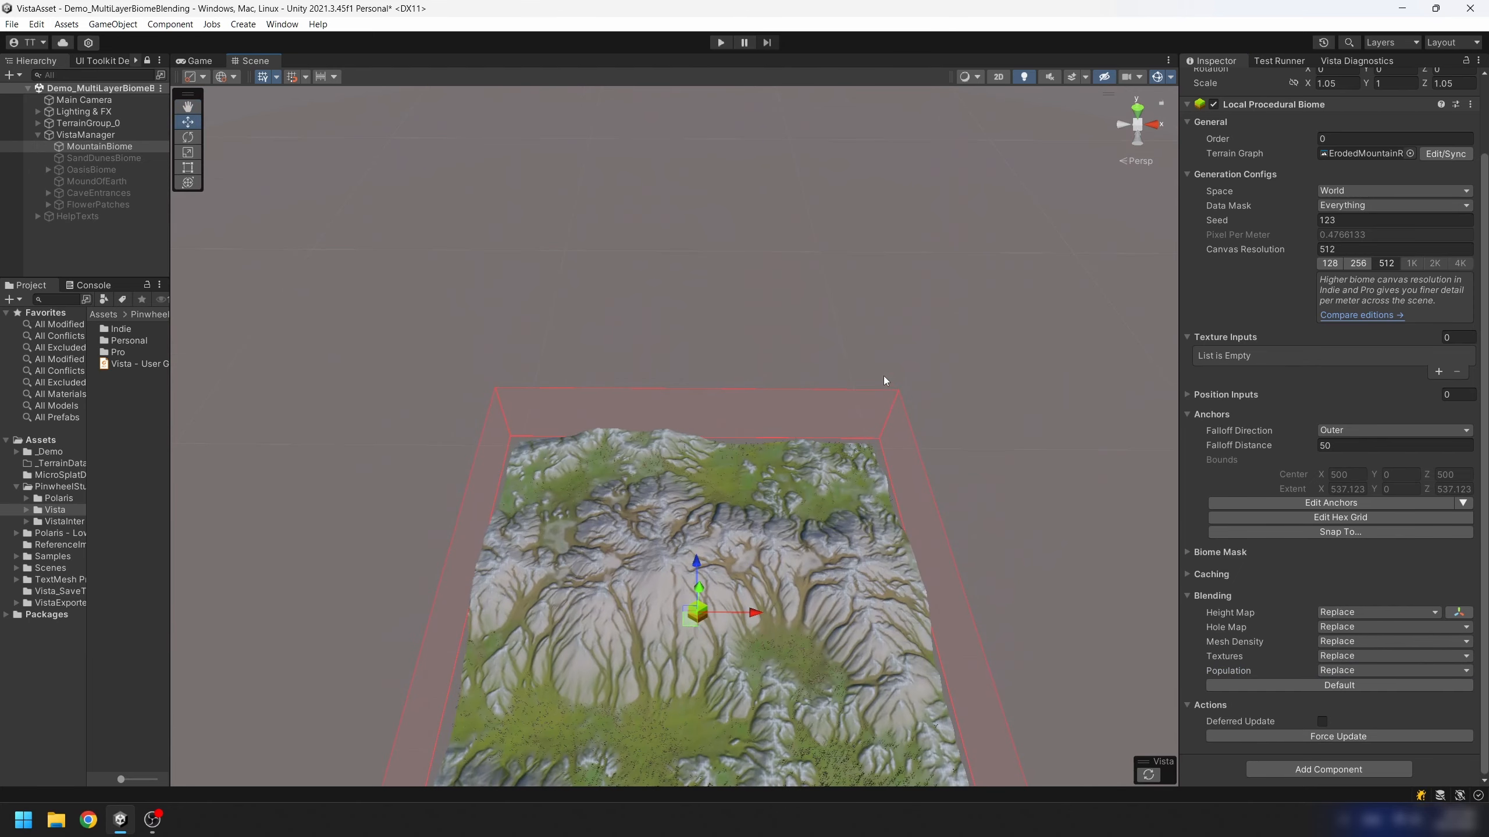
right_click_drag(884, 378, 885, 460)
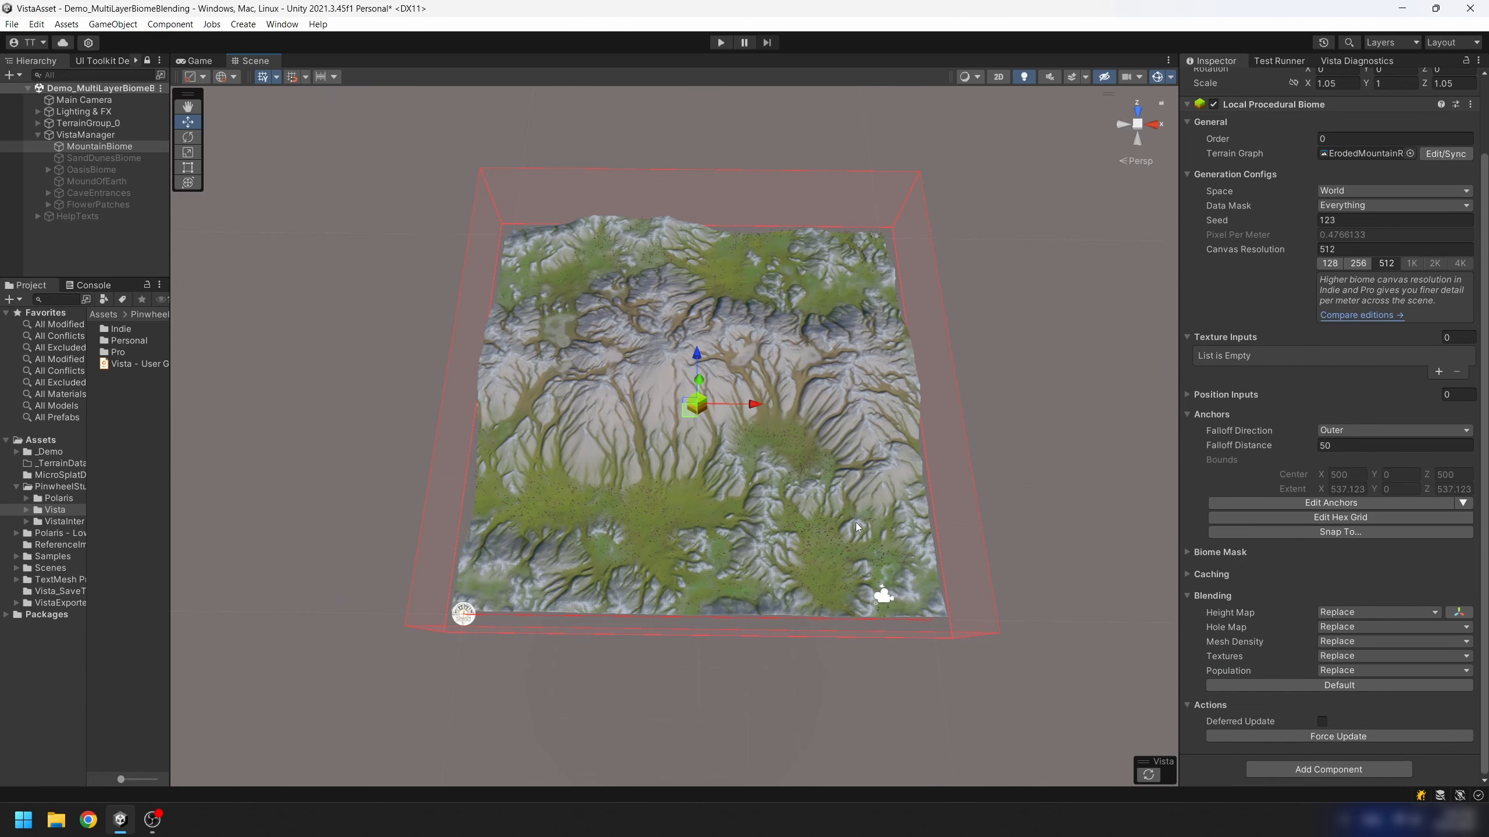
right_click_drag(853, 521, 883, 390)
middle_click_drag(883, 389, 861, 338)
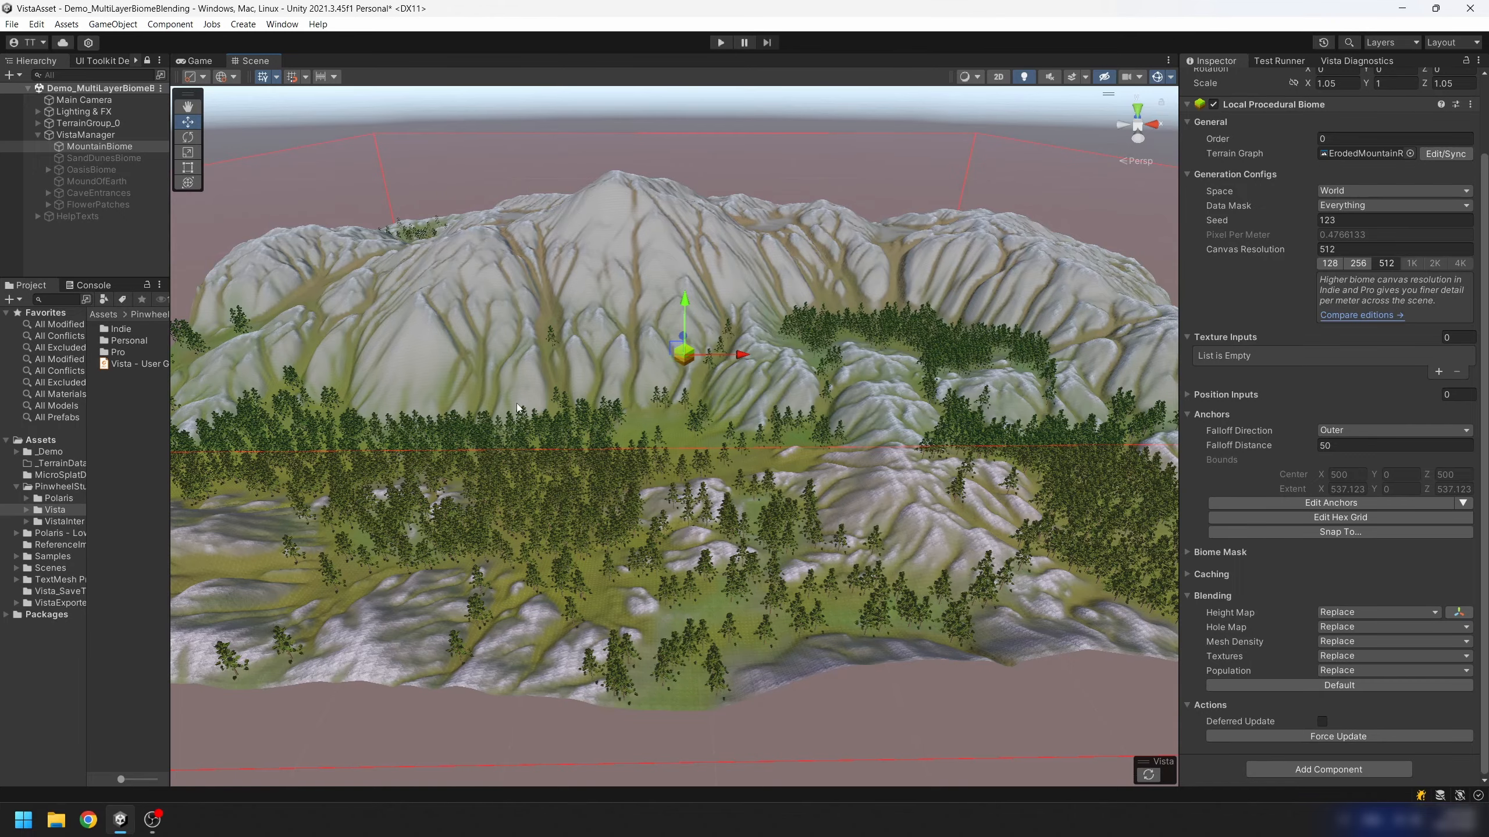
Activate the SandDunesBiome object and regenerate the Vista terrain.
left_click(103, 157)
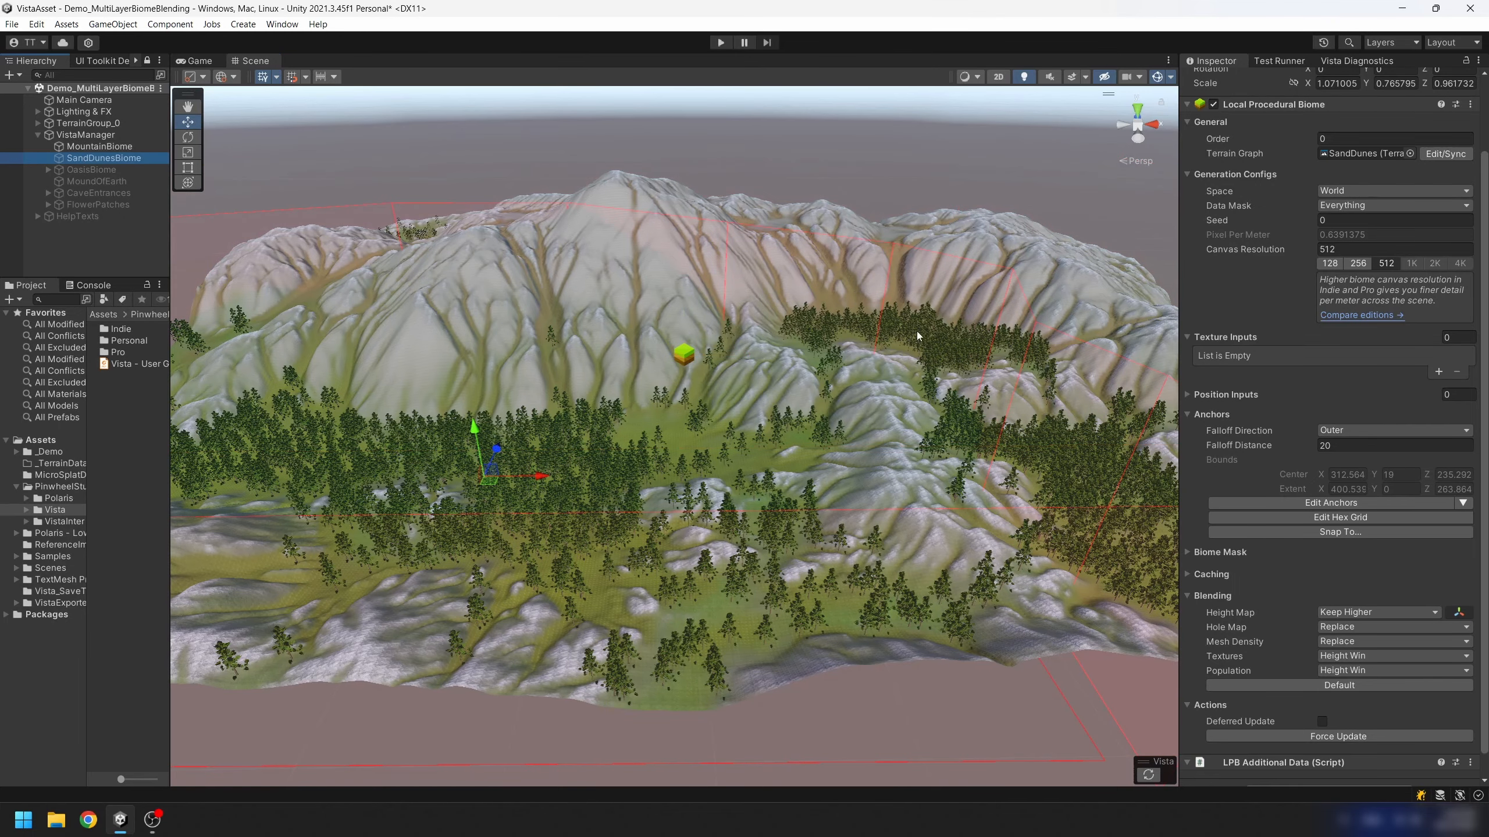
scroll(857, 301, "down", 2)
scroll(1345, 256, "up", 3)
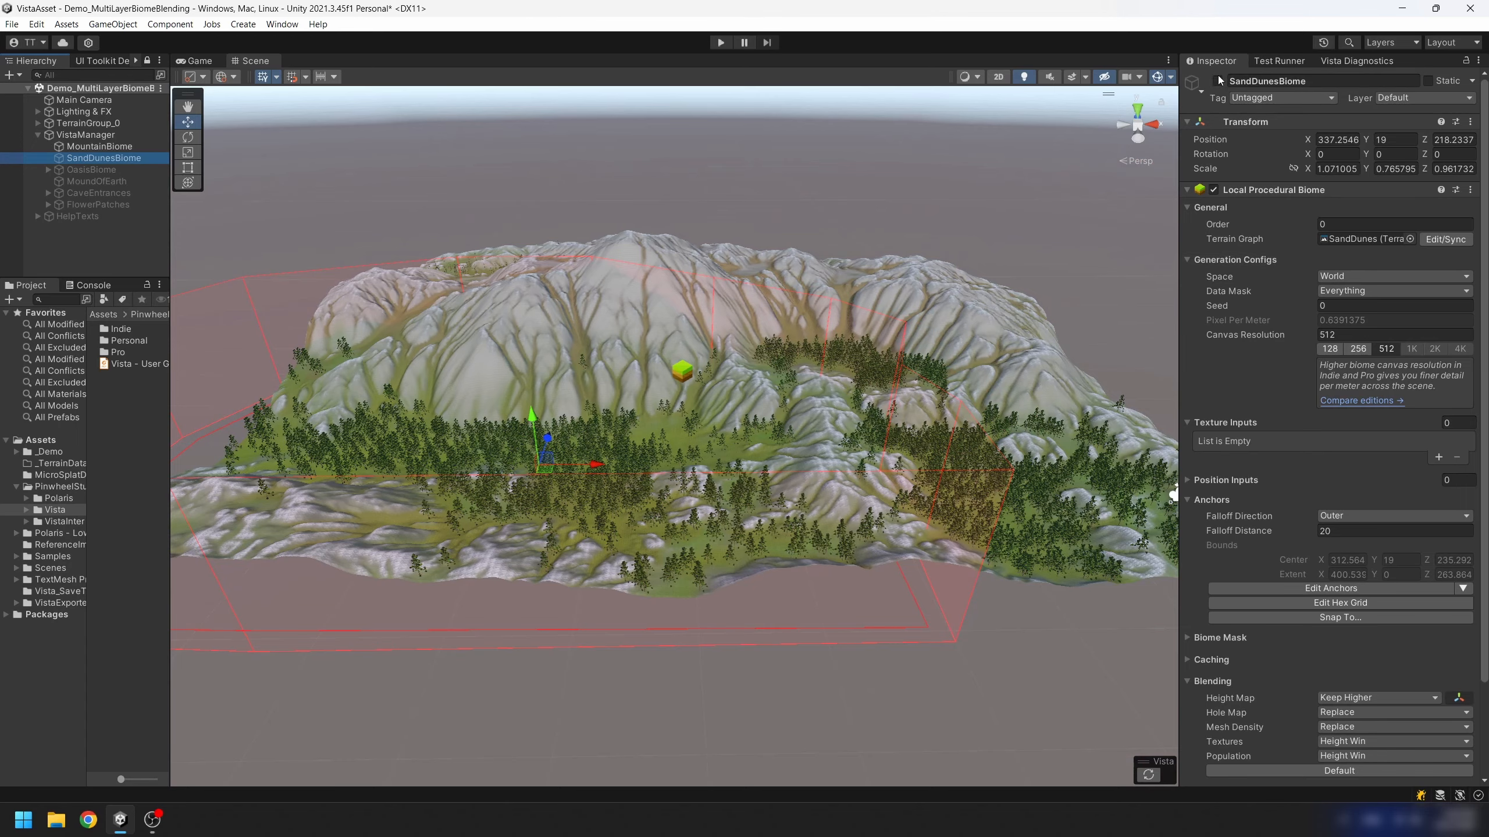
scroll(713, 265, "up", 5)
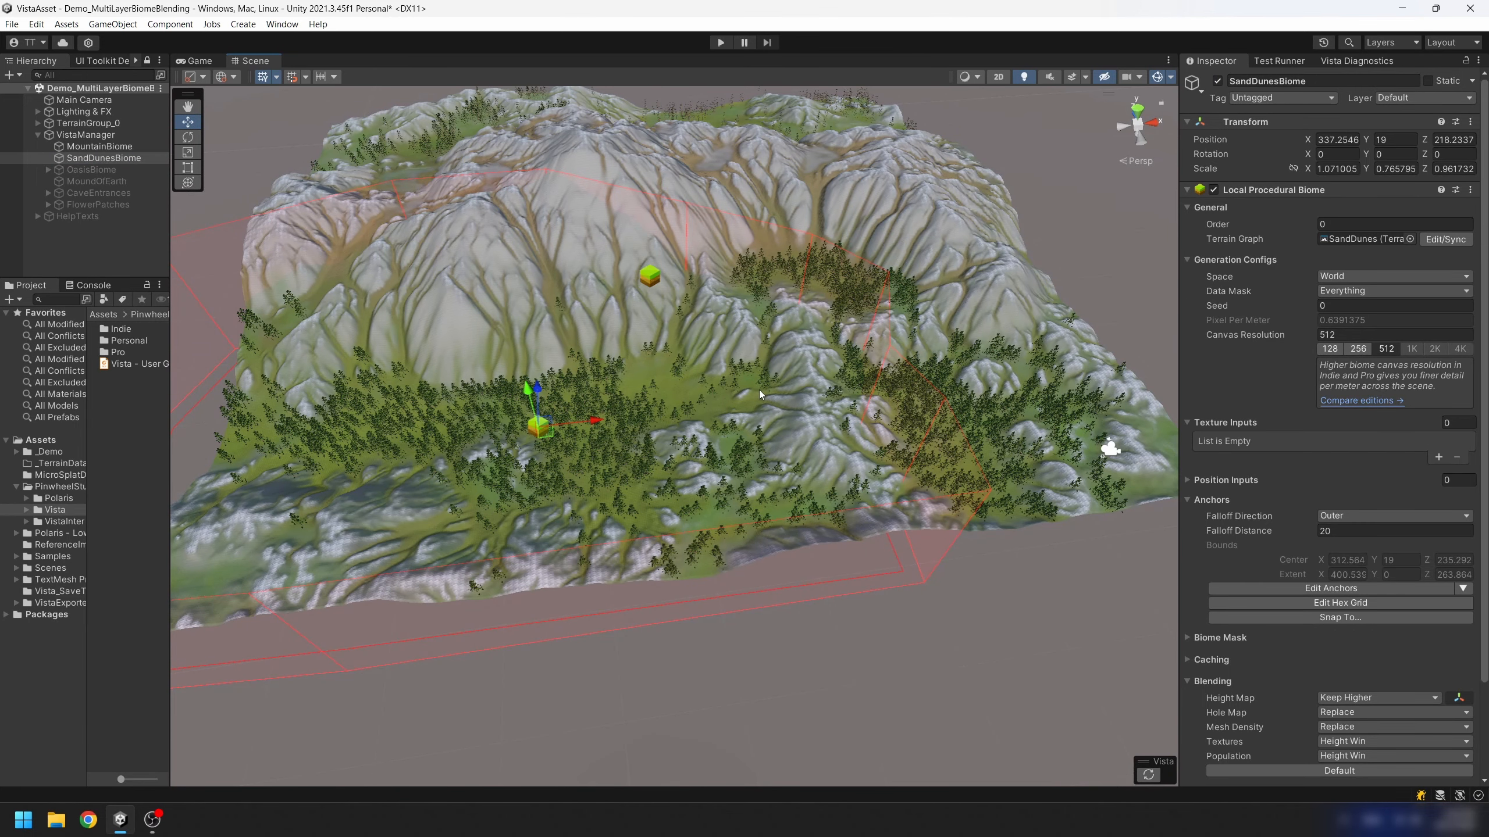
middle_click_drag(758, 390, 853, 405)
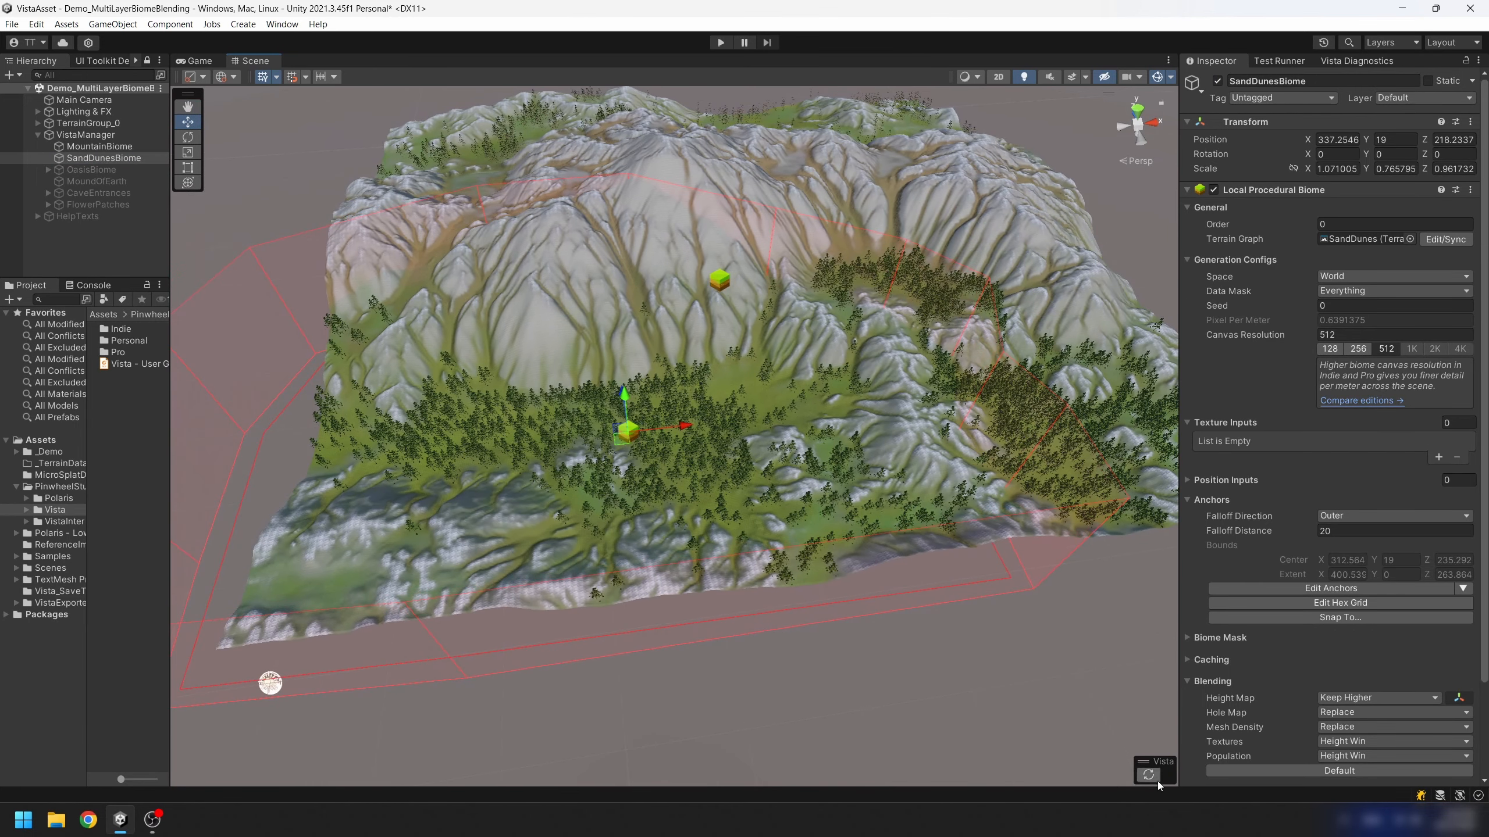
left_click(1148, 776)
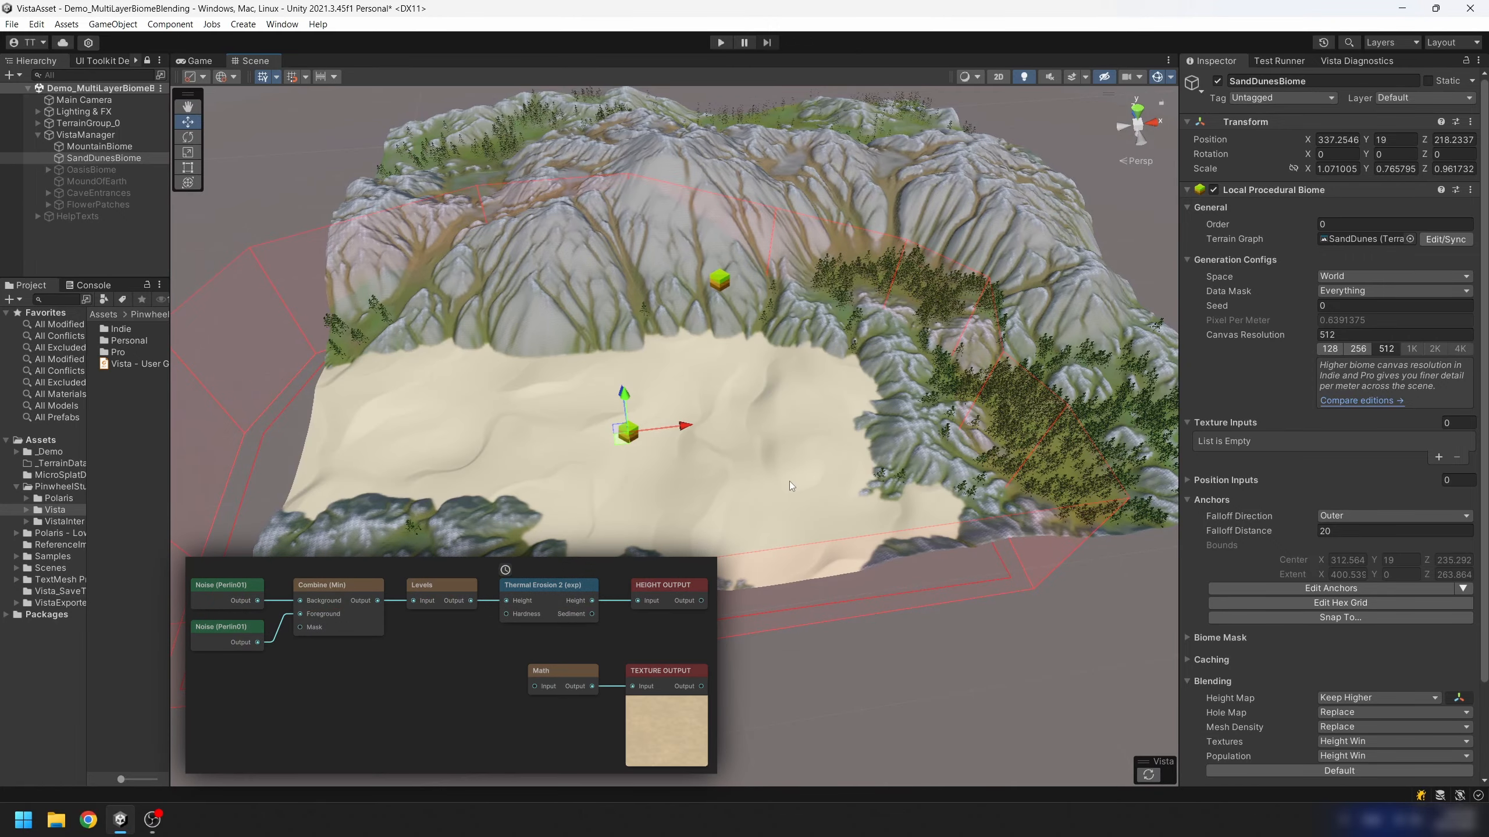
Deactivate SandDunesBiome and regenerate the terrain to view the original ground without the dunes.
right_click_drag(789, 482, 830, 408)
right_click_drag(741, 579, 818, 421)
left_click_drag(817, 421, 819, 419)
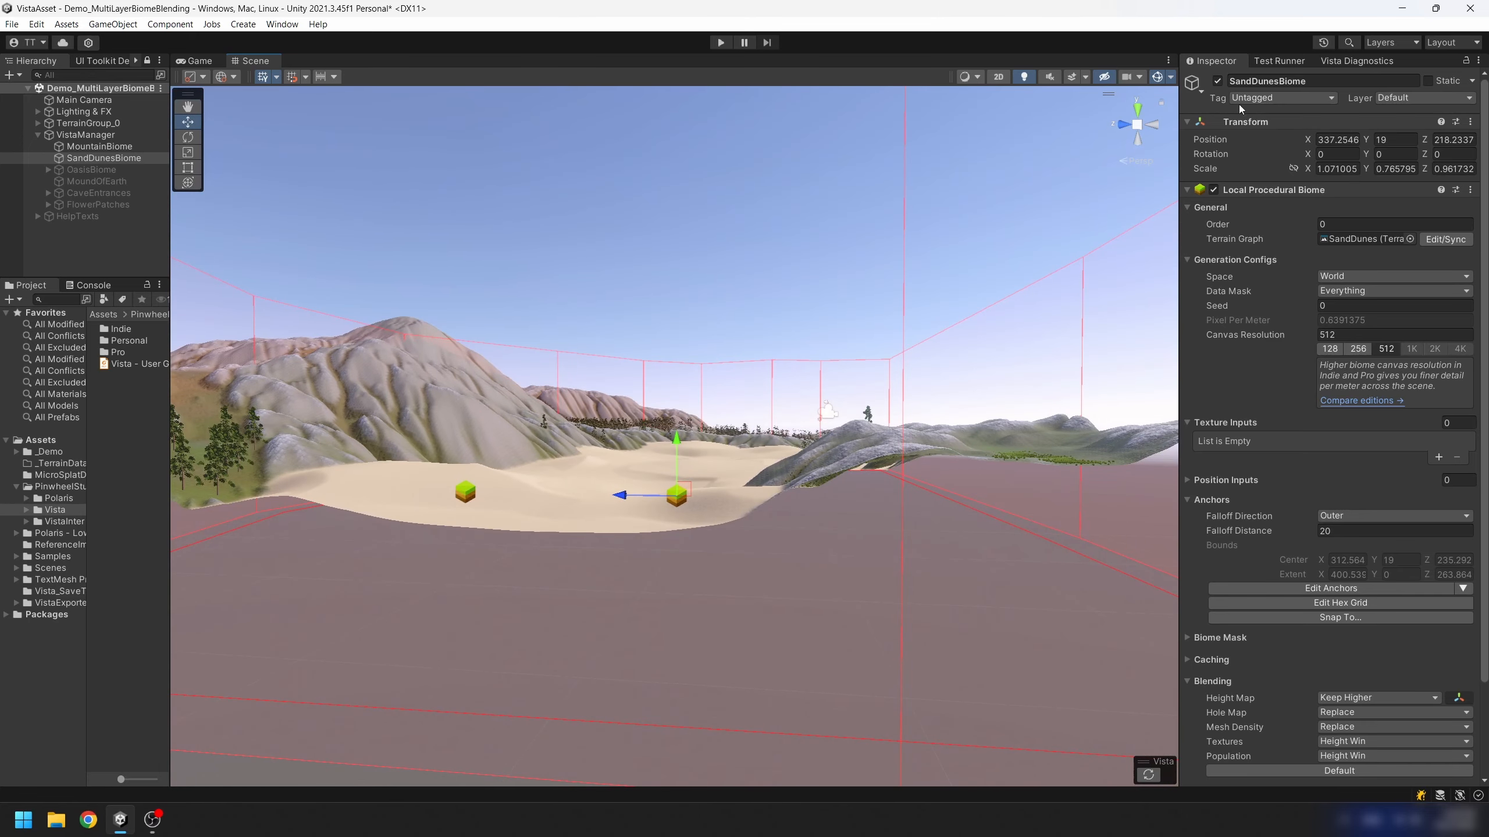
left_click(1218, 82)
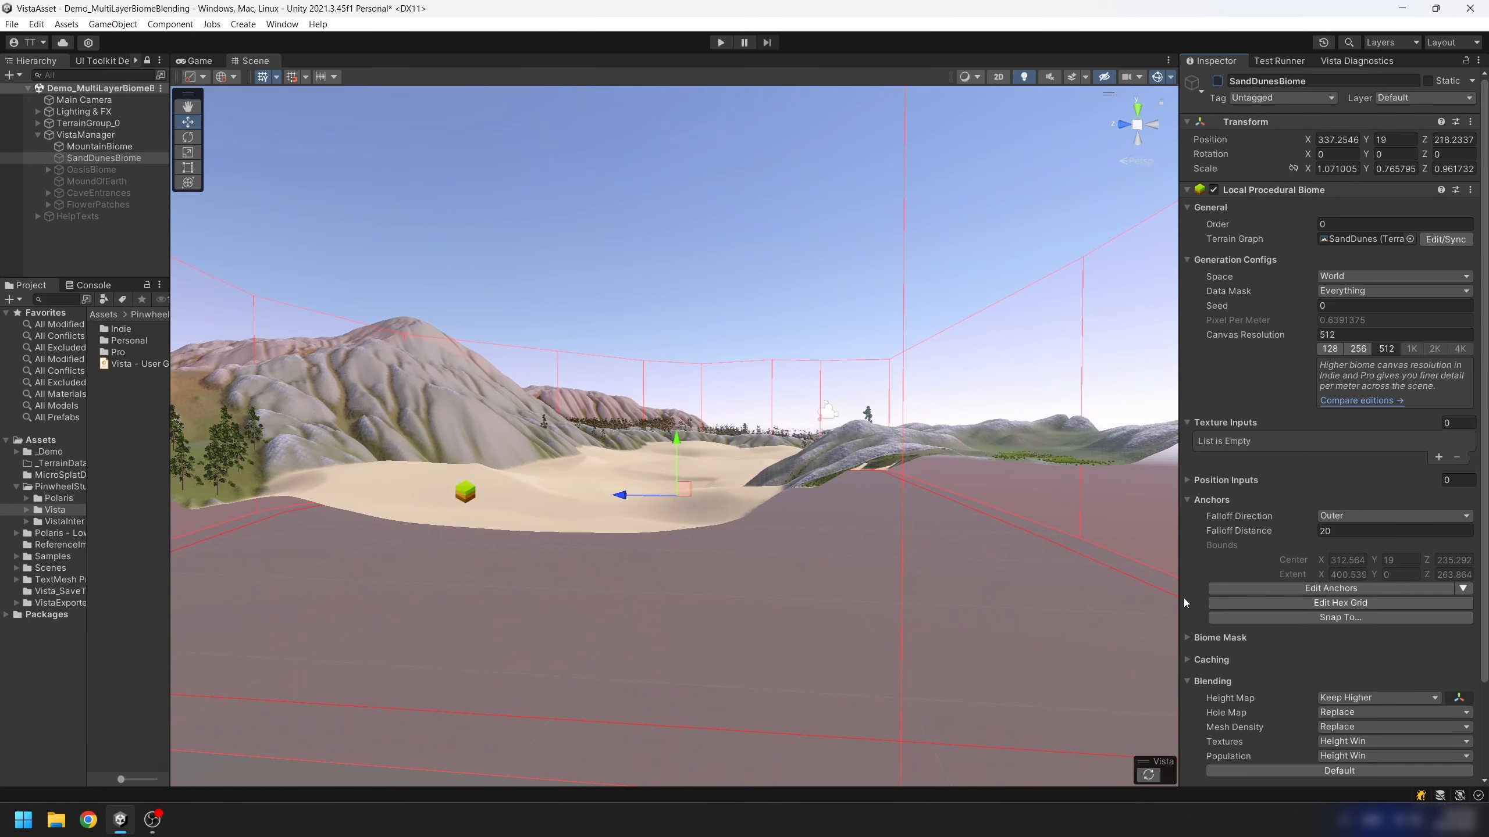
left_click(1147, 775)
mouse_move(833, 366)
middle_mouse_down()
mouse_move(826, 334)
mouse_move(854, 366)
middle_mouse_up()
Review SandDunesBiome's height map blend options, keeping Keep Higher, and reactivate the biome with a terrain regeneration.
left_click(1345, 700)
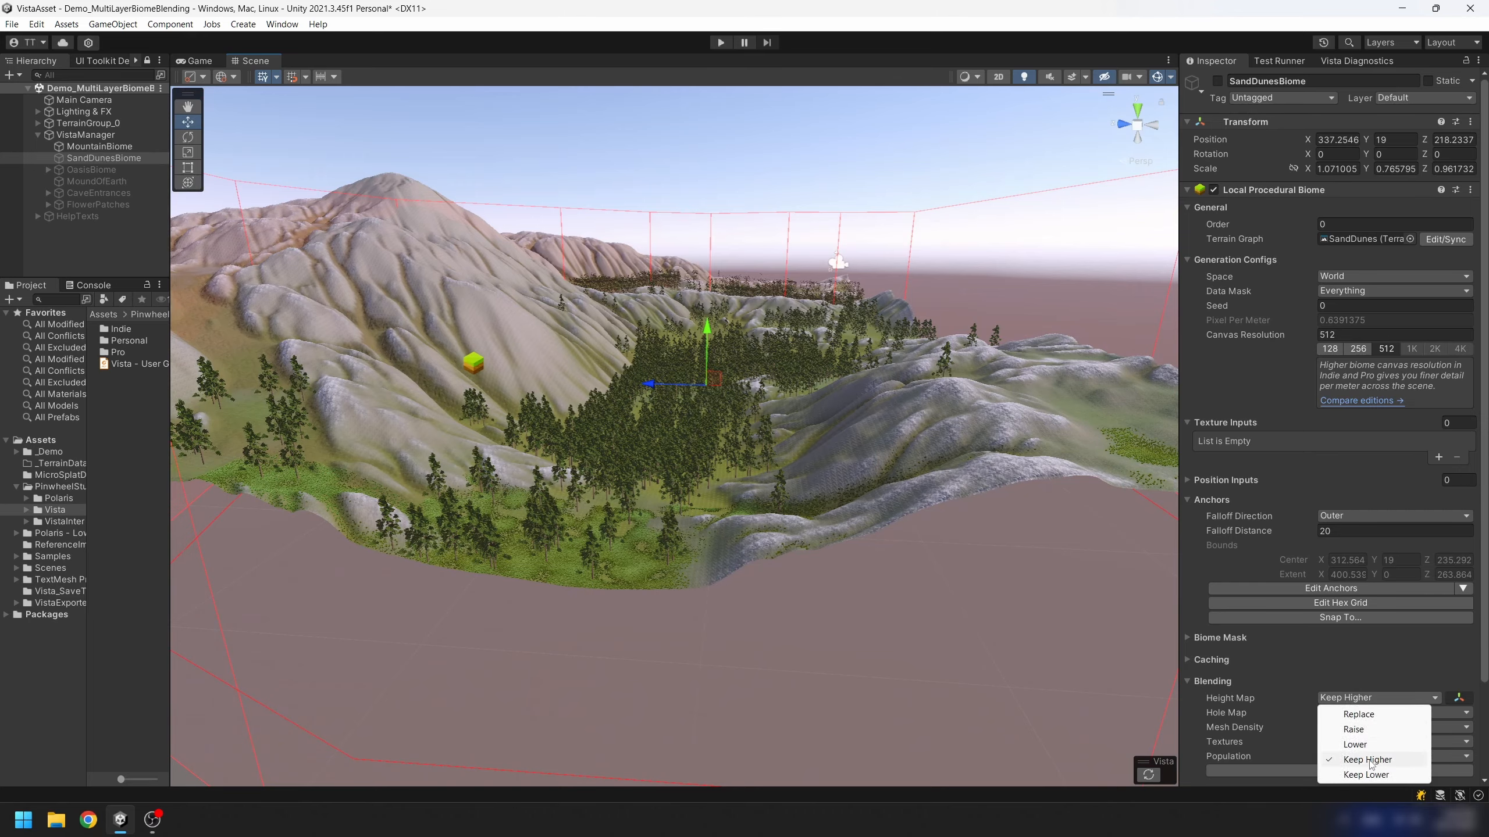
left_click(1209, 78)
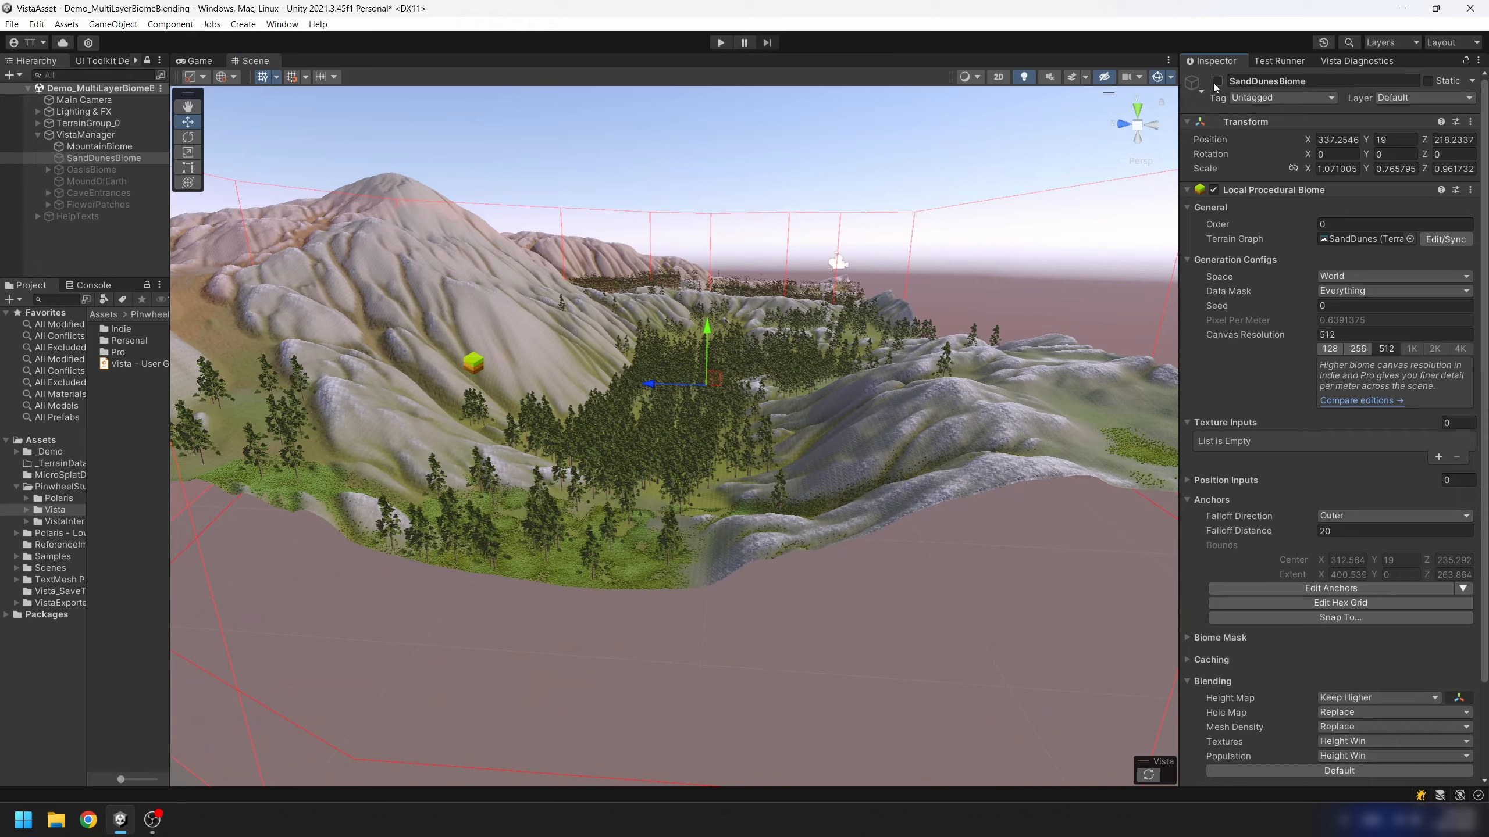
left_click(1215, 83)
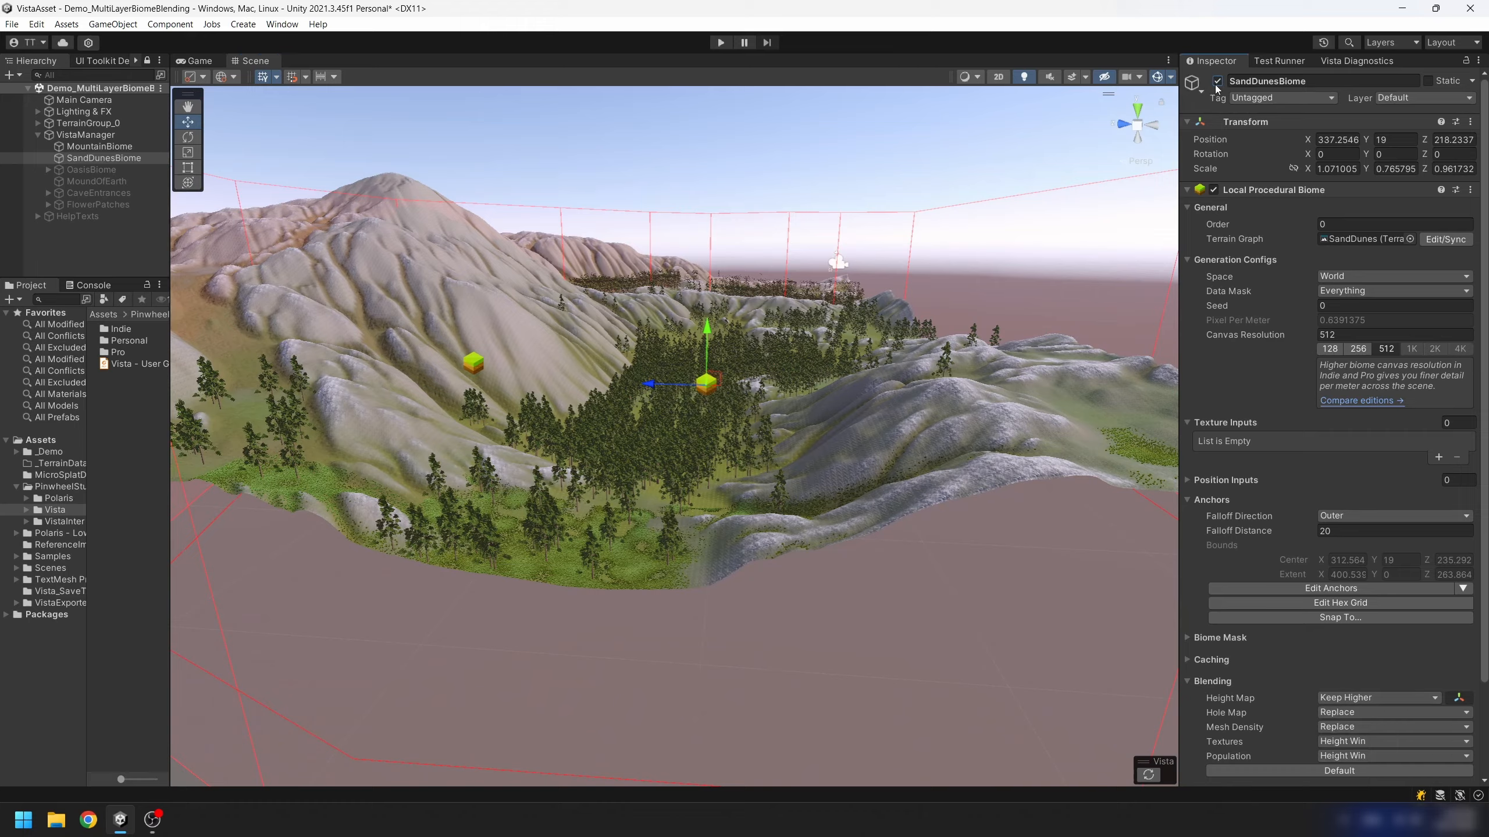
left_click(1147, 775)
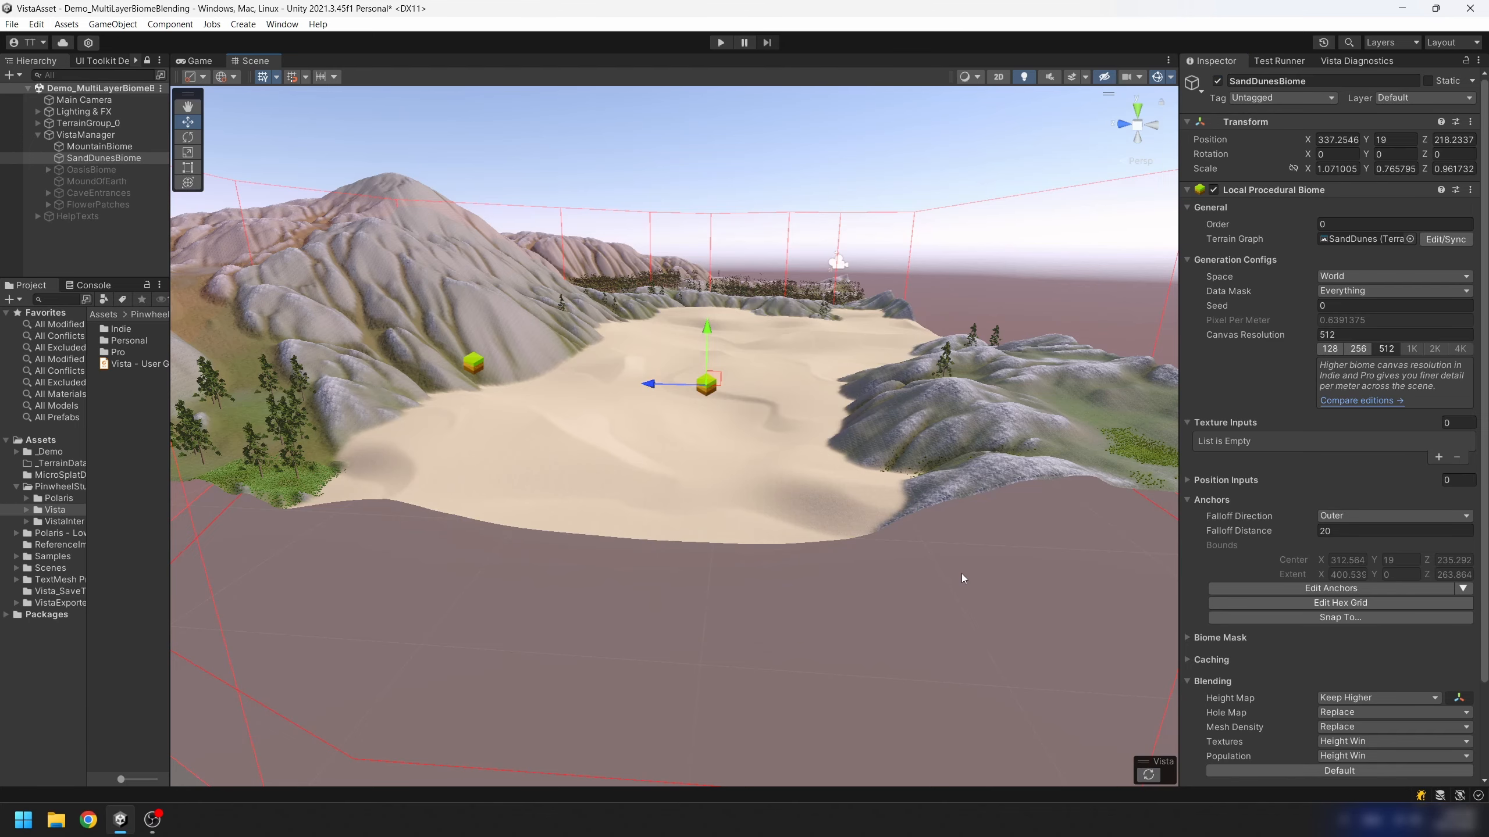
Examine the border between sand and rock and the height map option that uses the biome's Y position and scale.
right_click_drag(961, 573, 827, 544)
scroll(1365, 642, "down", 2)
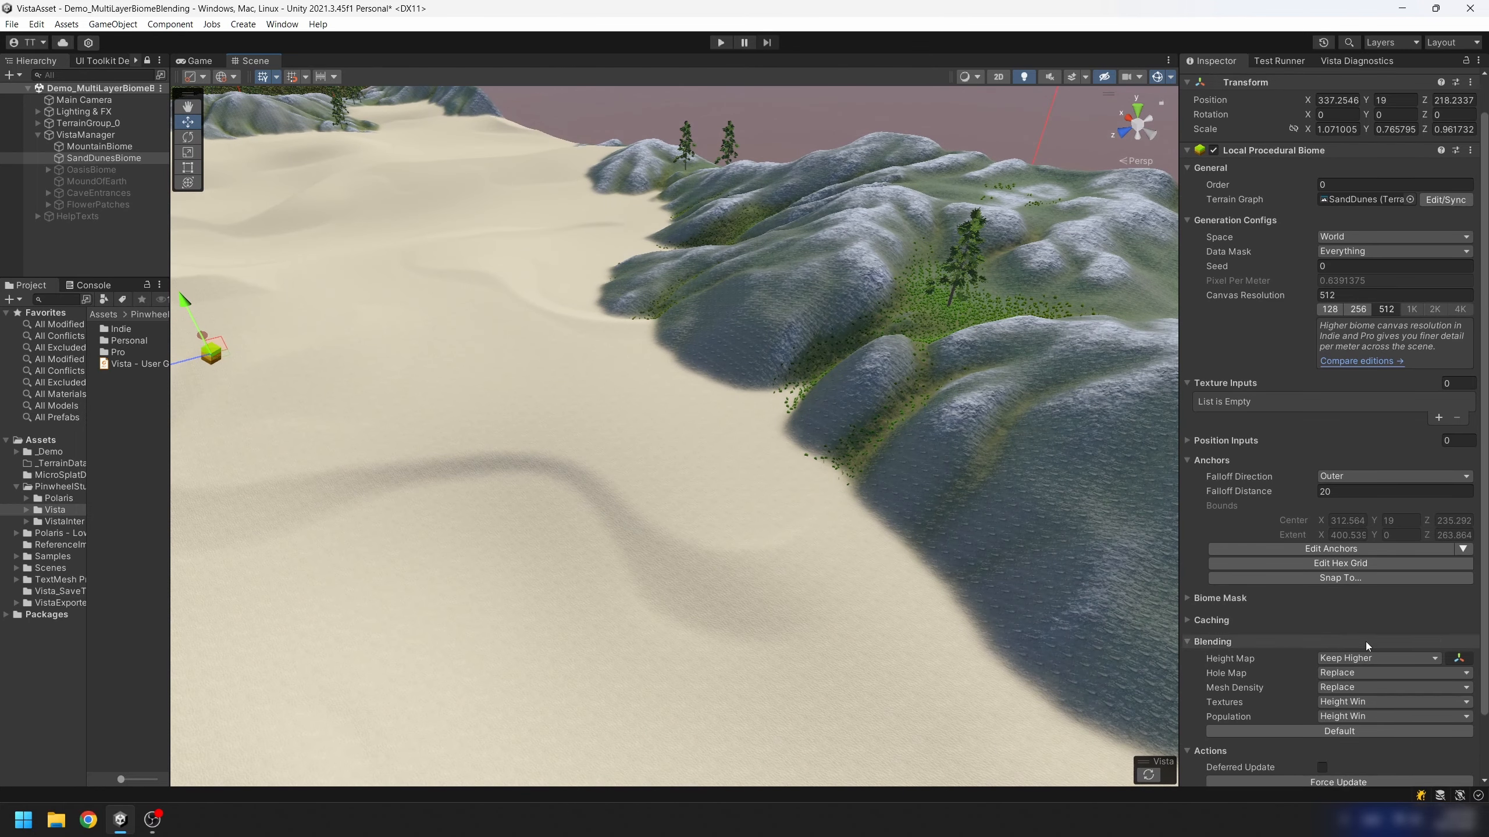
scroll(1366, 642, "down", 2)
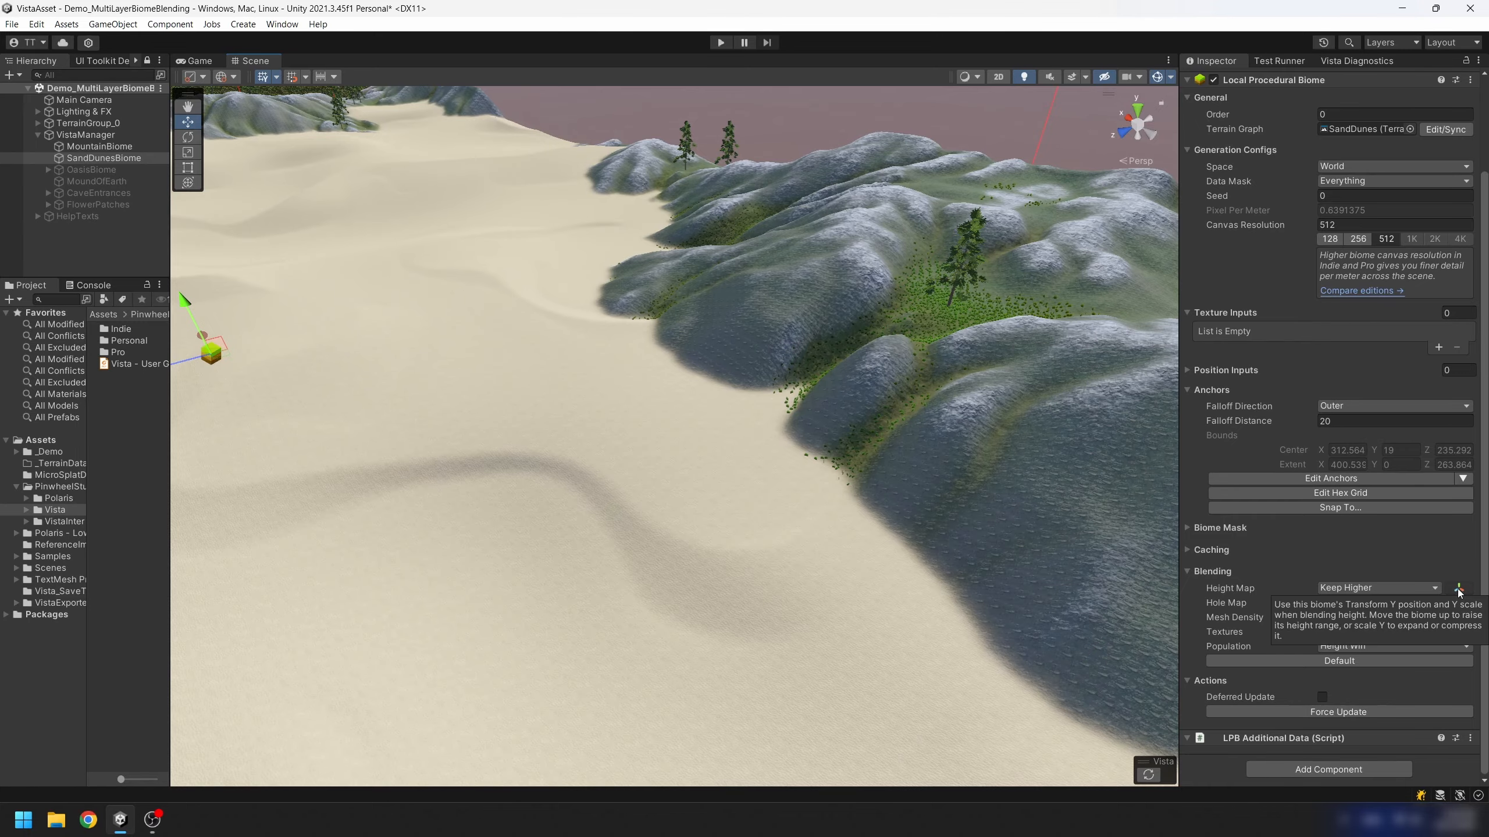
scroll(1457, 589, "up", 3)
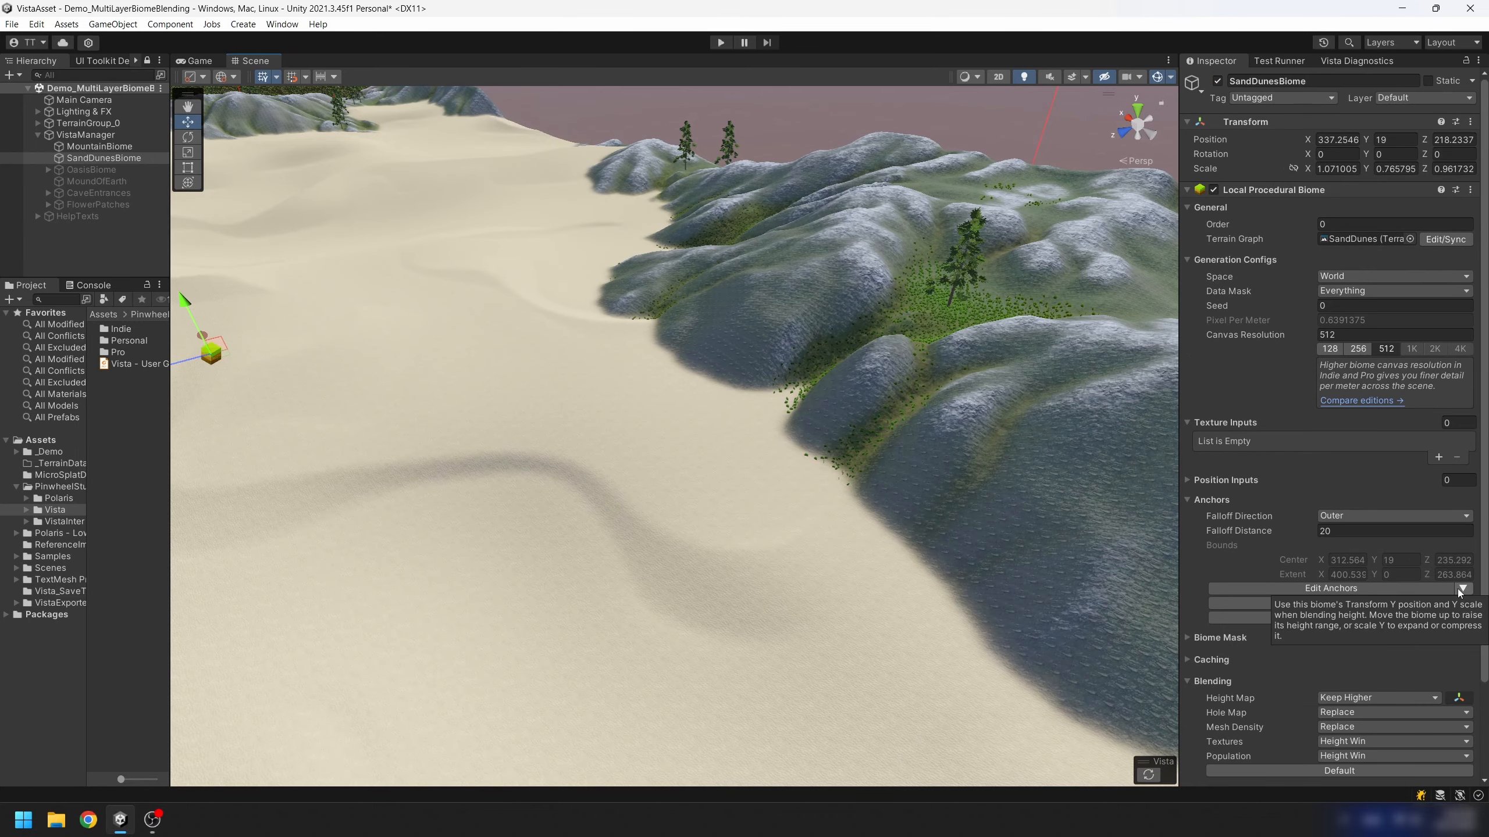
right_click_drag(656, 347, 521, 322)
scroll(521, 322, "down", 5)
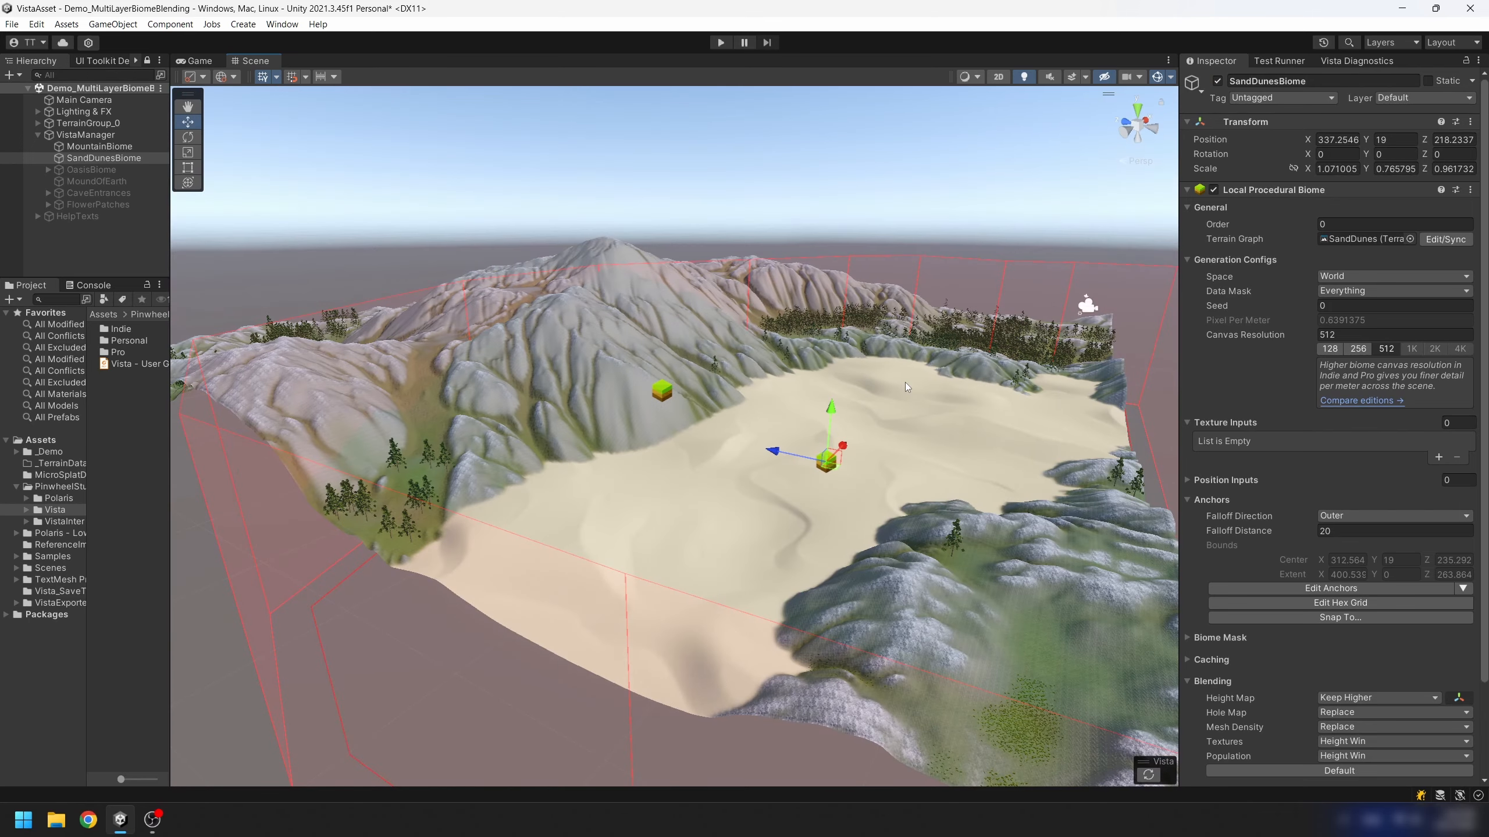
Move SandDunesBiome vertically to about Y 29.5, 41.2 and finally 25.3, regenerating the terrain after each move.
middle_click_drag(945, 392, 859, 389)
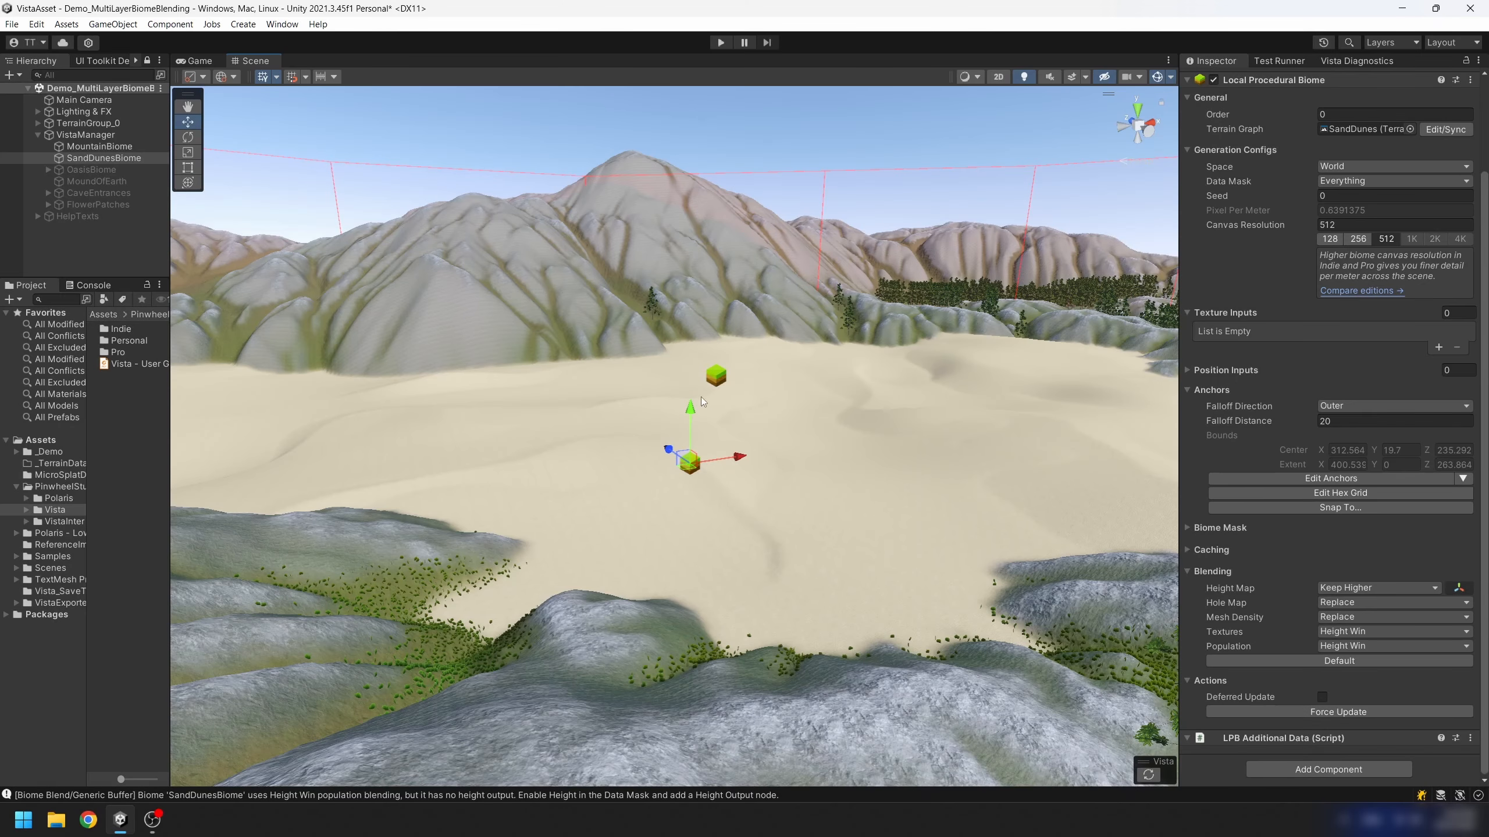
left_click_drag(690, 405, 690, 385)
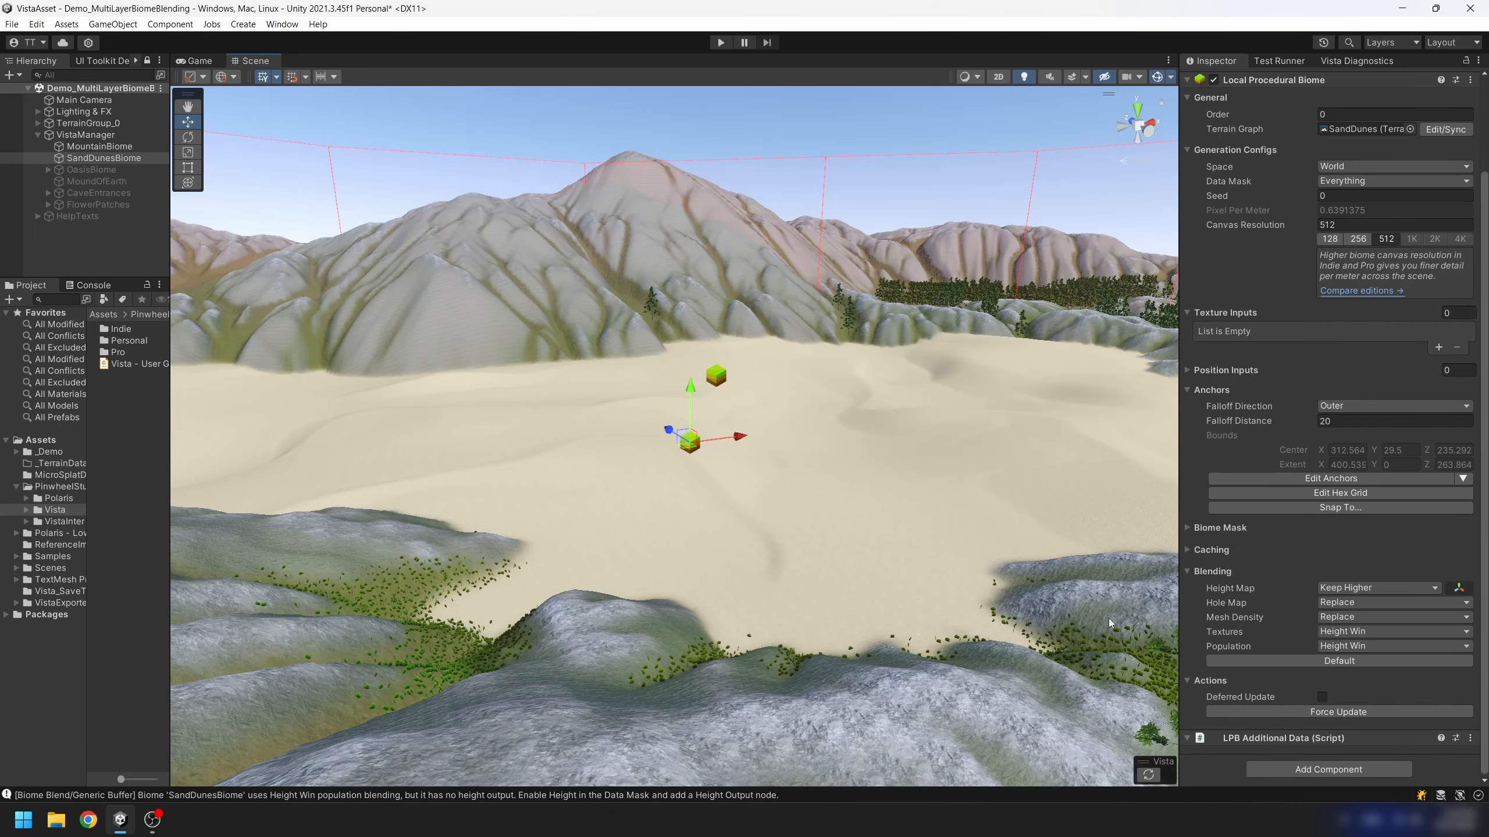
left_click(1149, 776)
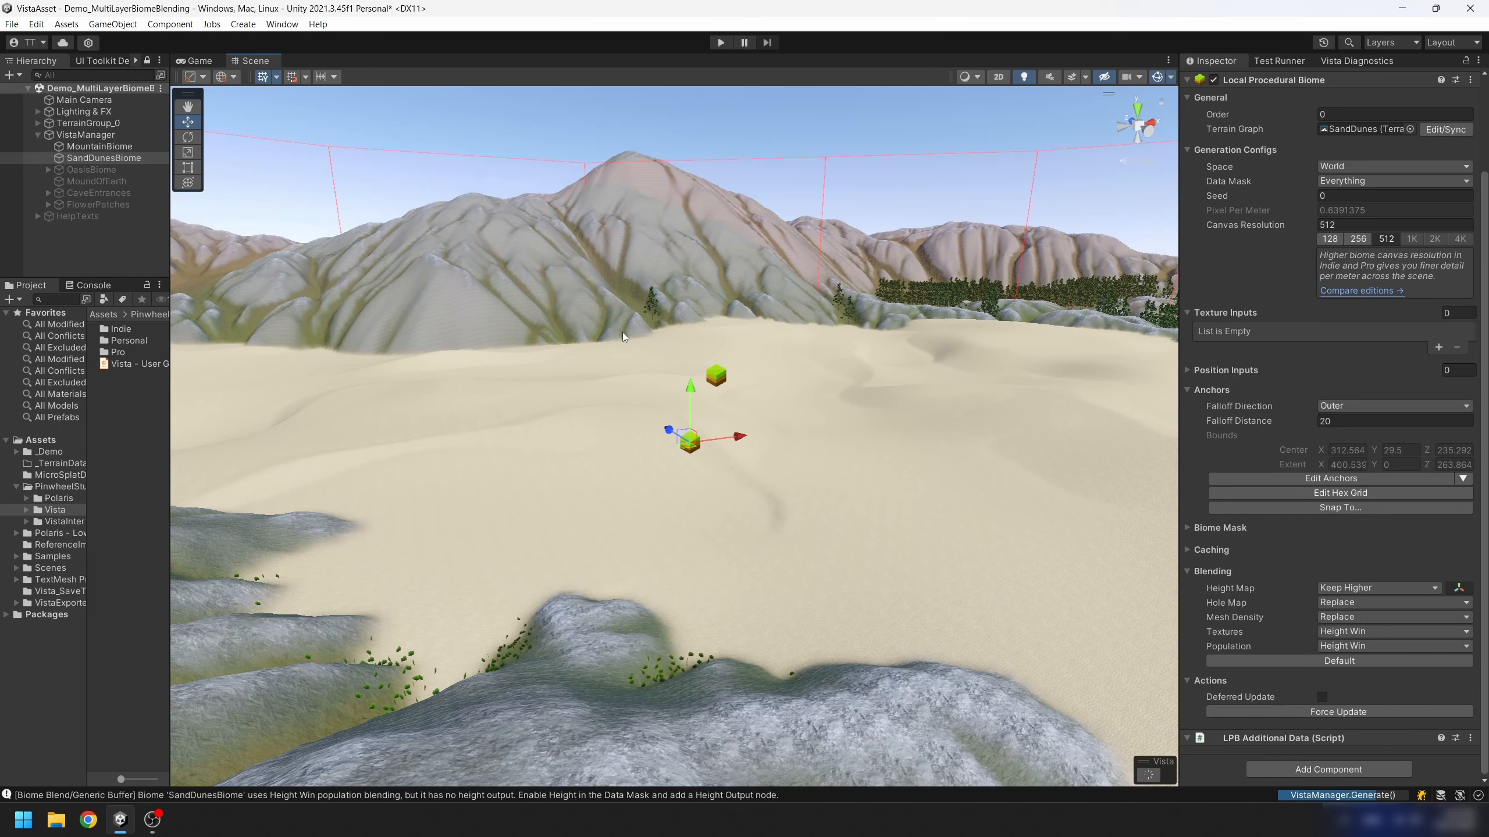
left_click_drag(690, 395, 690, 370)
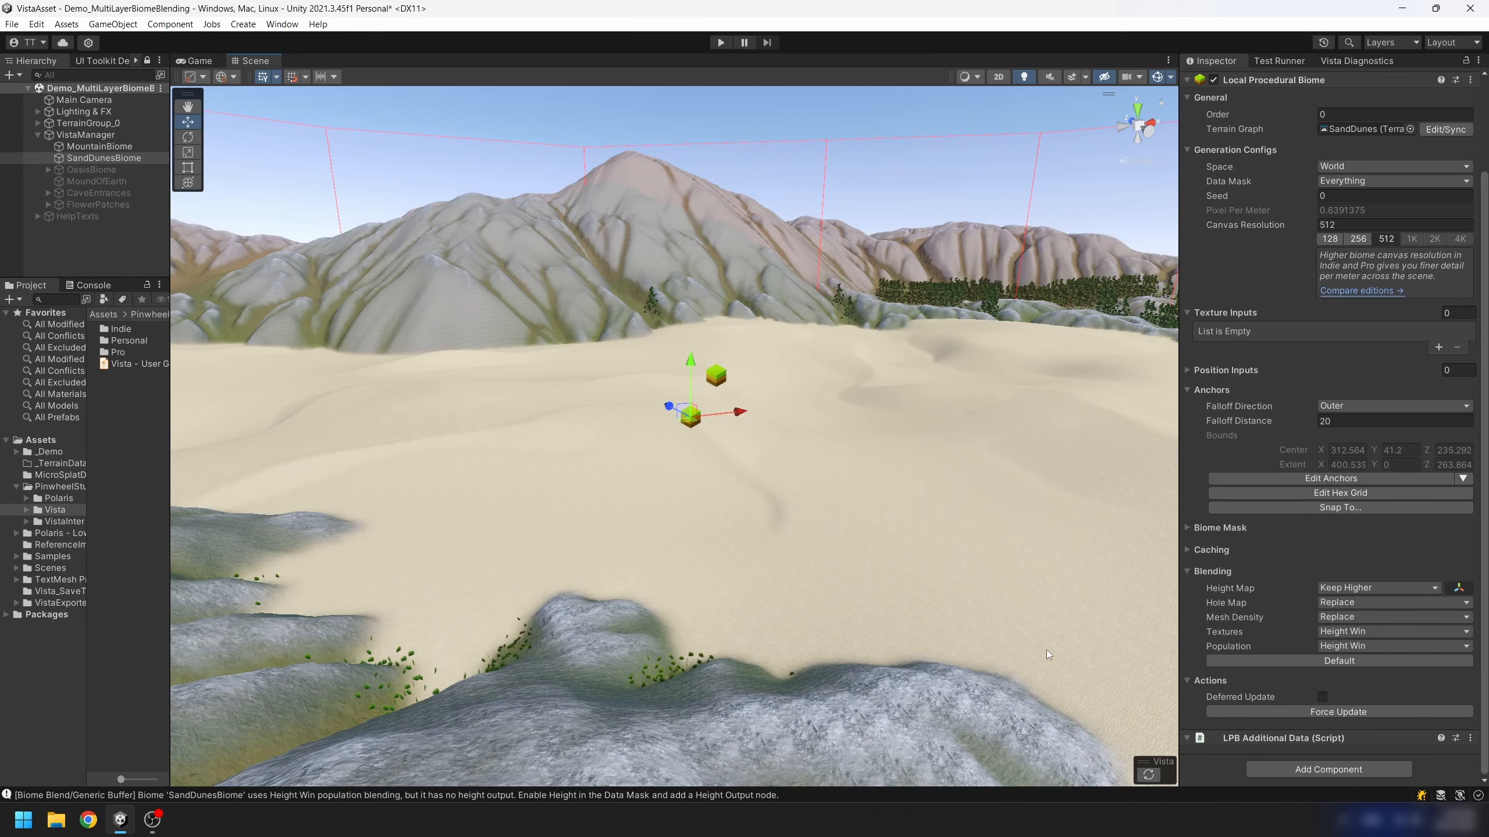
left_click(1149, 769)
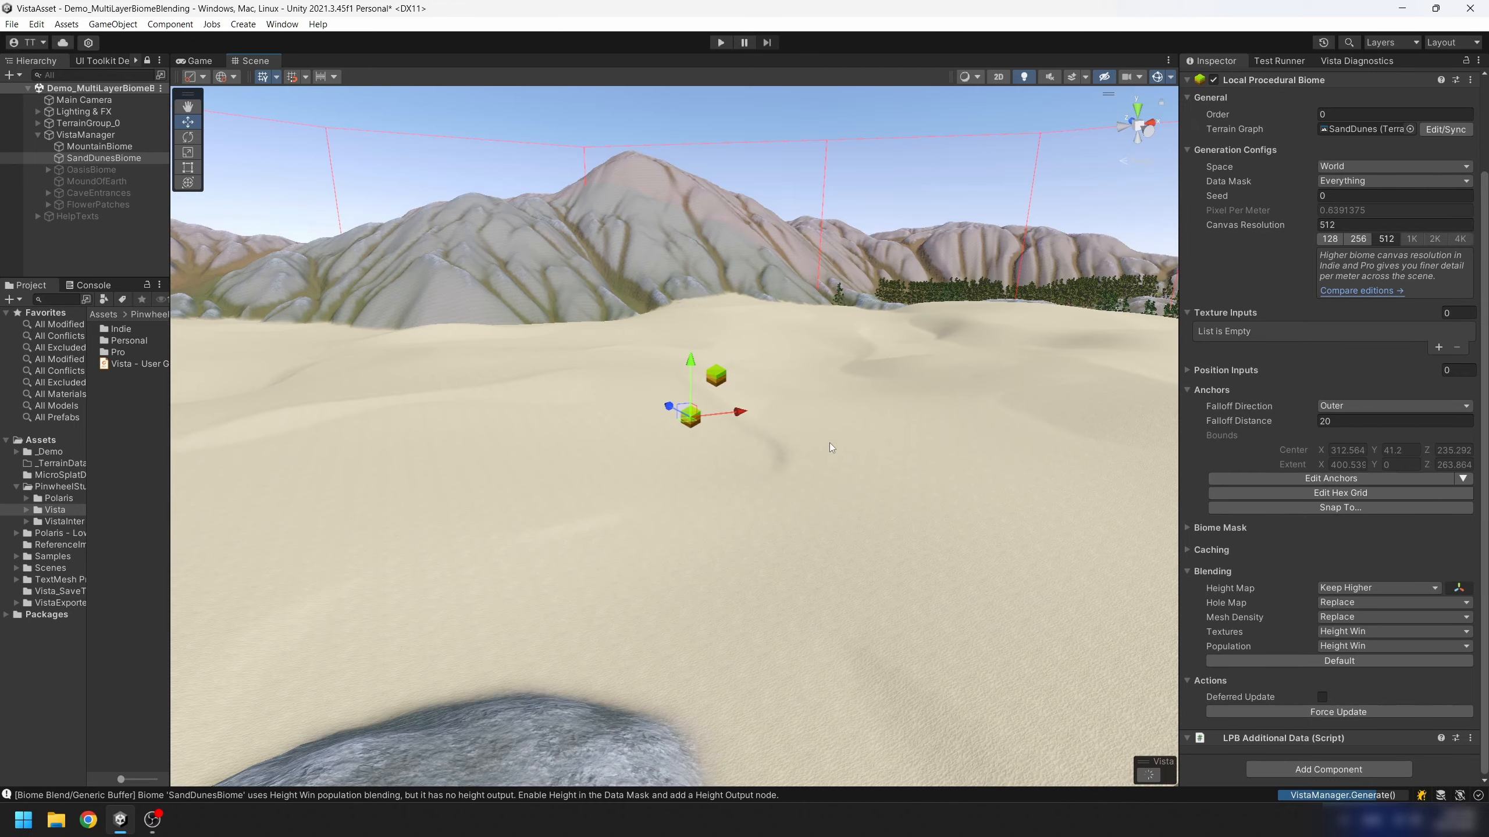
left_click_drag(691, 365, 691, 399)
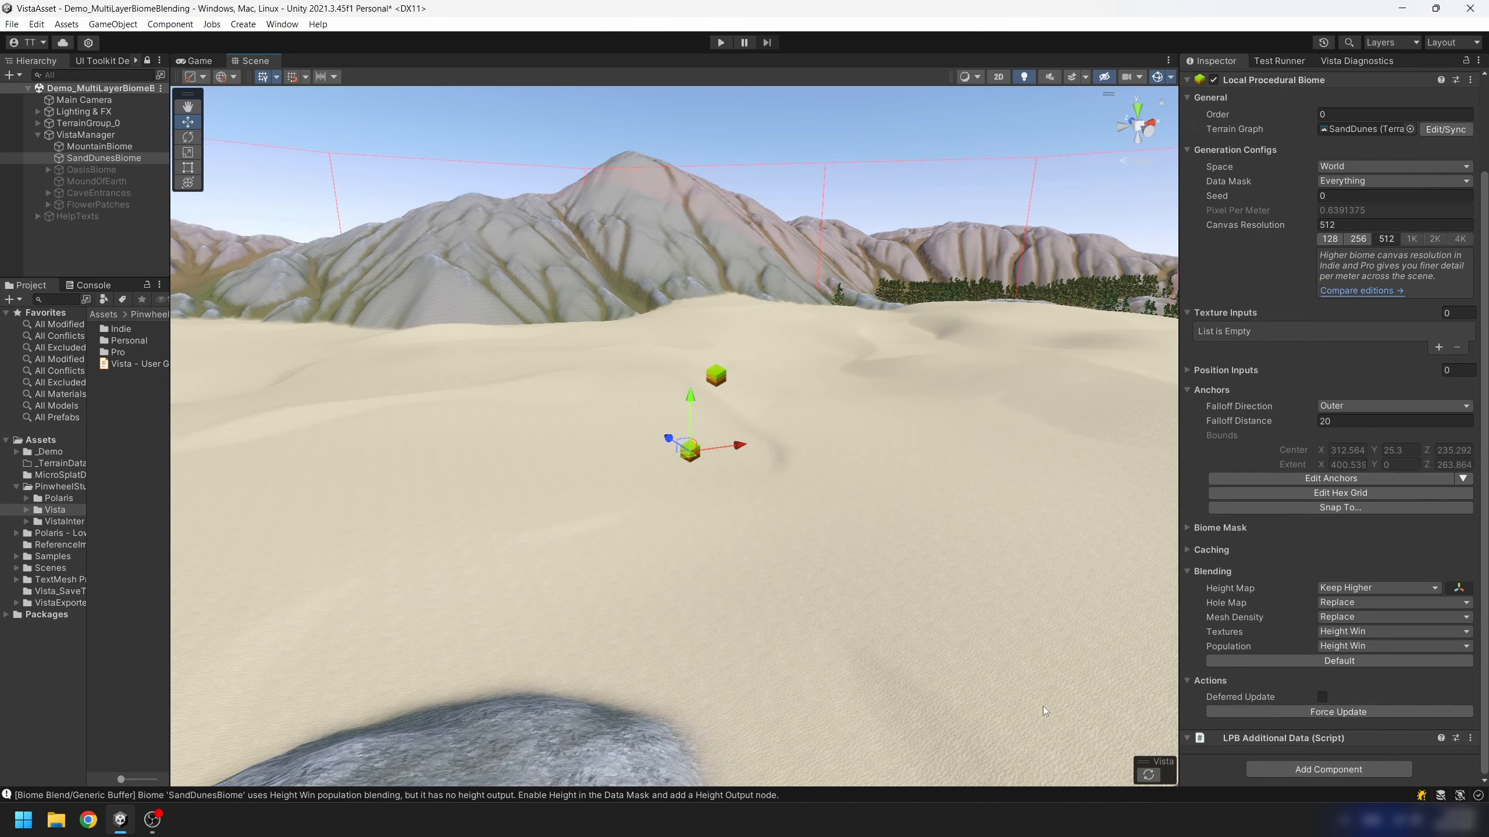
left_click(1149, 774)
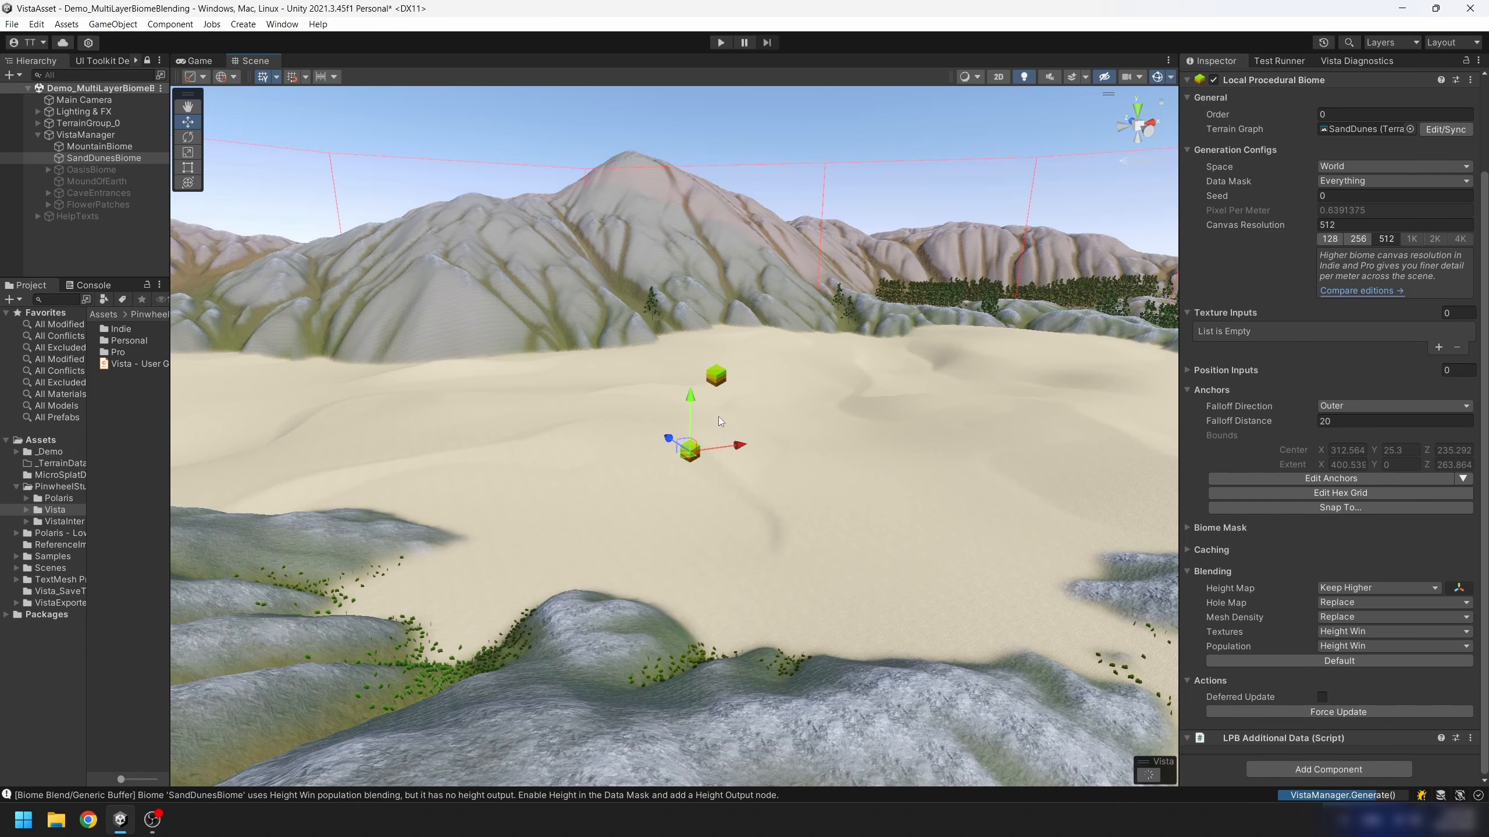
Stretch SandDunesBiome along its Y axis in two passes, regenerating the terrain after each to heighten the dunes.
key("r")
left_click_drag(689, 396, 716, 400)
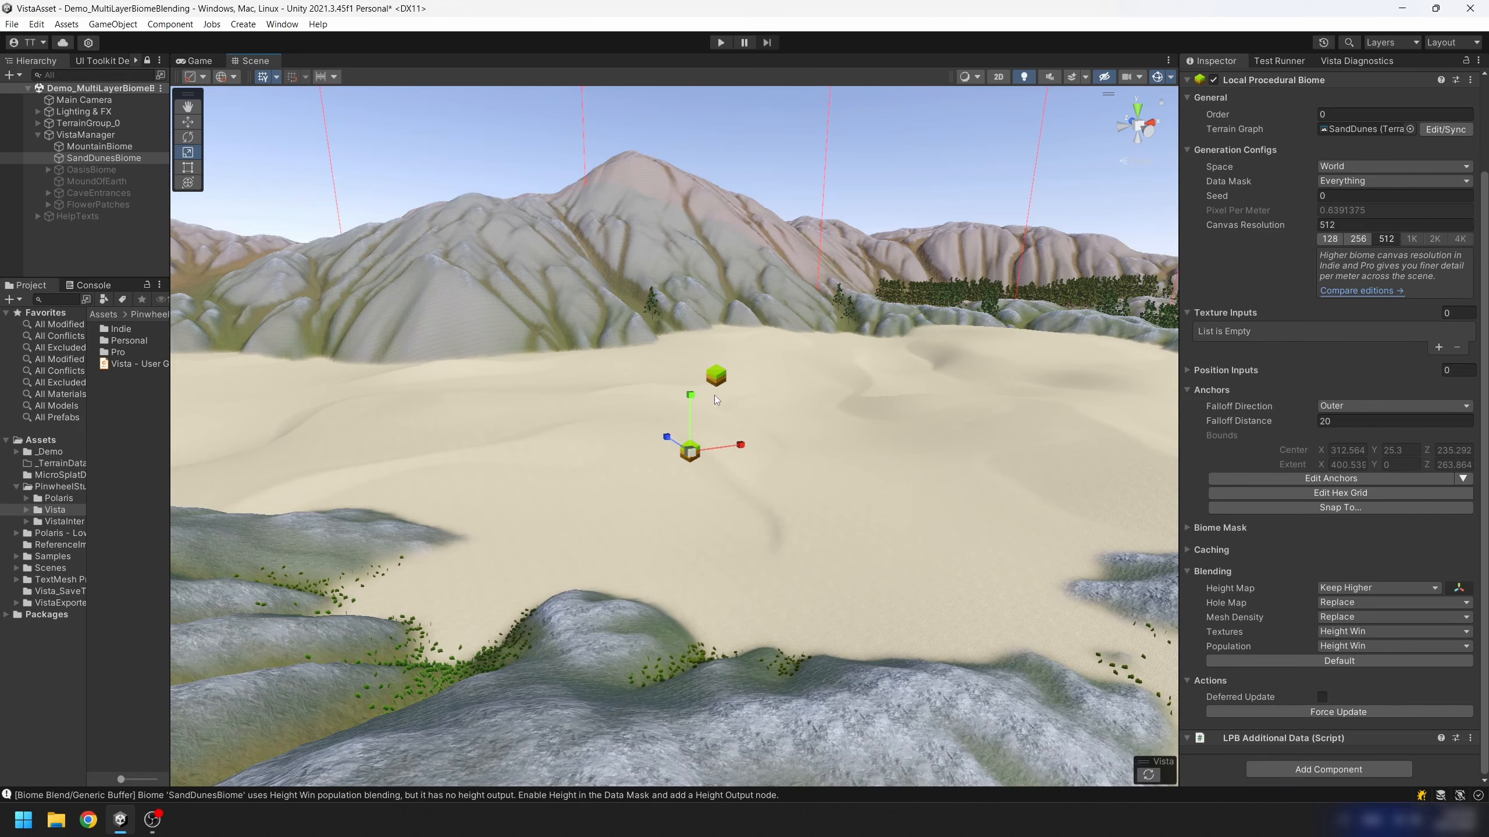
left_click(1148, 774)
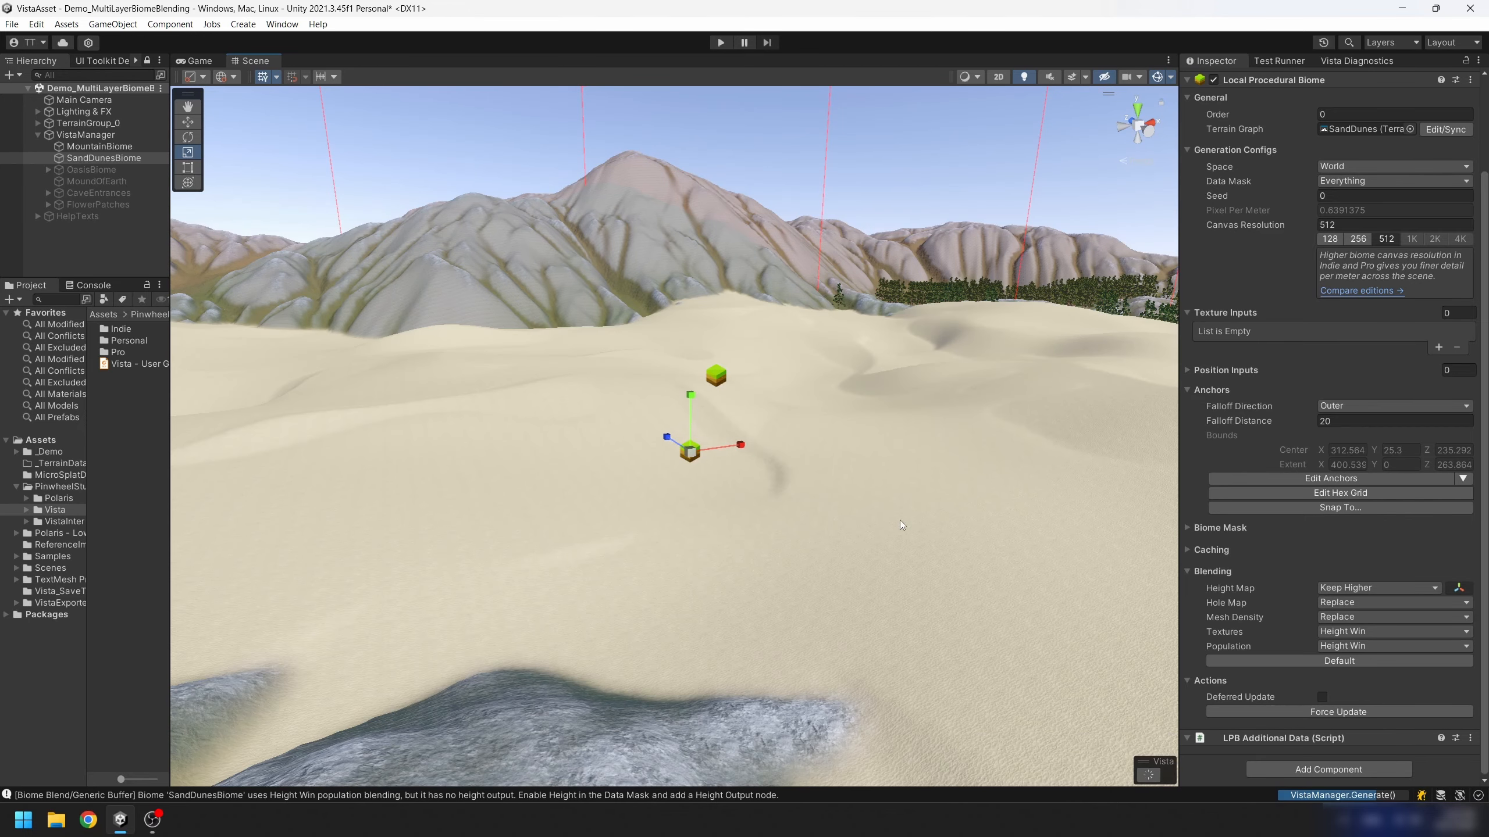
left_click_drag(690, 396, 697, 376)
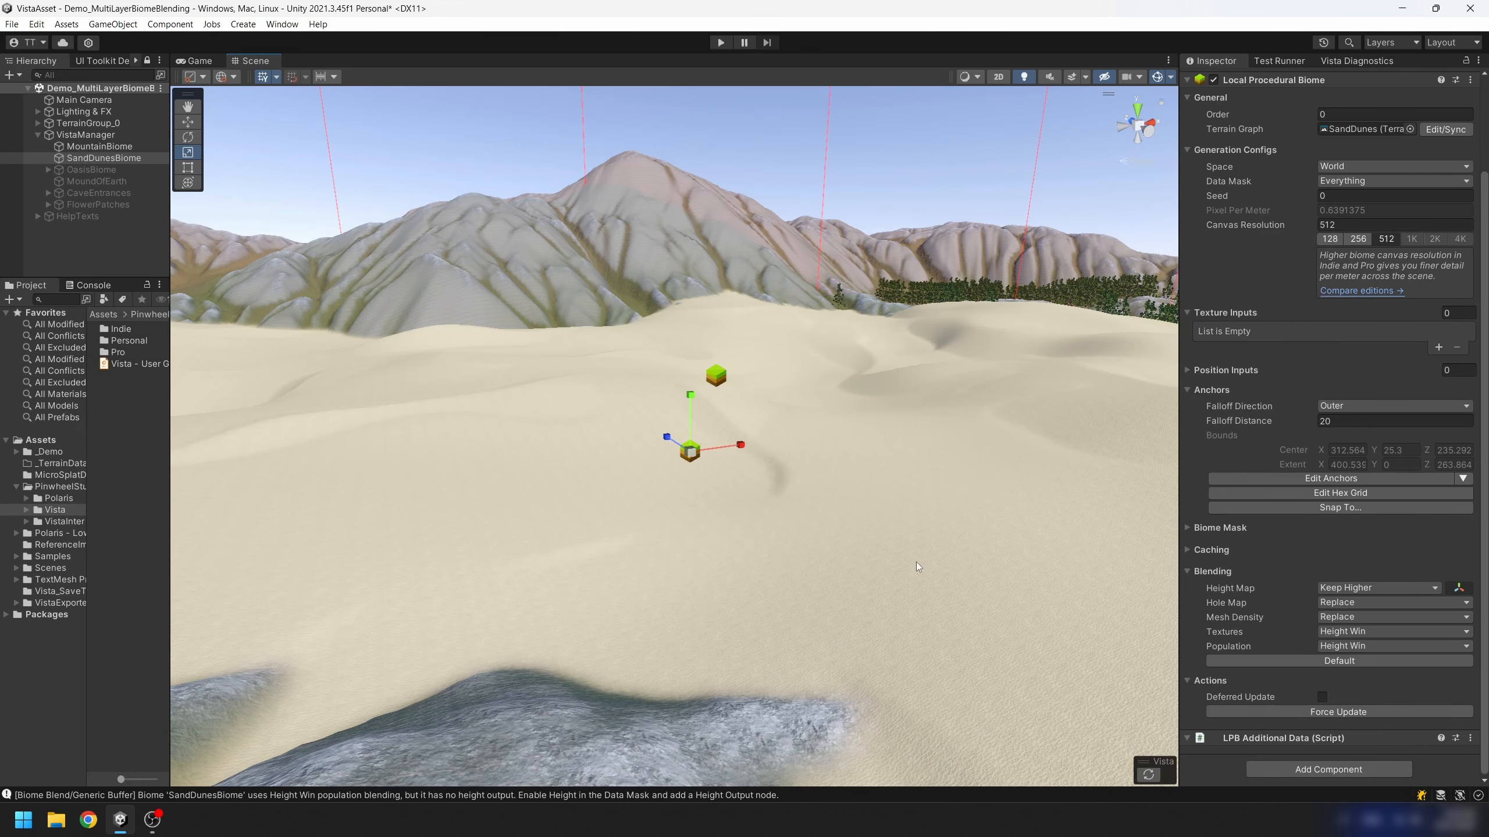
left_click(1146, 775)
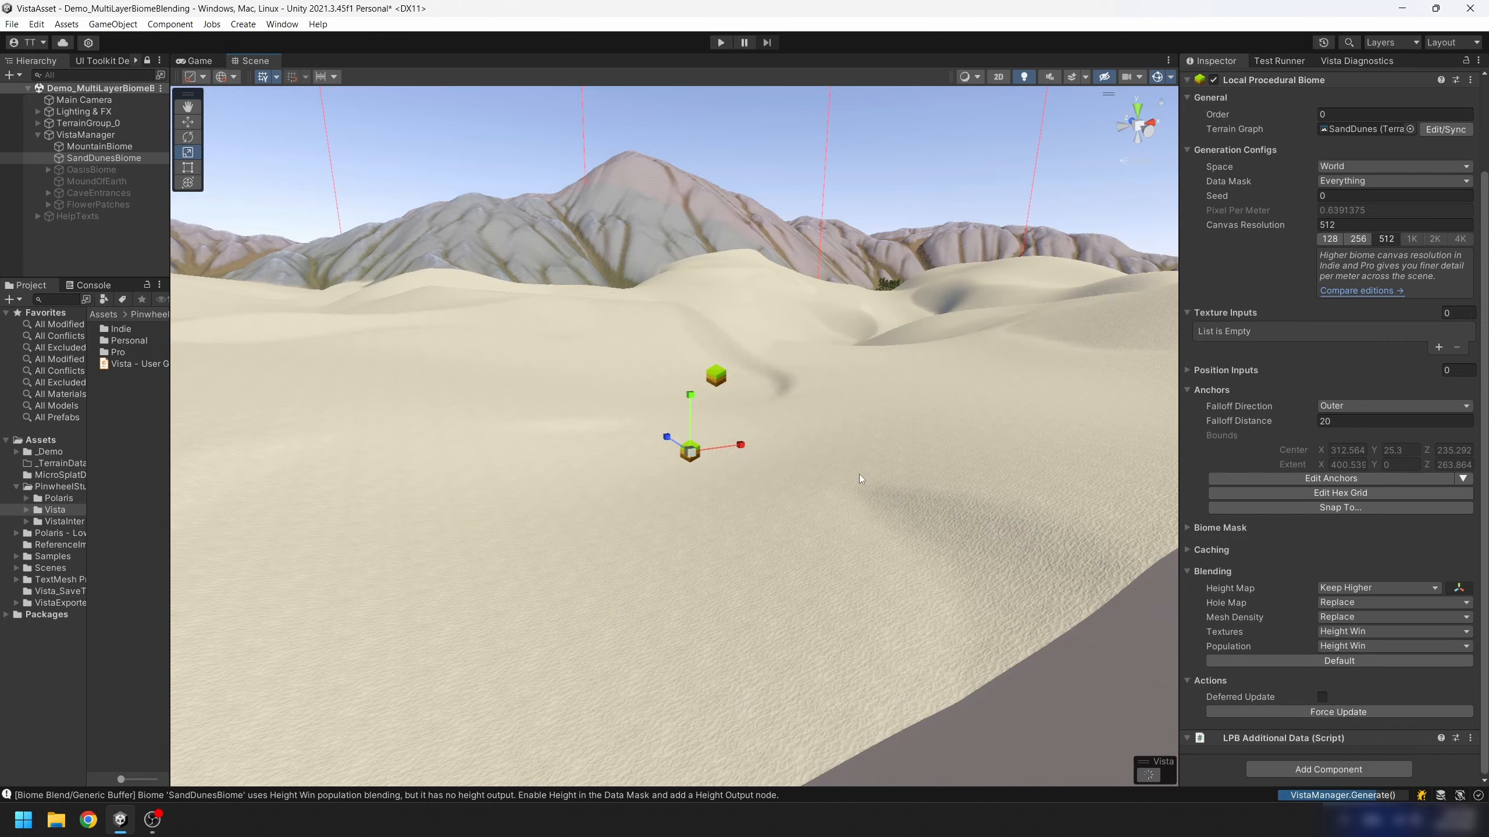
Compress SandDunesBiome along its Y axis, regenerate the terrain, and lower the biome to about Y 19.7.
left_click_drag(690, 396, 693, 418)
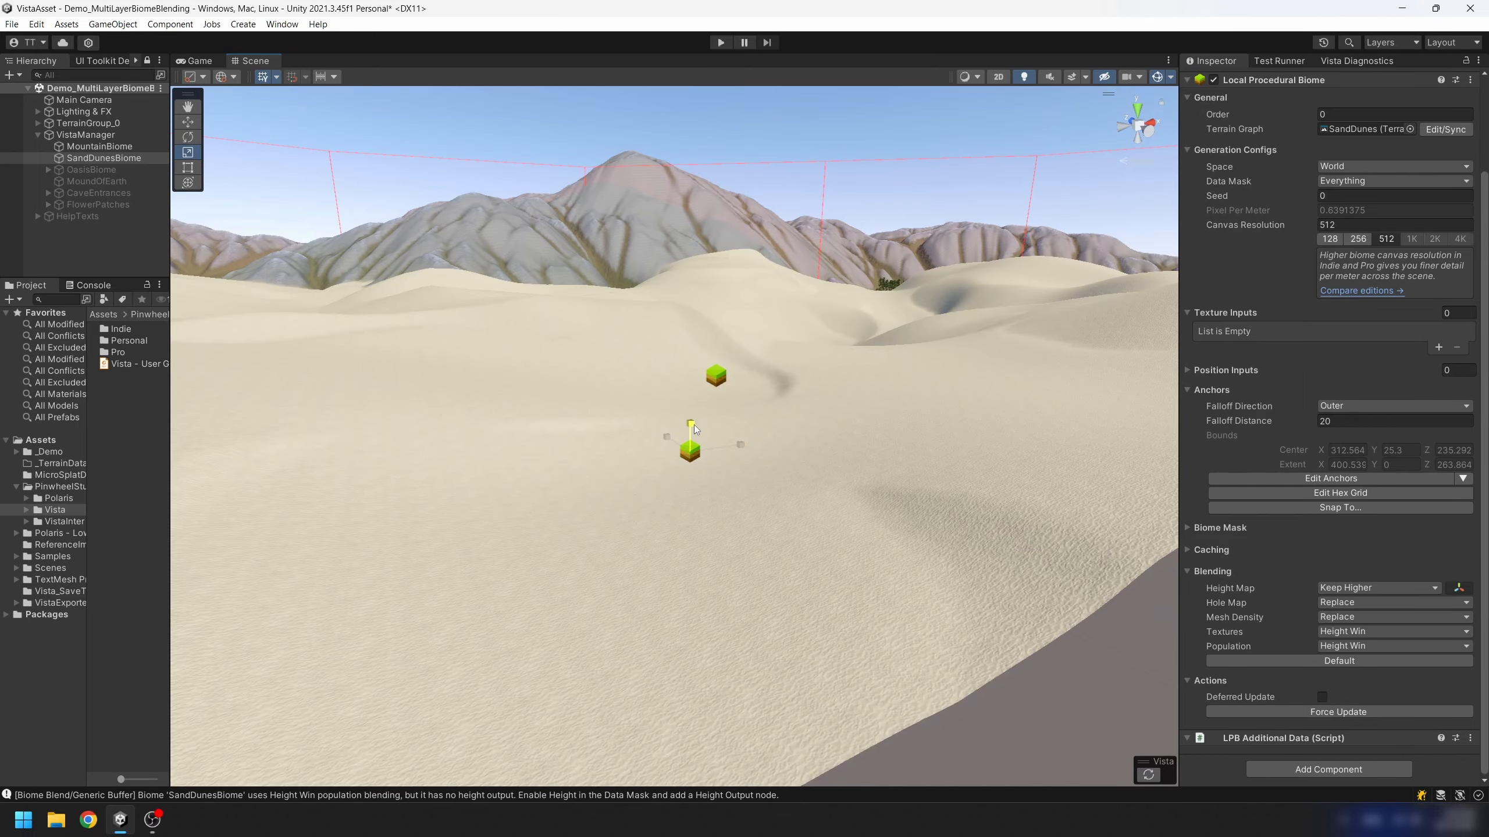
left_click(1148, 775)
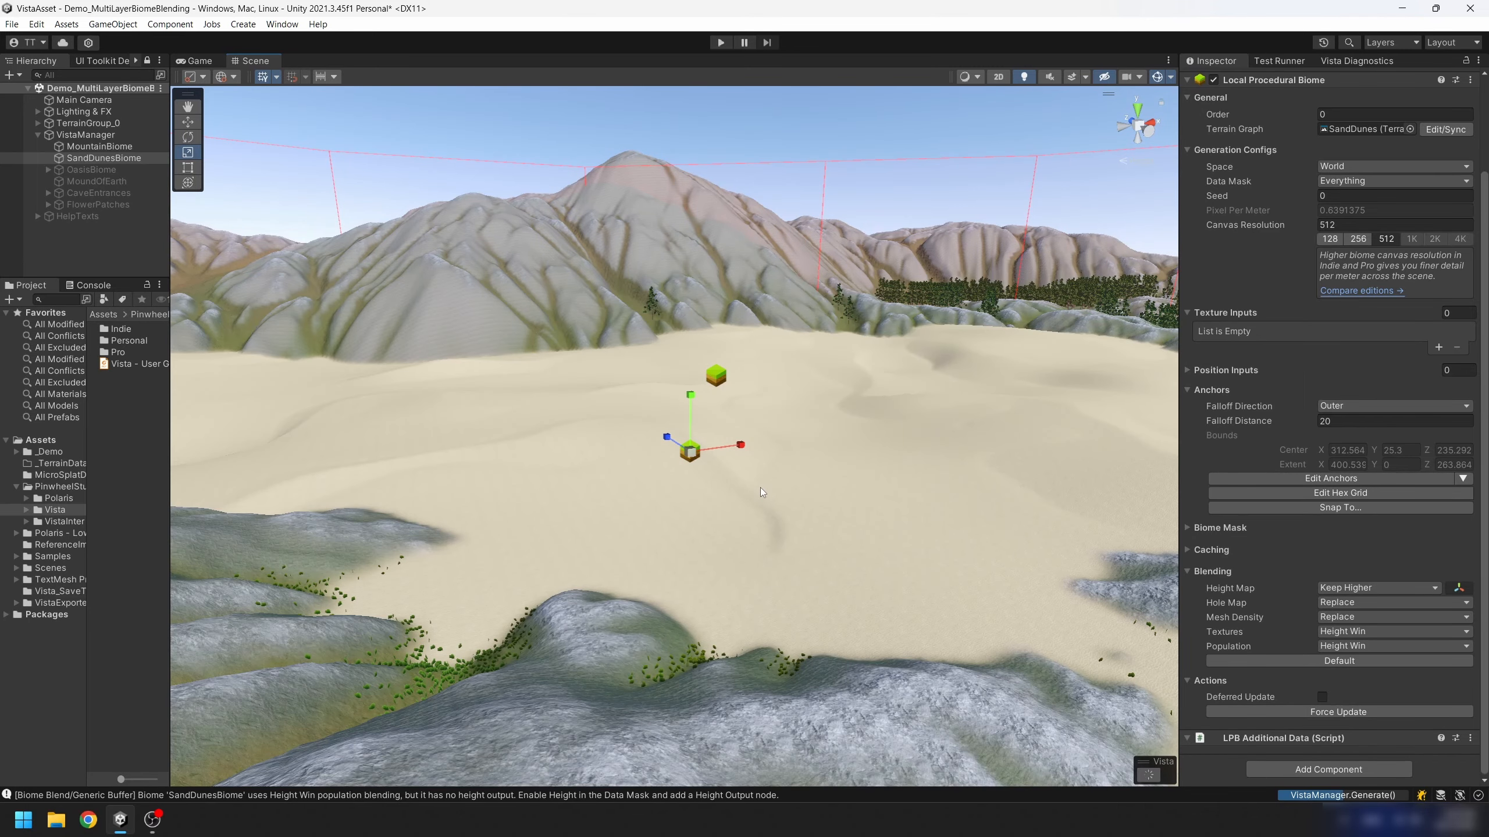
key("w")
key("f")
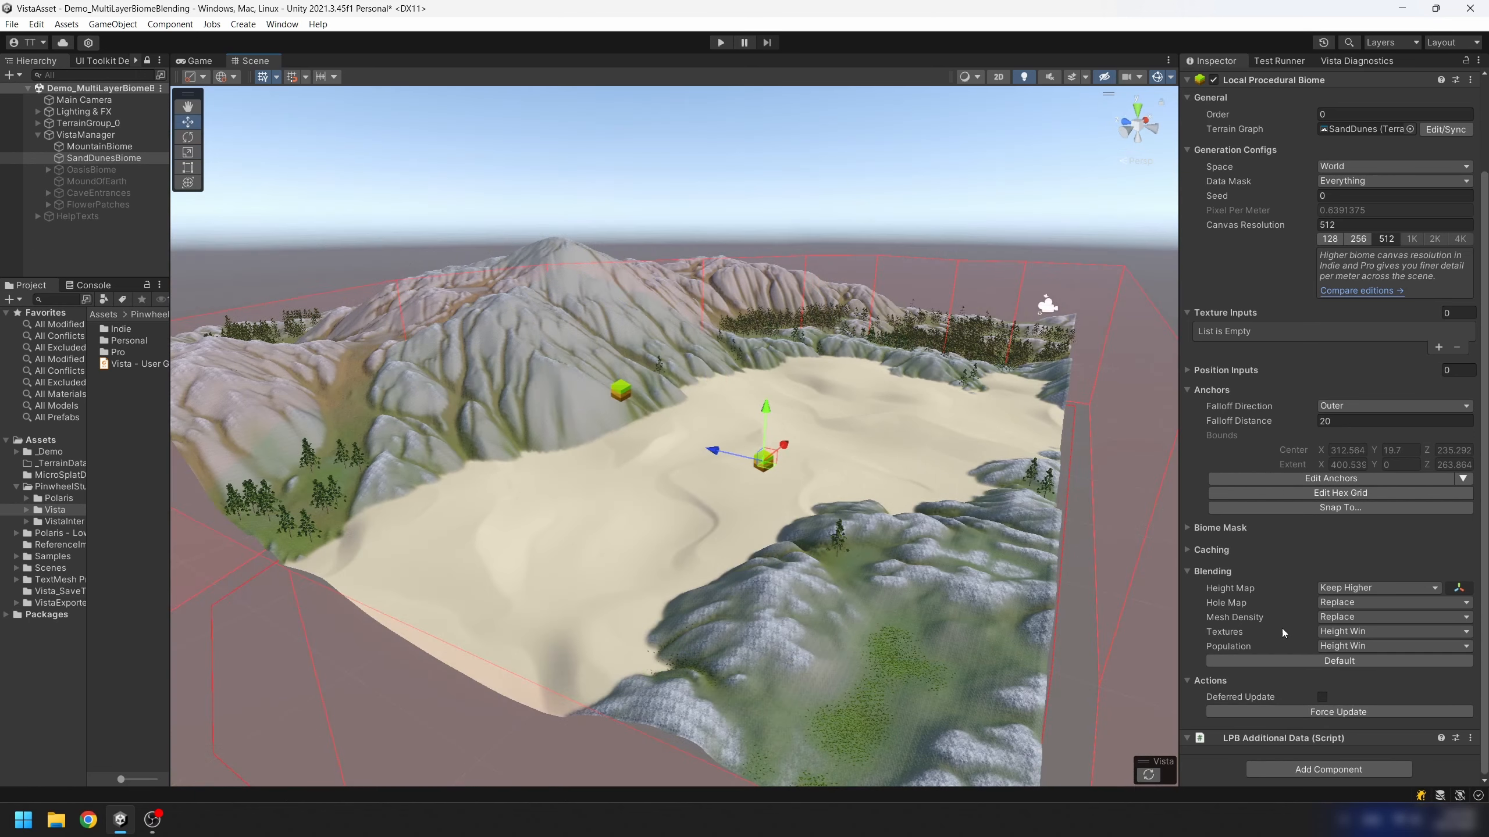
Review SandDunesBiome's texture blend mode description and options, keeping Height Win.
mouse_move(1242, 633)
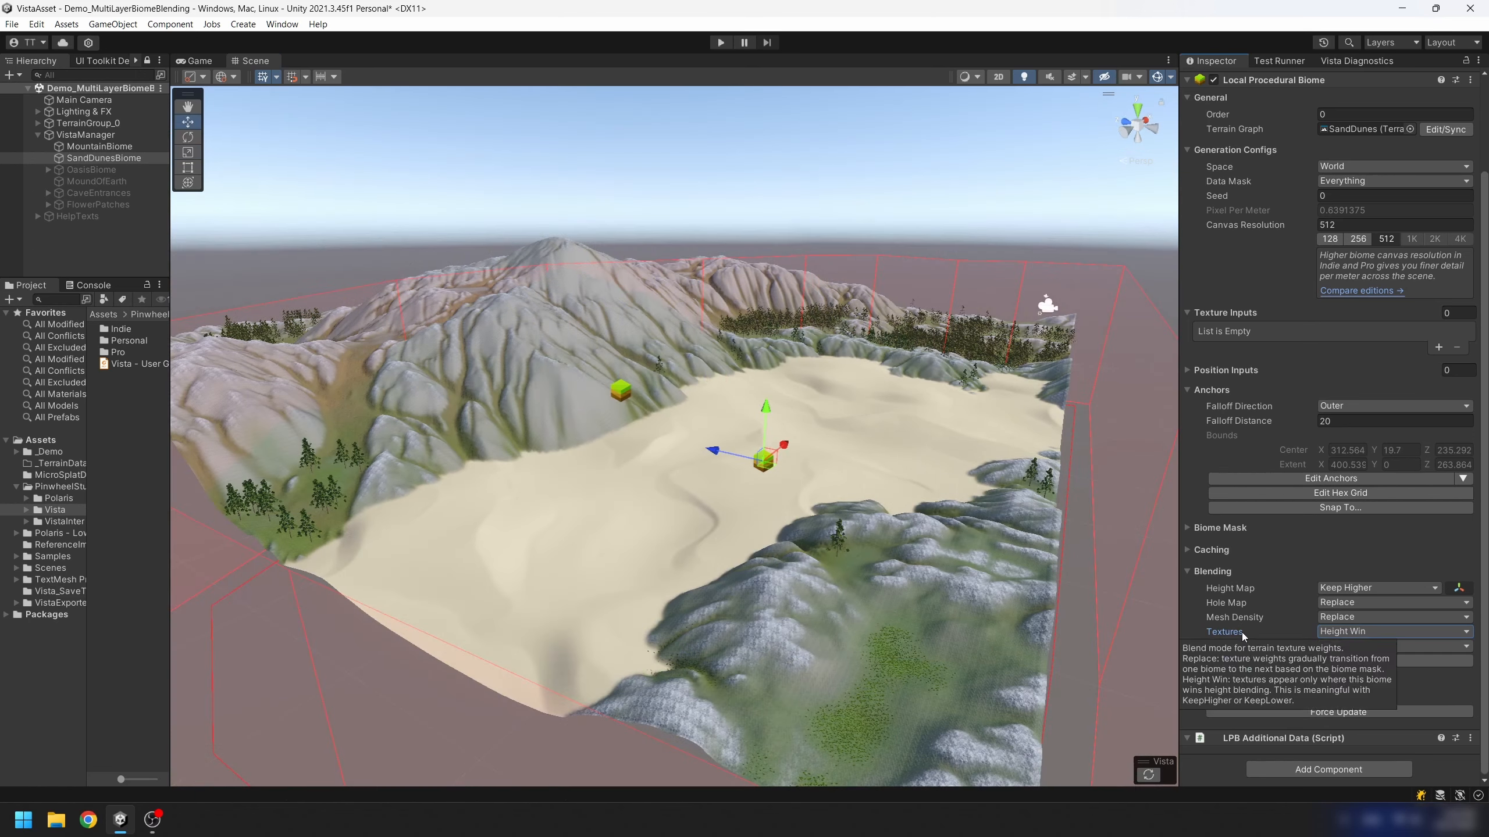
left_click(1353, 632)
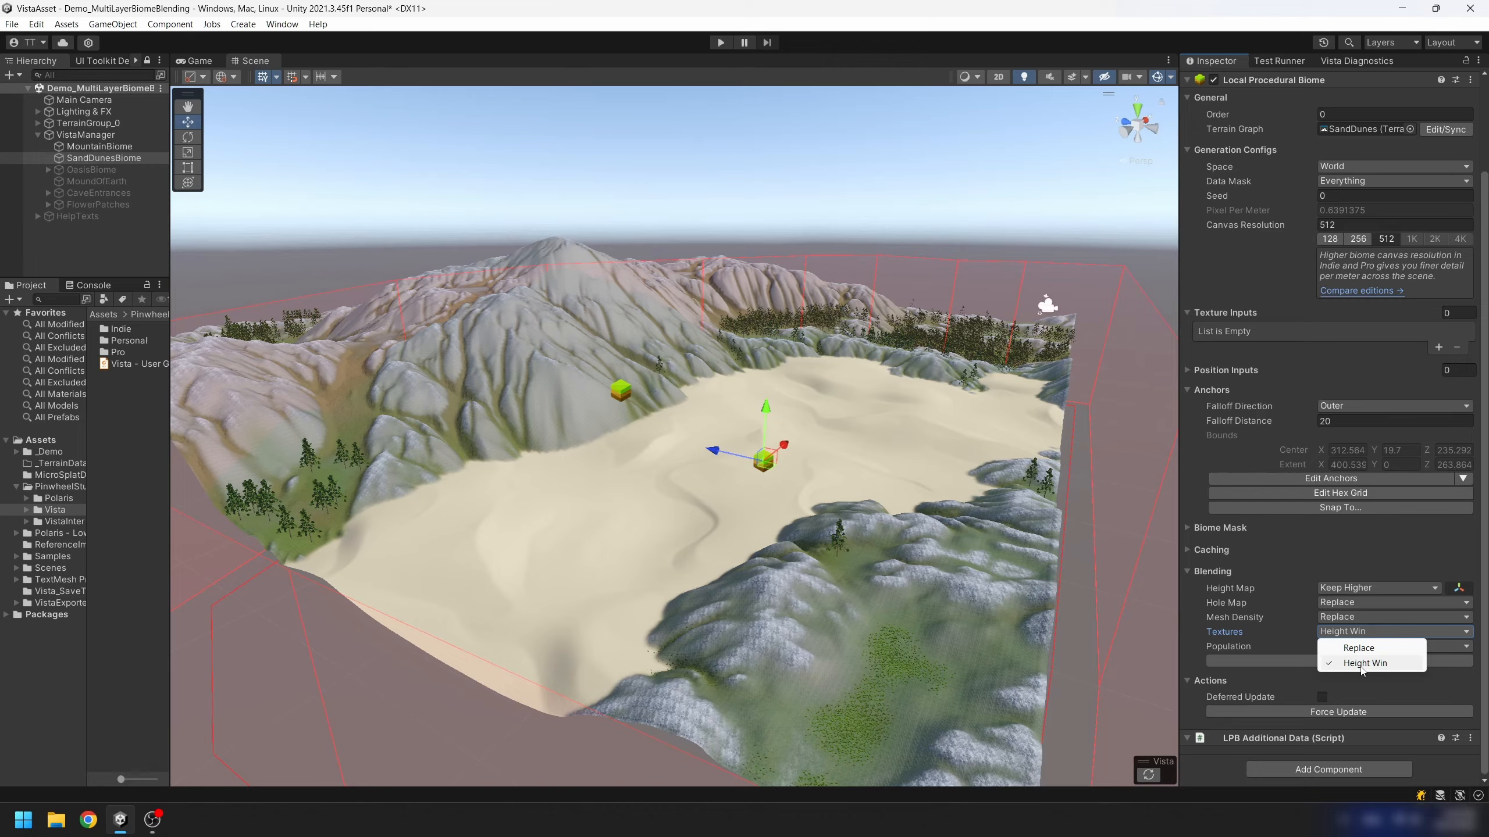
right_click_drag(1007, 495, 996, 500)
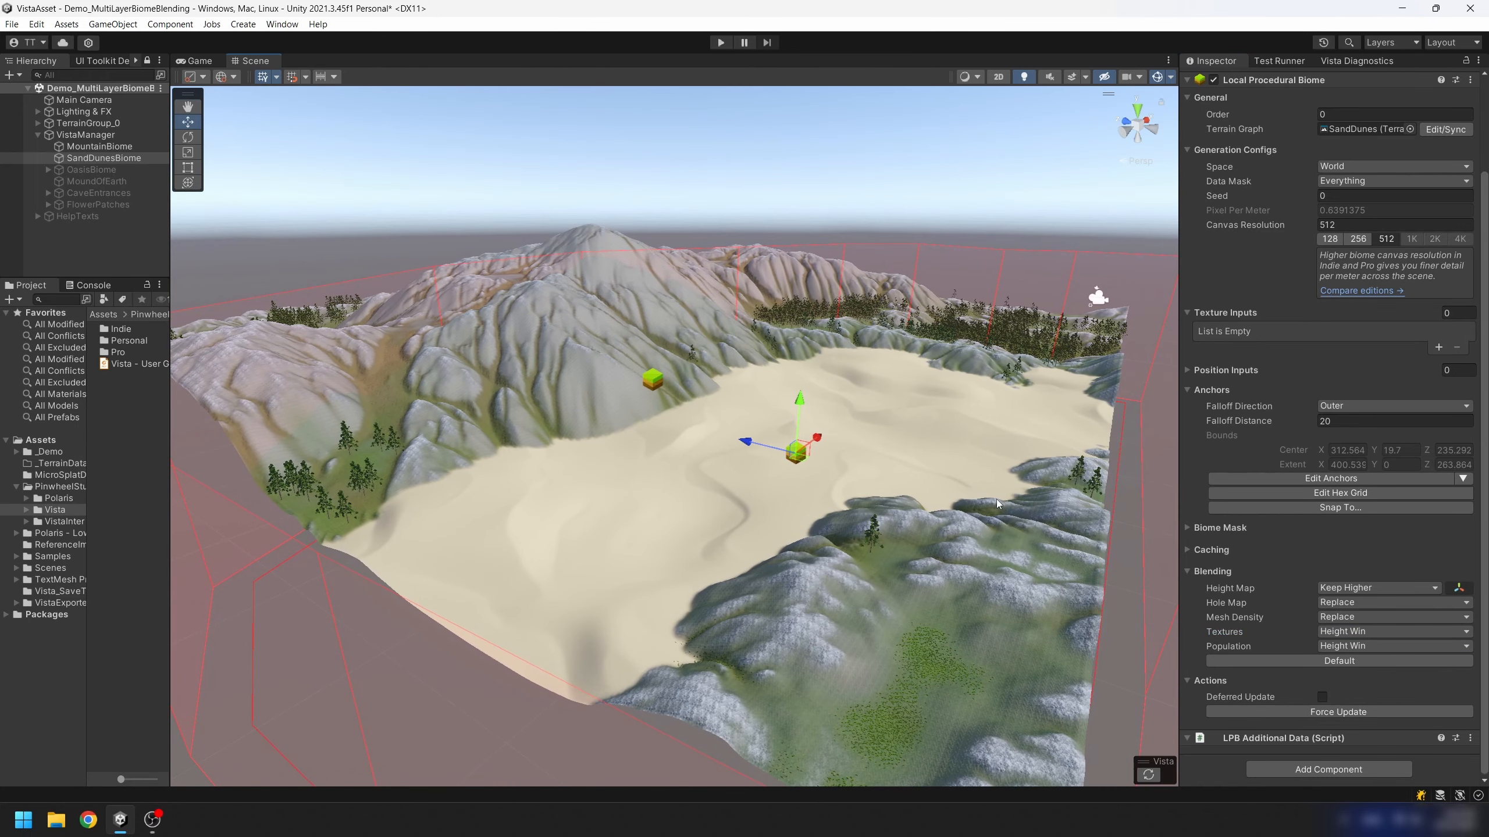
Try Replace as SandDunesBiome's texture blend mode, inspect the terrain from above, and switch back to Height Win.
left_click(1344, 632)
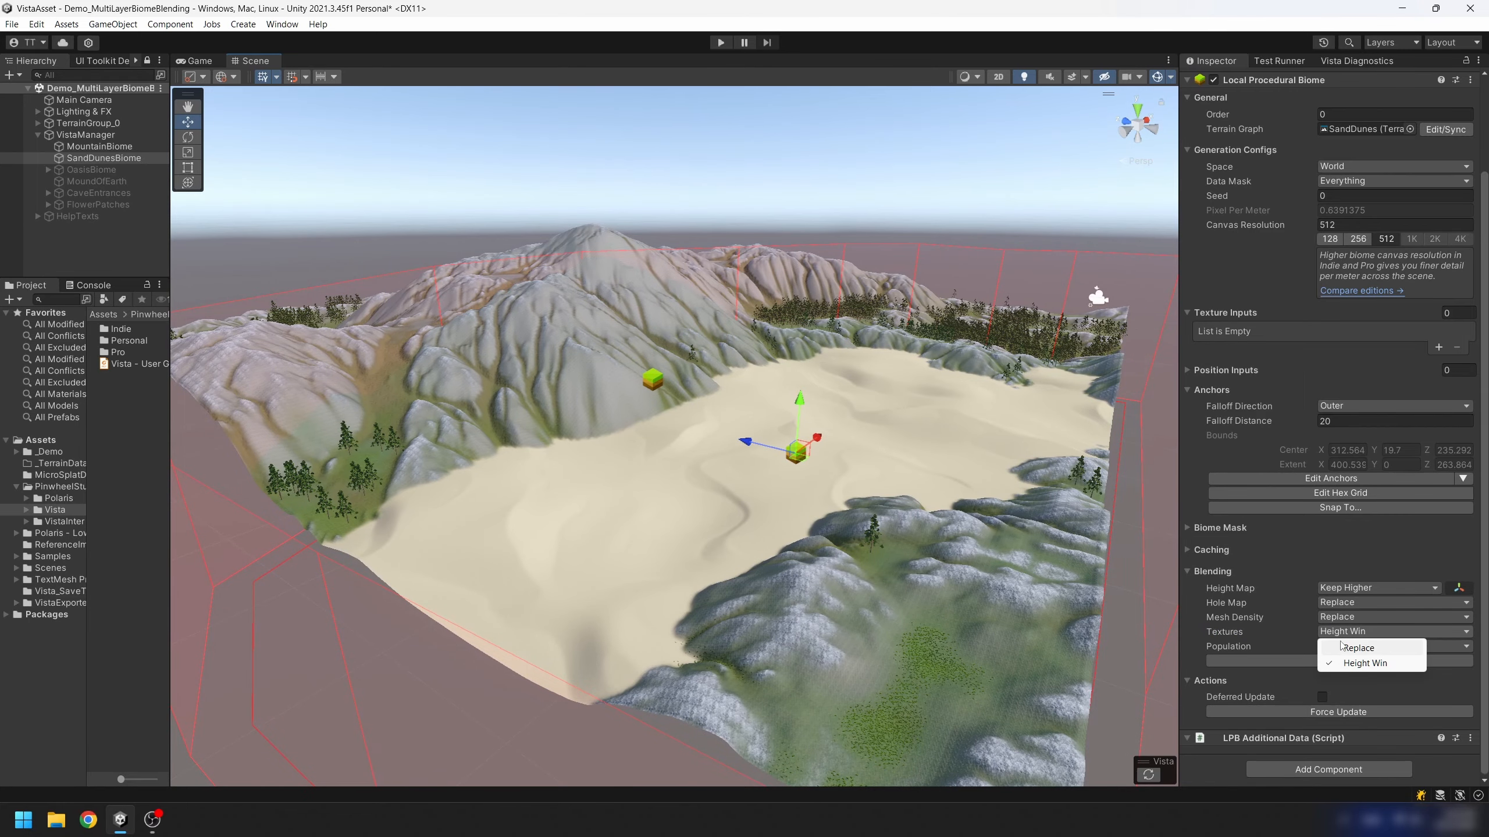
left_click(1357, 647)
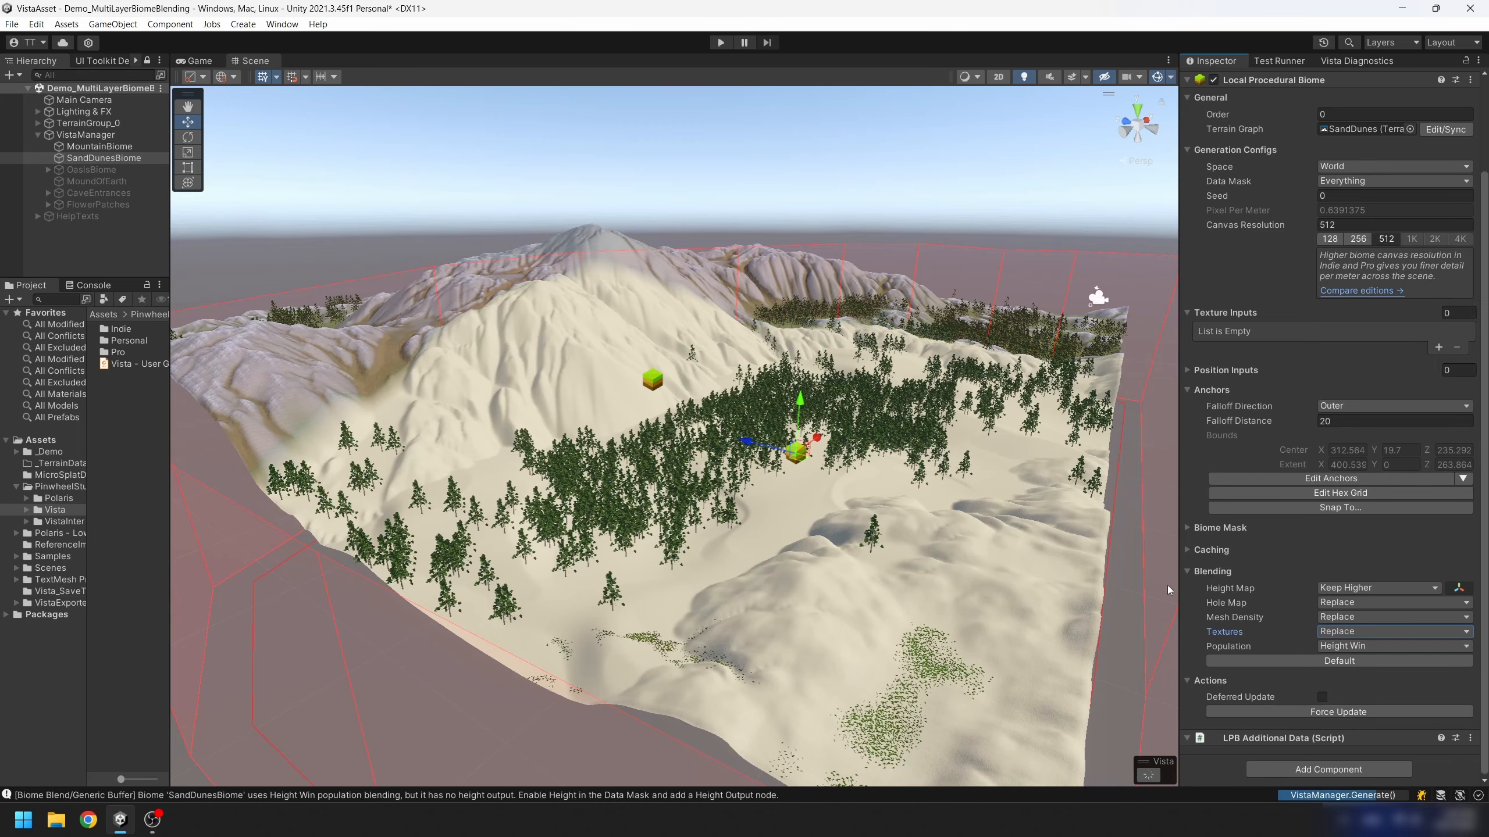
middle_click_drag(1071, 563, 932, 389)
right_click_drag(952, 424, 923, 470)
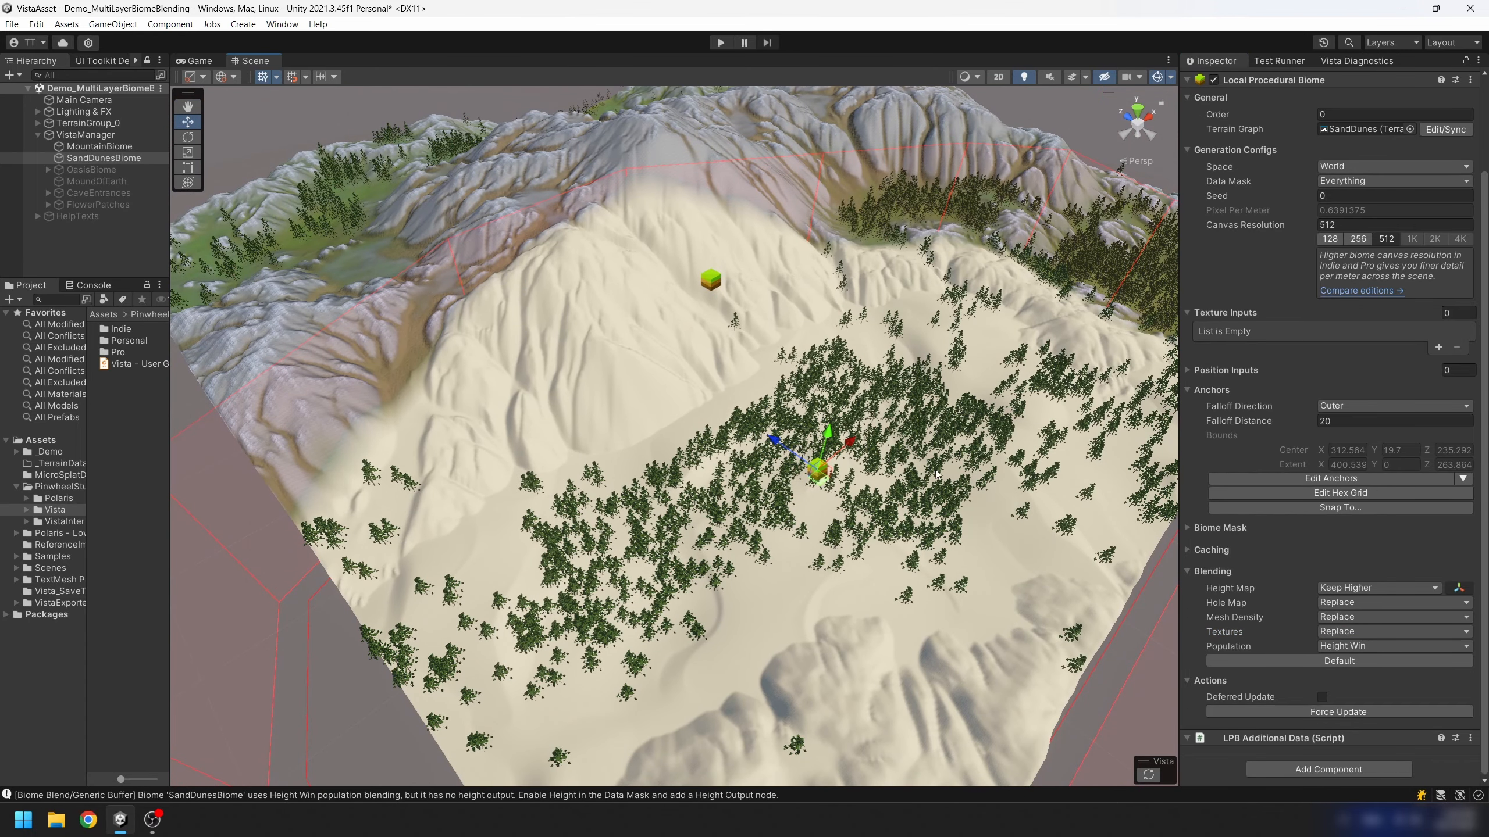
left_click(1360, 646)
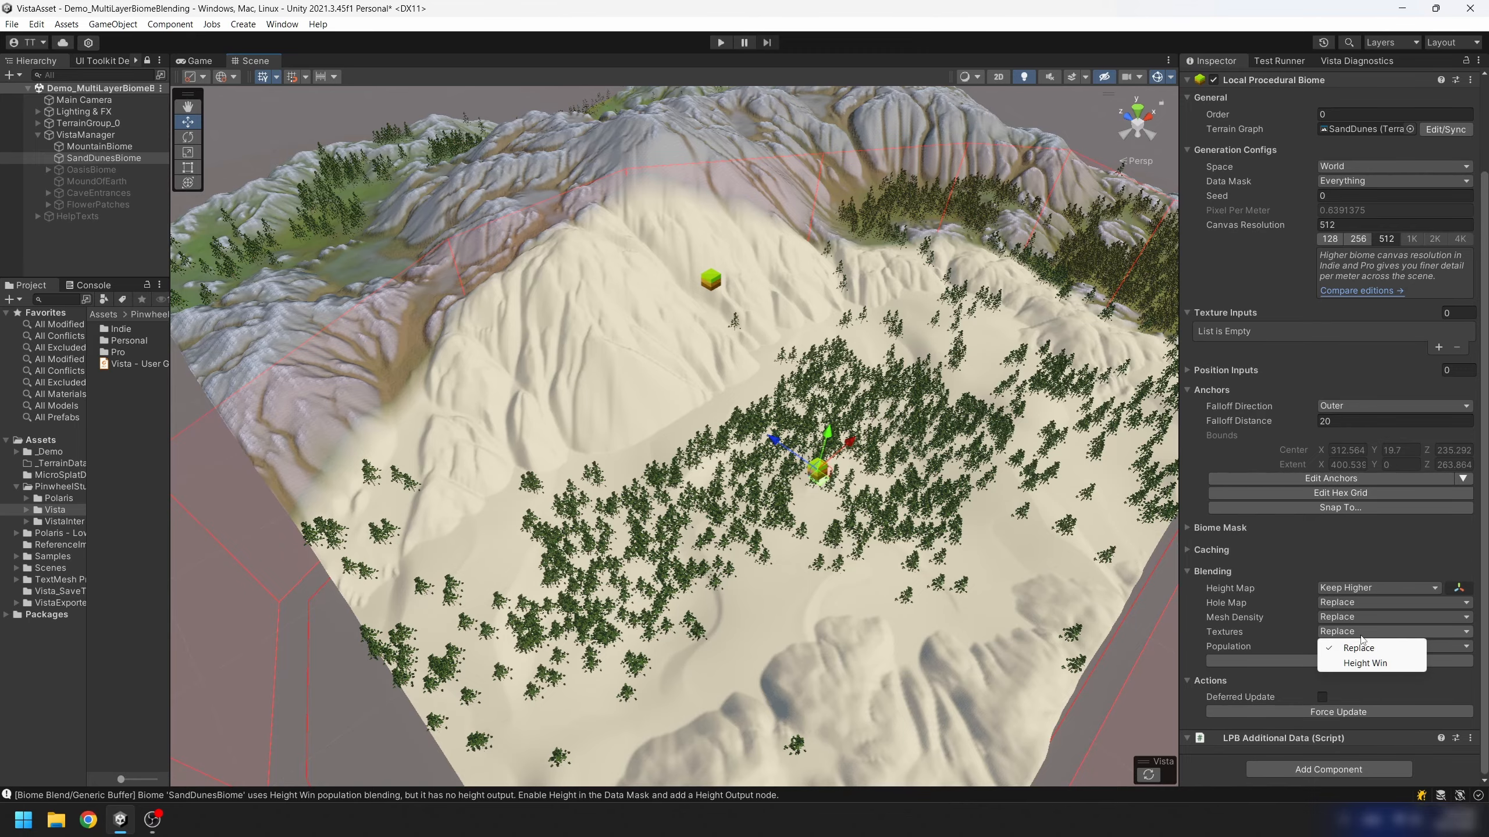
left_click(1361, 663)
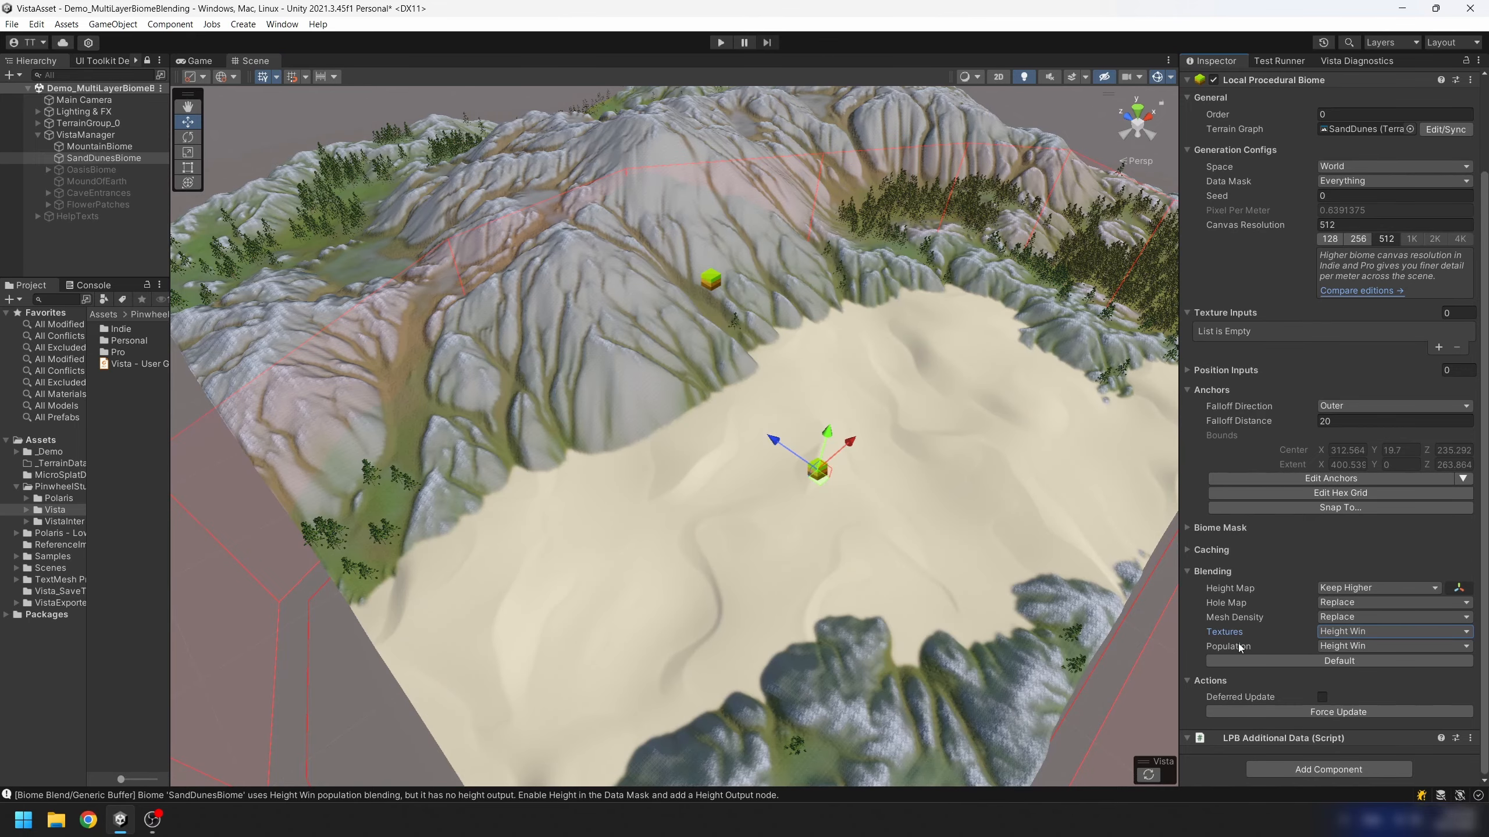
Review SandDunesBiome's population blend options, keeping Height Win, and inspect the vegetation where the sand meets the rock.
right_click_drag(809, 498, 1145, 626)
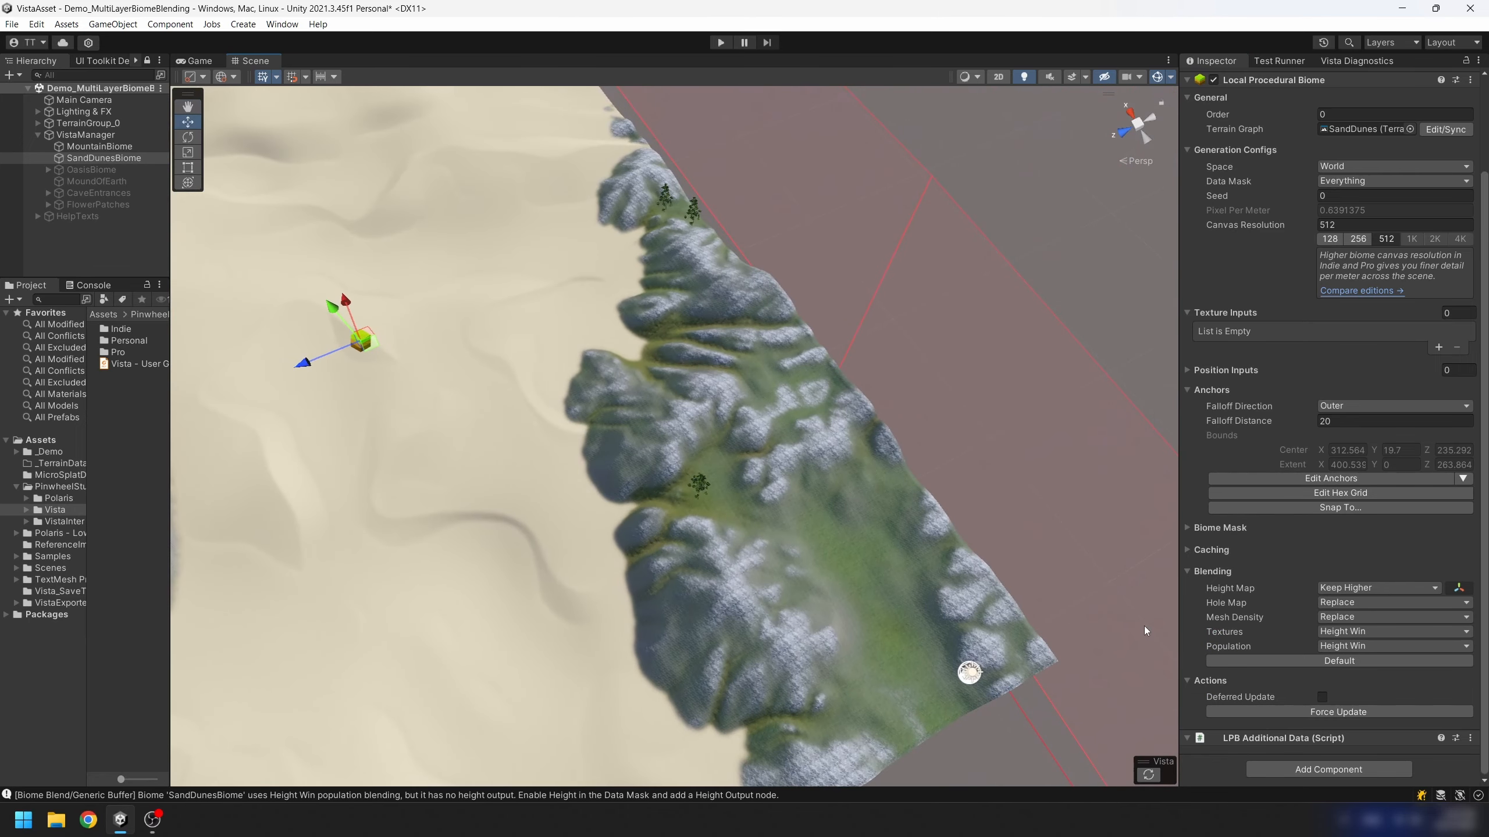
left_click(1350, 647)
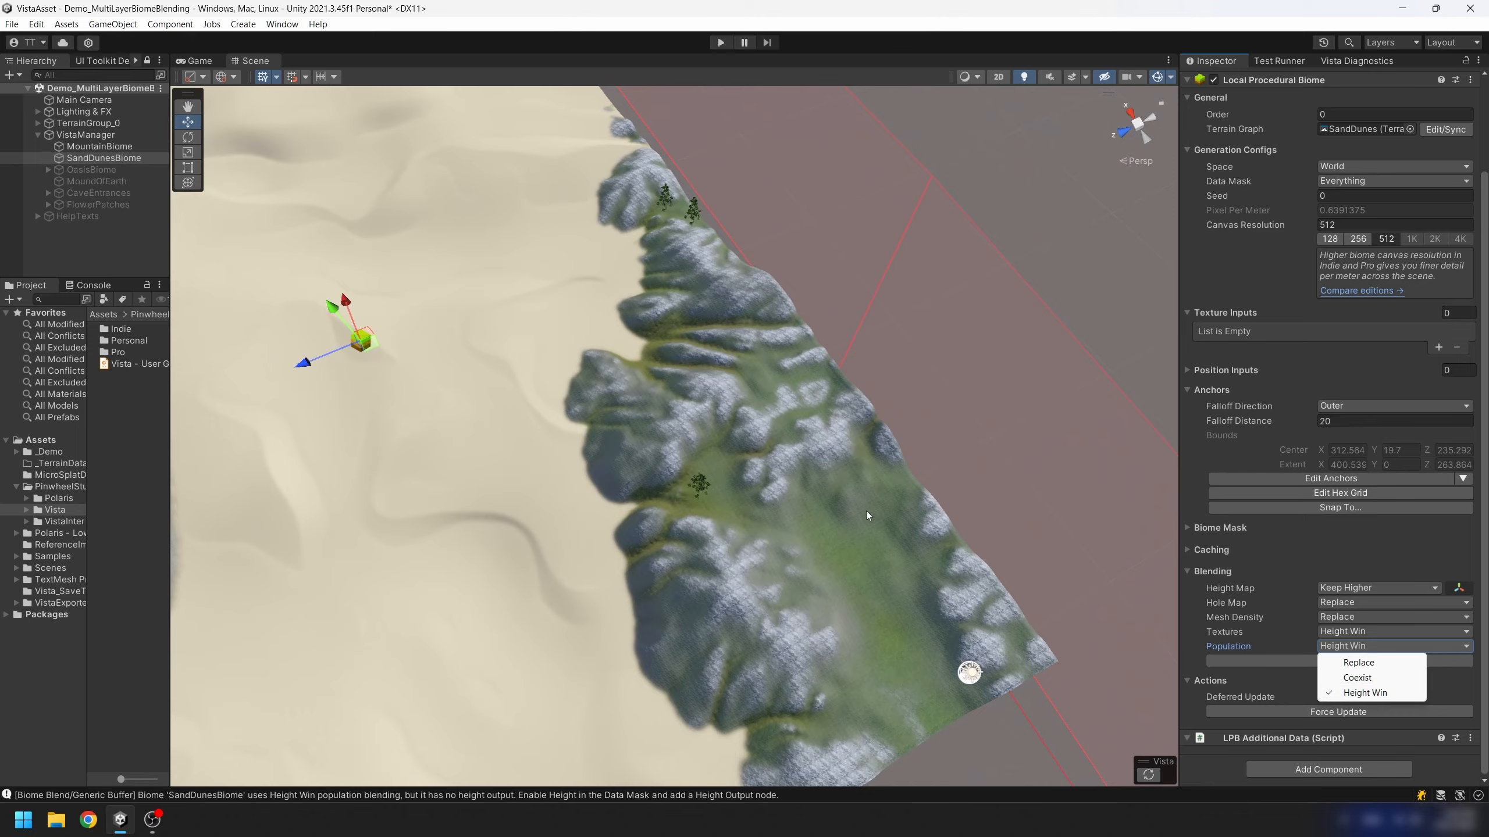
left_click(1359, 693)
right_click_drag(846, 444, 967, 421)
scroll(890, 446, "down", 5)
middle_click_drag(1020, 449, 966, 424)
right_click_drag(996, 434, 968, 423)
middle_click_drag(968, 424, 931, 396)
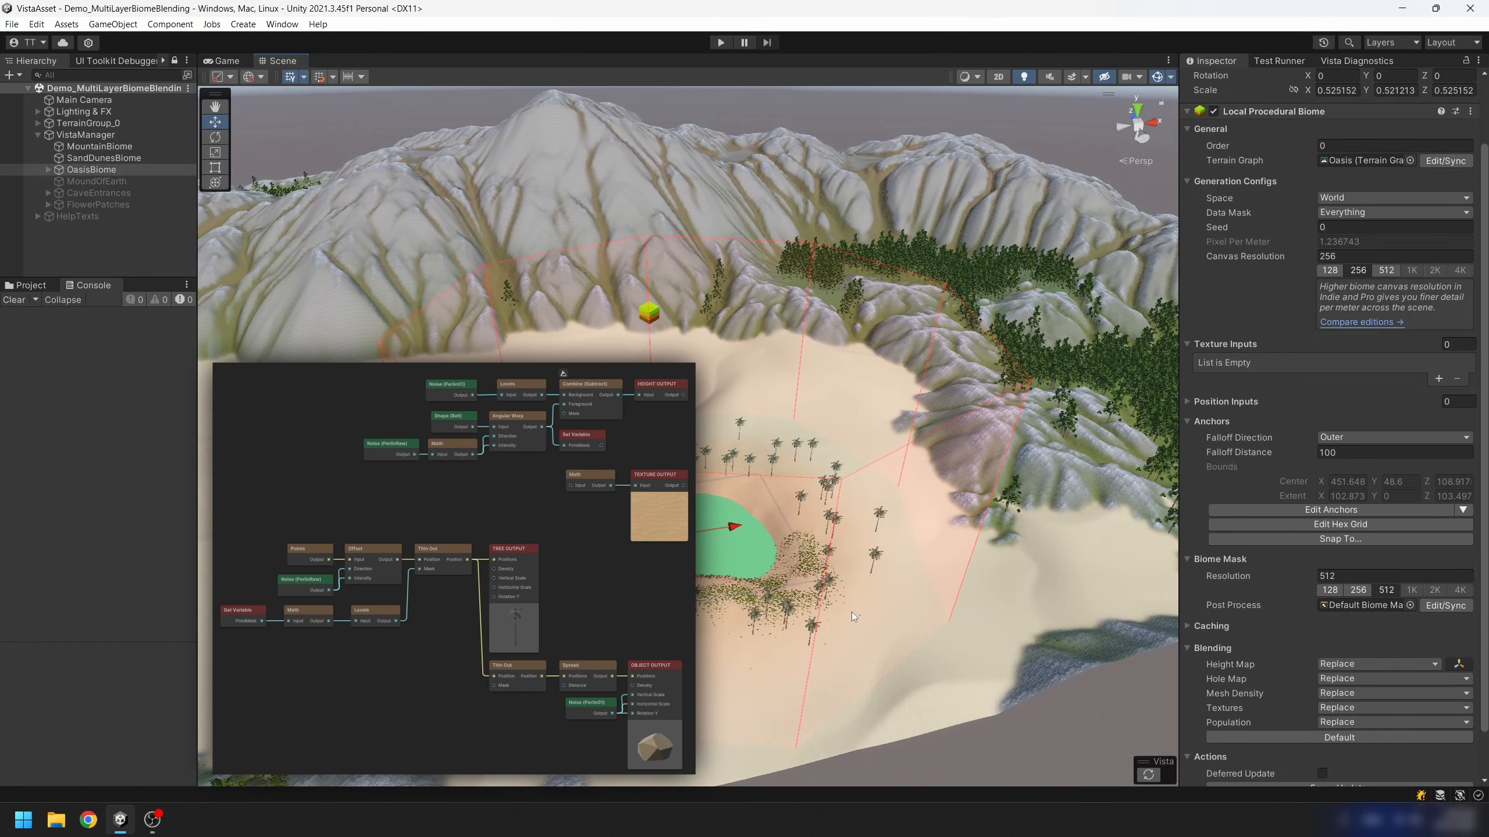
Examine the oasis lake, grass and palm trees from close up and from several angles.
right_click_drag(836, 565, 967, 445)
right_click_drag(776, 340, 1068, 463)
right_click_drag(672, 466, 759, 458)
key("f")
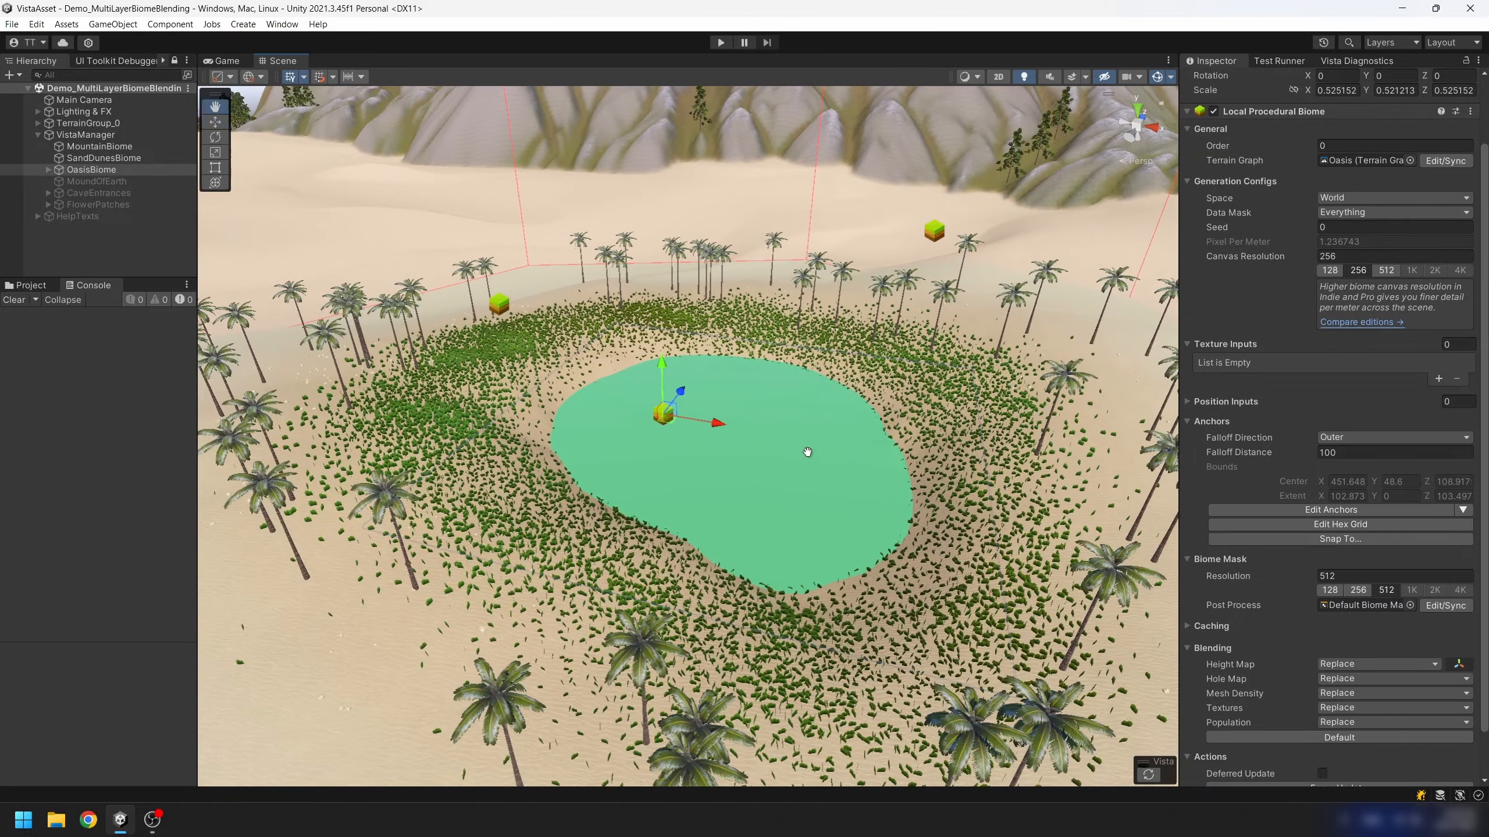
scroll(808, 457, "down", 3)
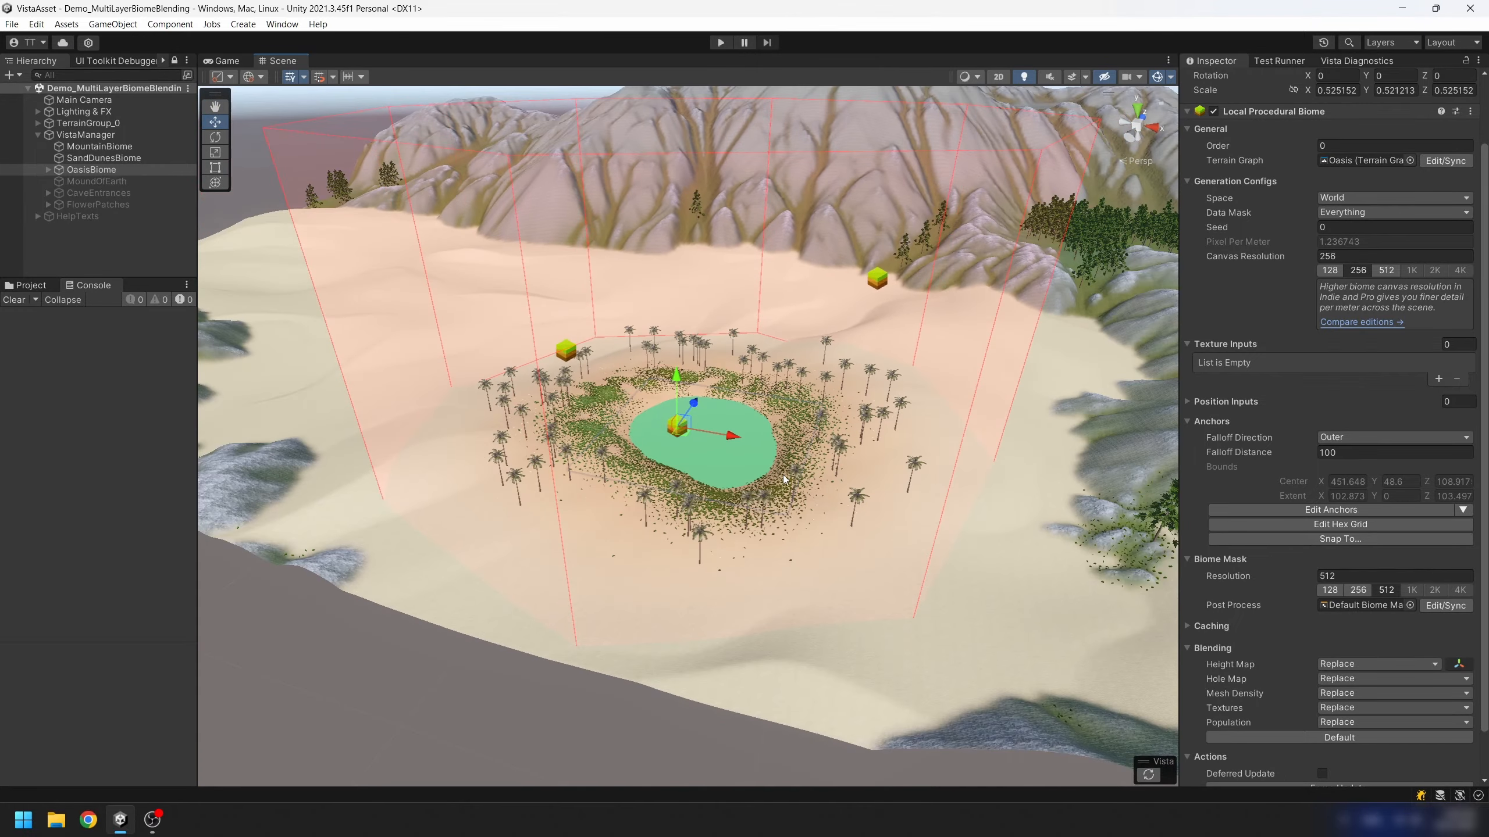
right_click_drag(785, 479, 879, 479)
key("a")
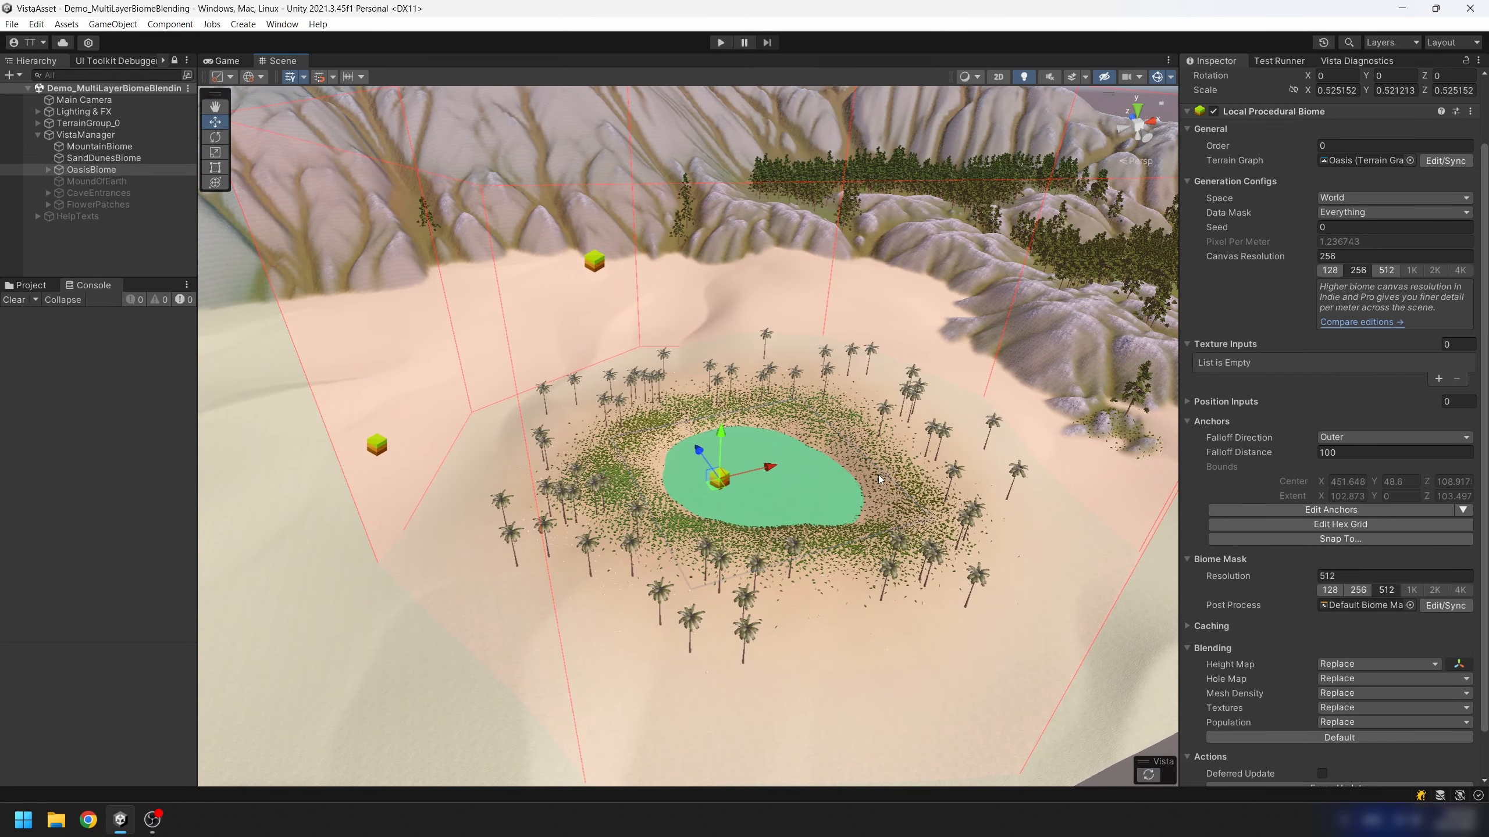
Inspect the oasis border with nothing selected, and review OasisBiome's biome mask post process and blending settings.
left_click(135, 248)
right_click_drag(528, 409, 538, 414)
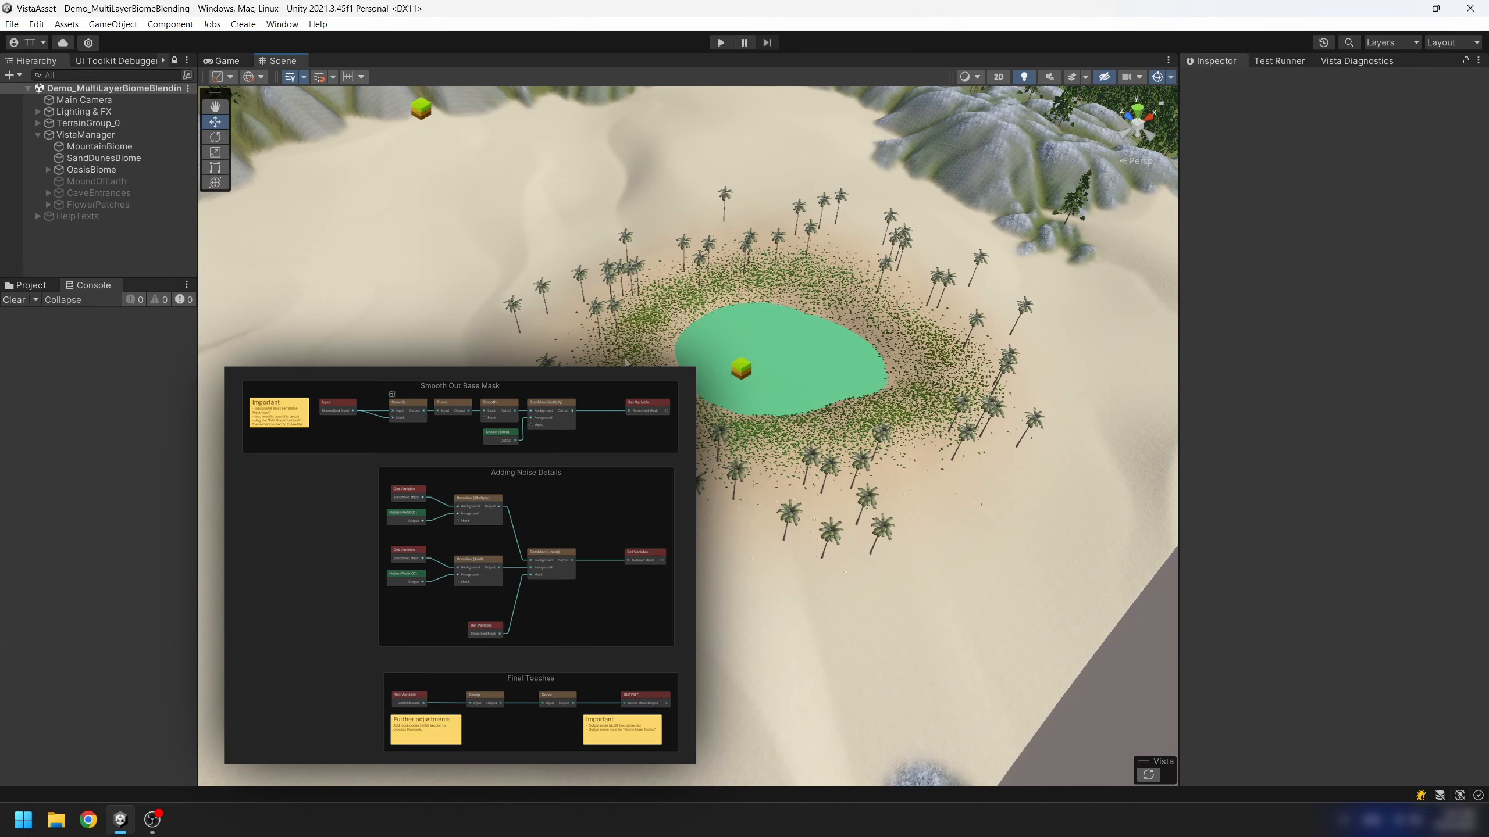
left_click(94, 170)
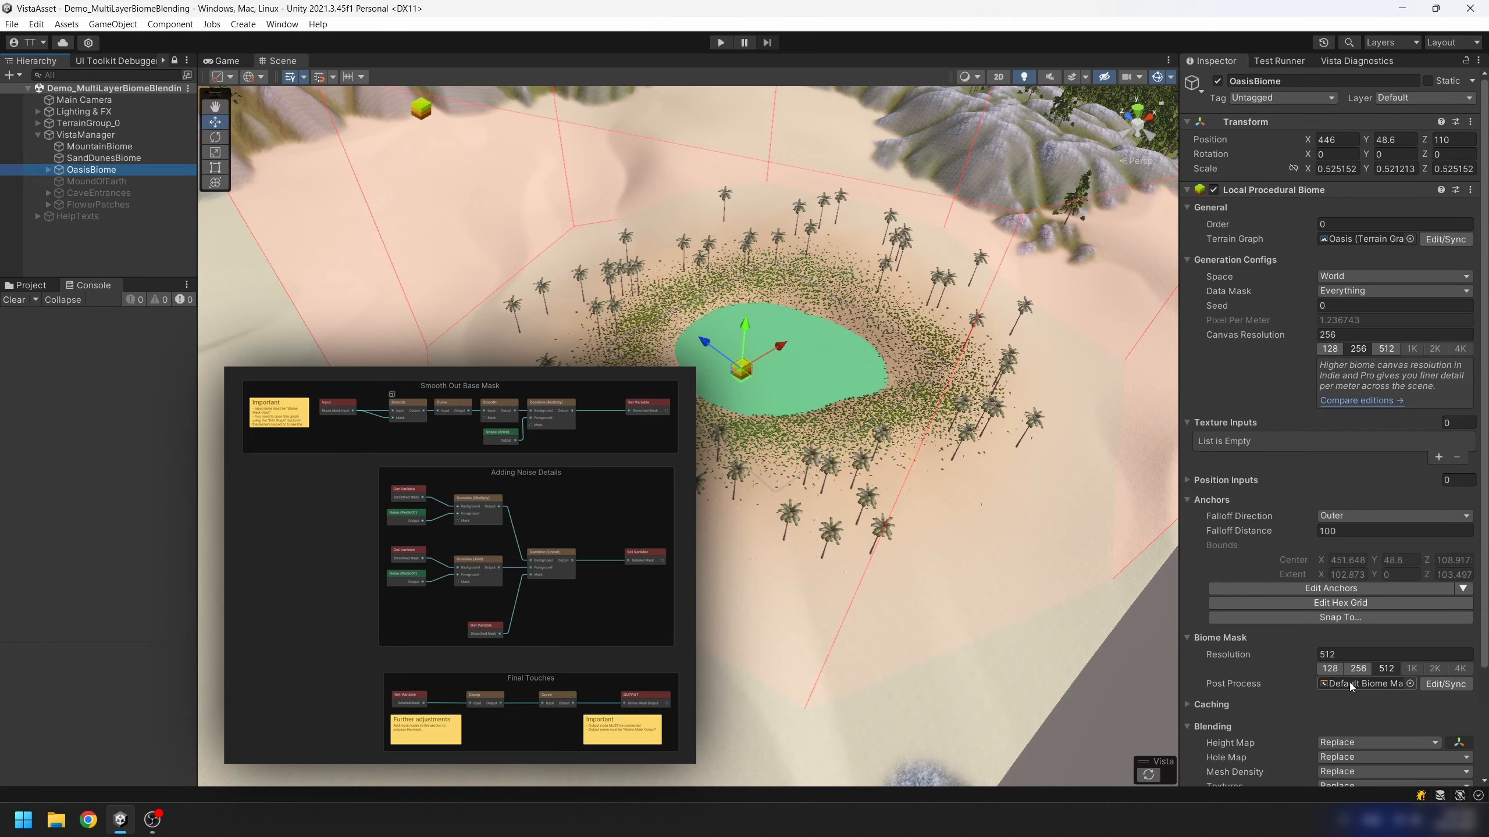
scroll(1349, 683, "down", 3)
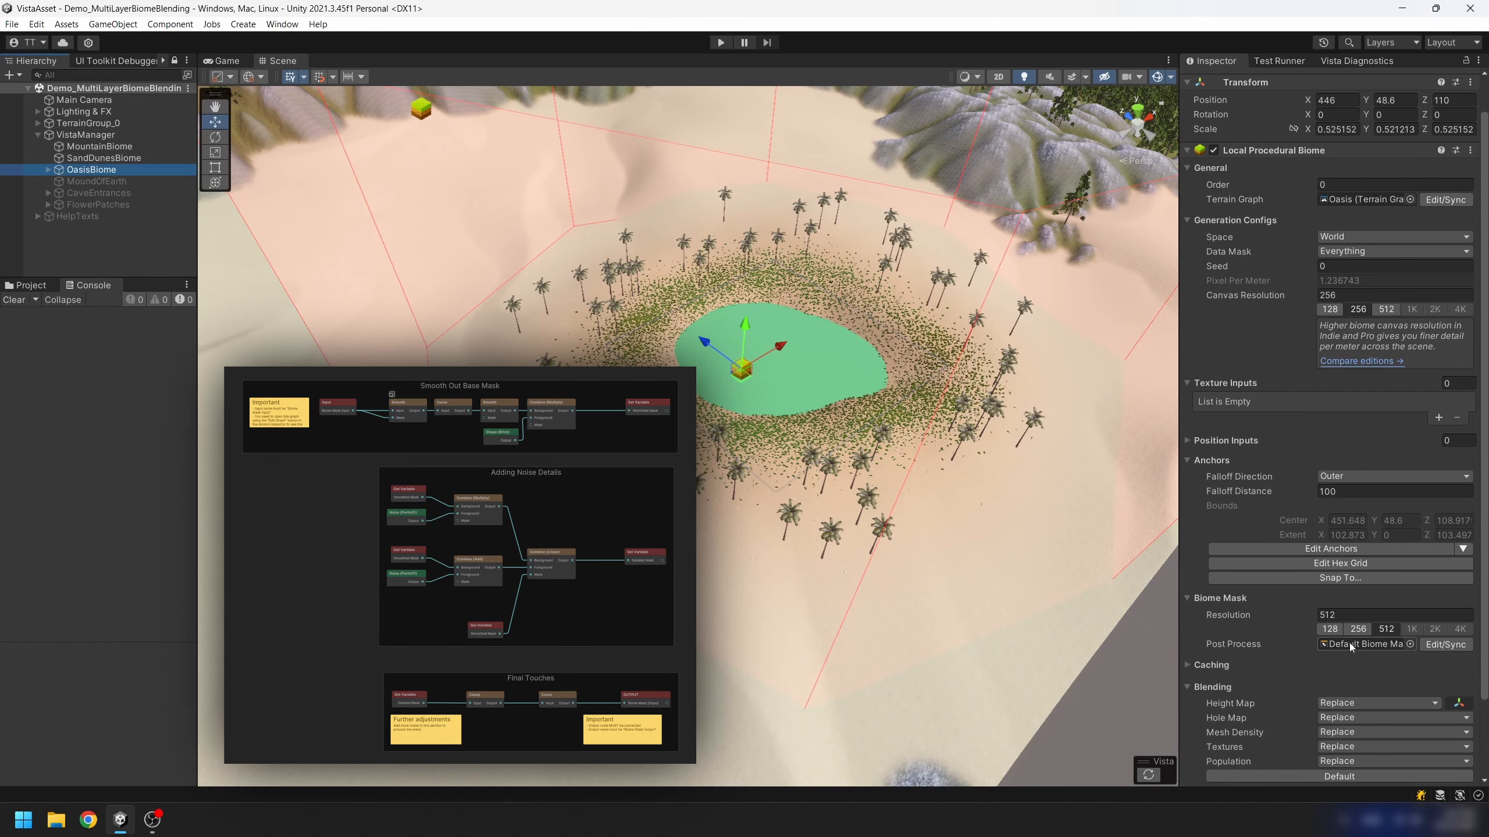
right_click_drag(853, 526, 998, 521)
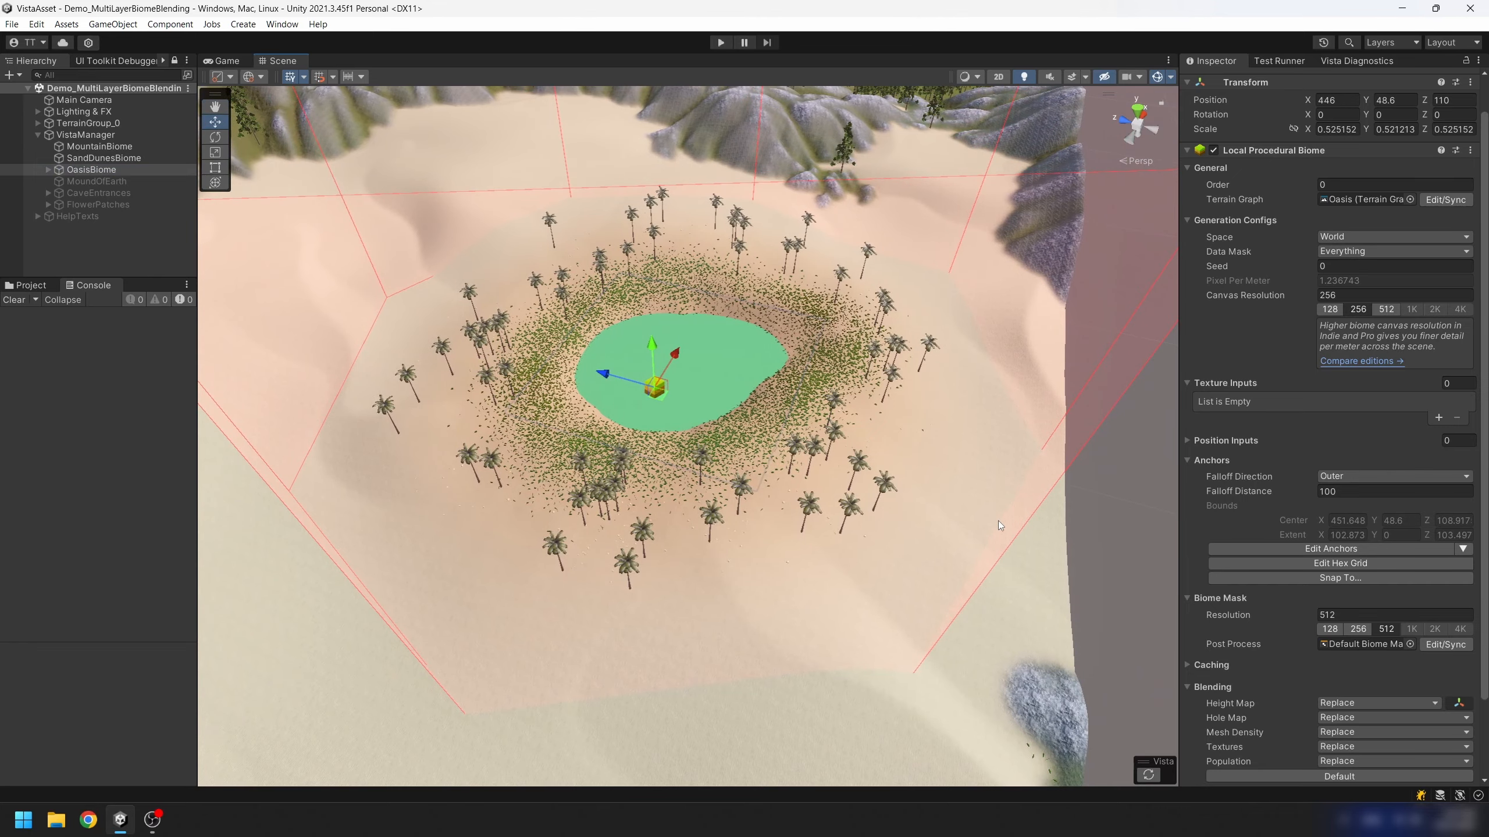
Set OasisBiome's biome mask post process to None, deselect the biome and inspect its outline on the sand.
left_click(1409, 643)
double_click(749, 328)
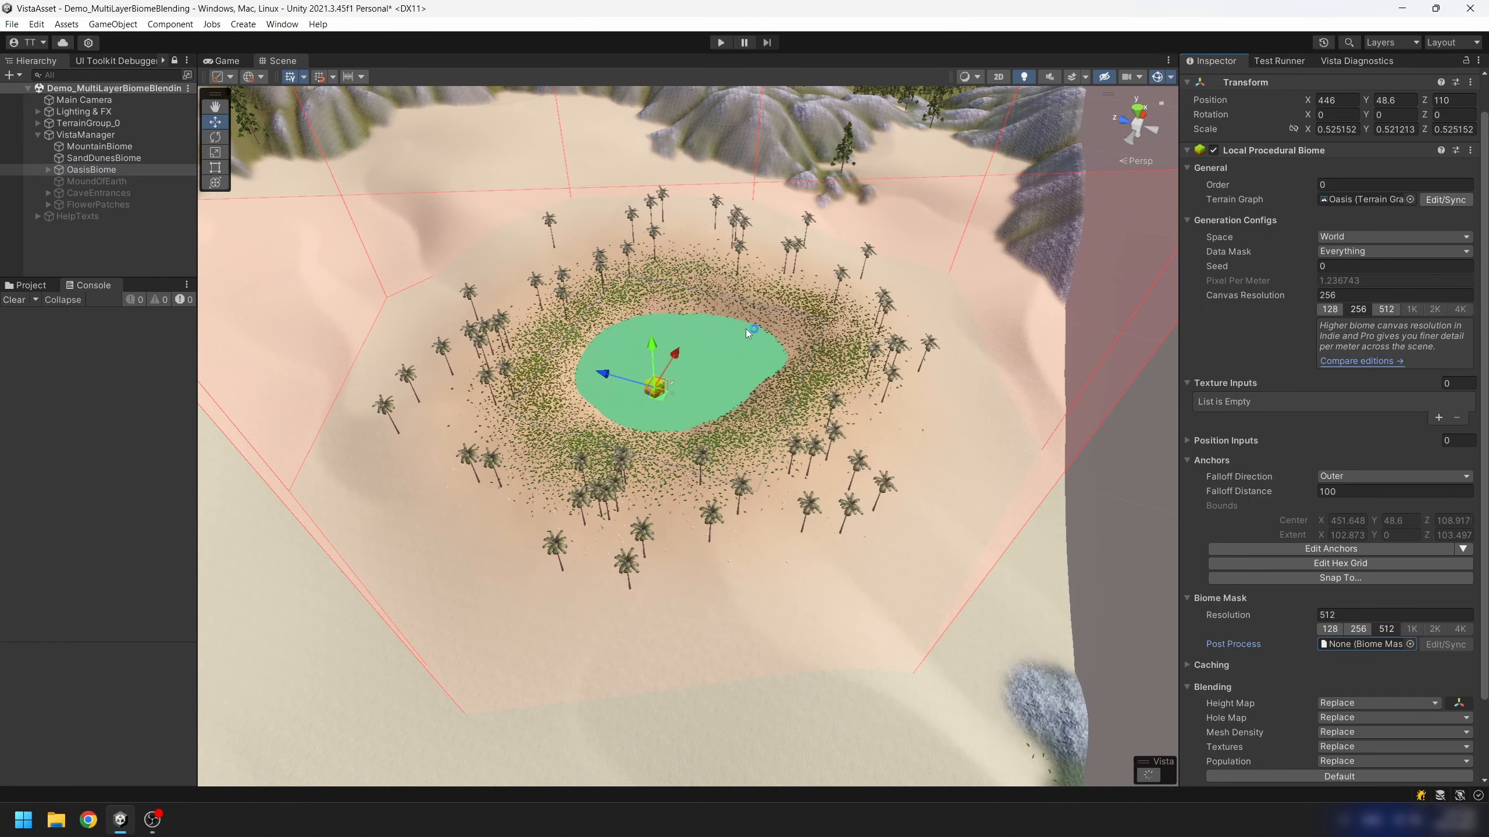
left_click(70, 262)
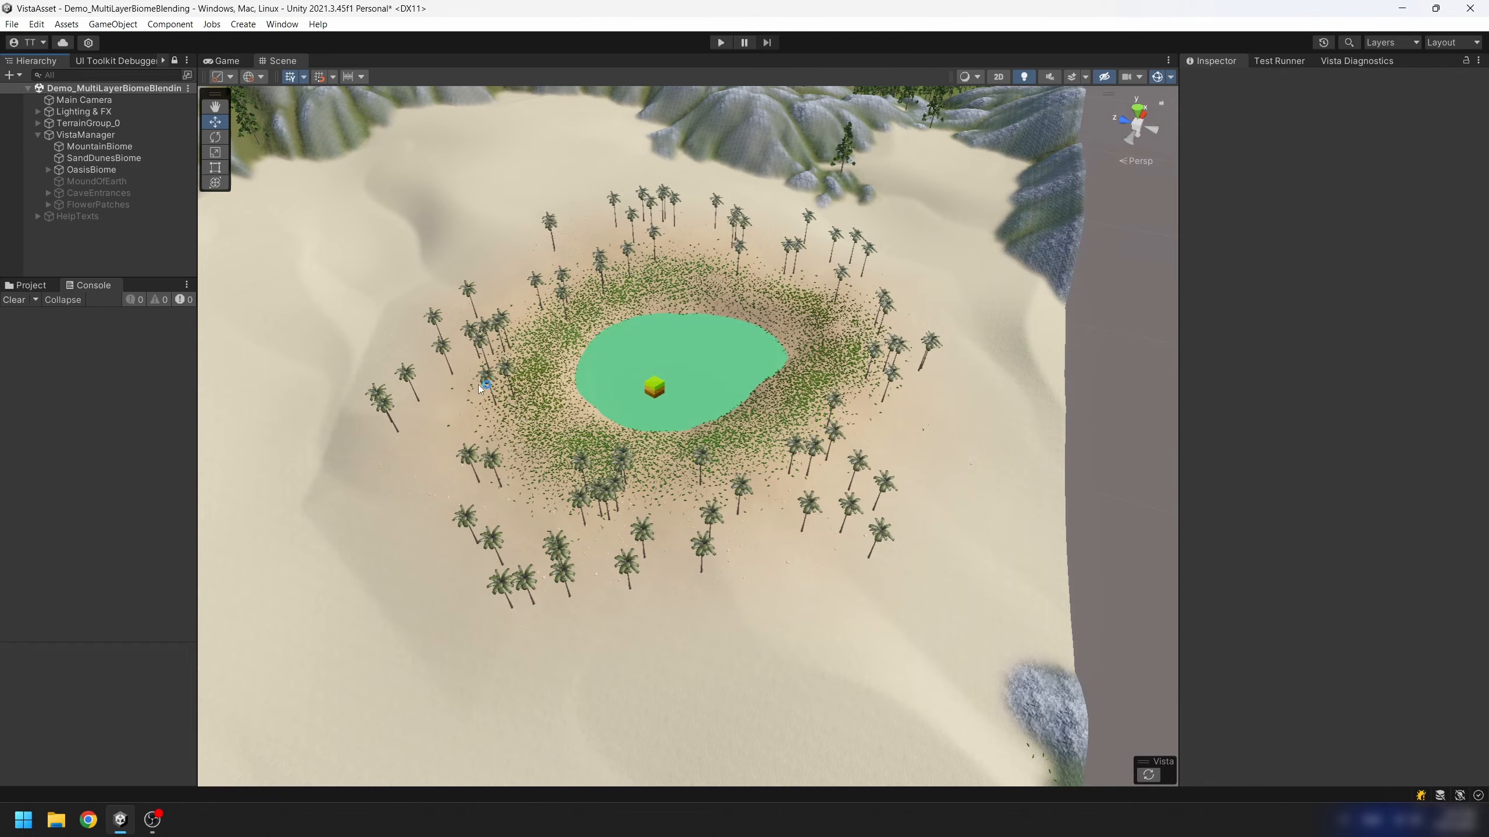
middle_click_drag(478, 385, 556, 367)
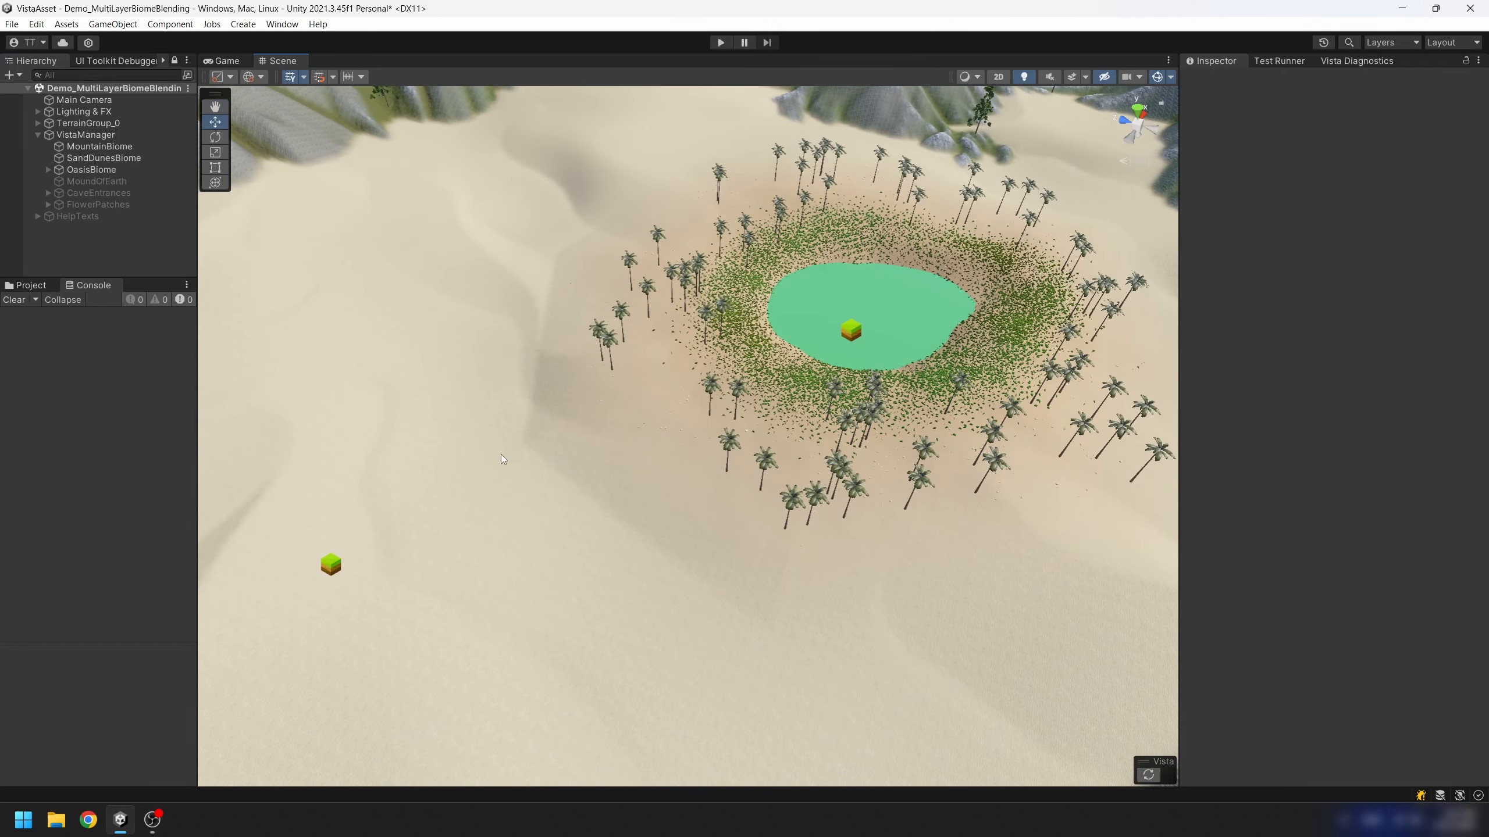
left_click_drag(737, 583, 830, 507, "alt")
Assign the default biome mask graph as OasisBiome's post process again and inspect the oasis border without the selection.
left_click(109, 172)
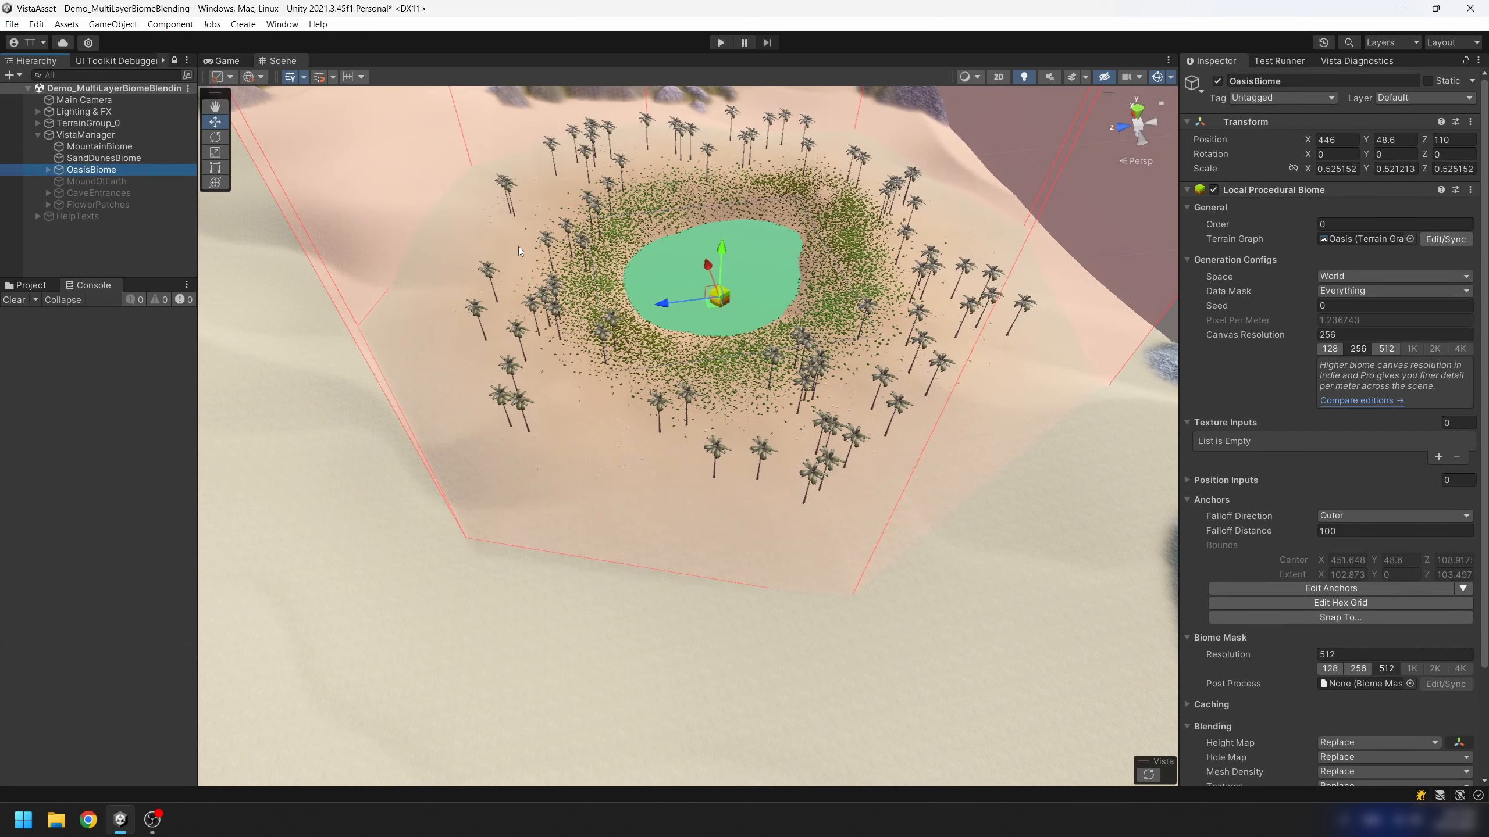
left_click(1408, 684)
double_click(894, 334)
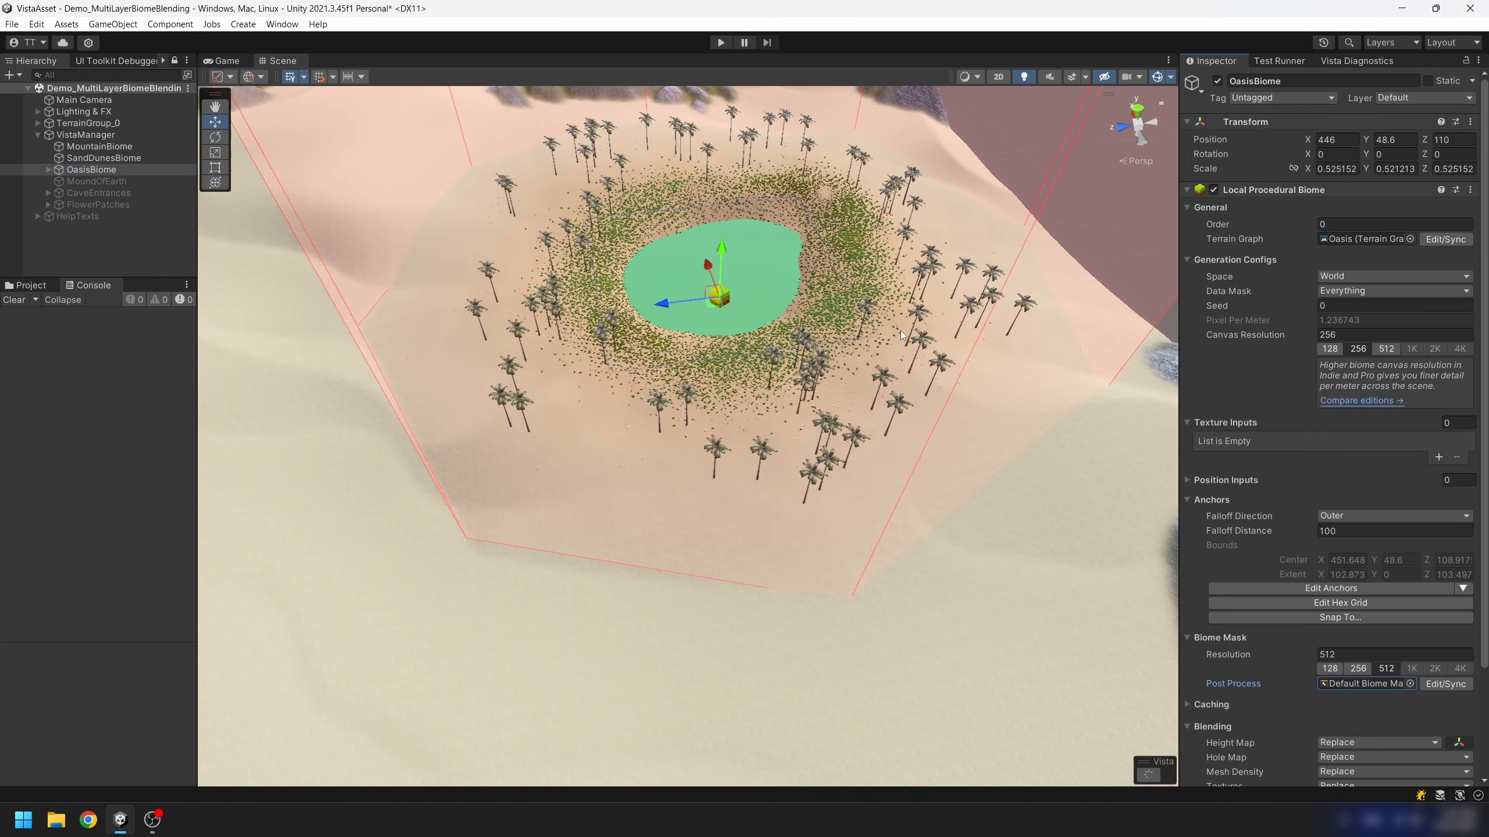
left_click(131, 261)
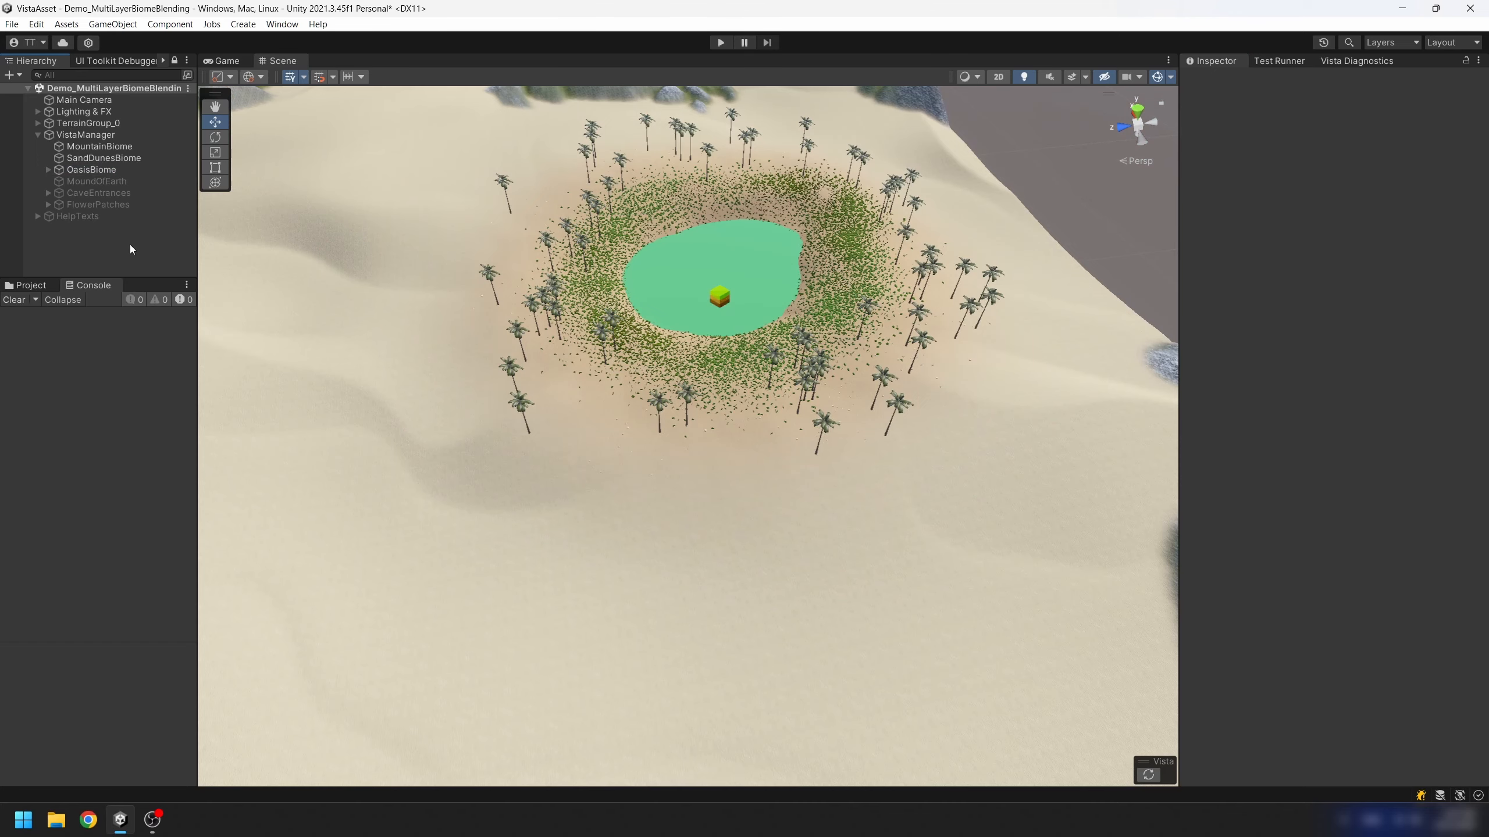
left_click_drag(842, 385, 650, 431, "alt")
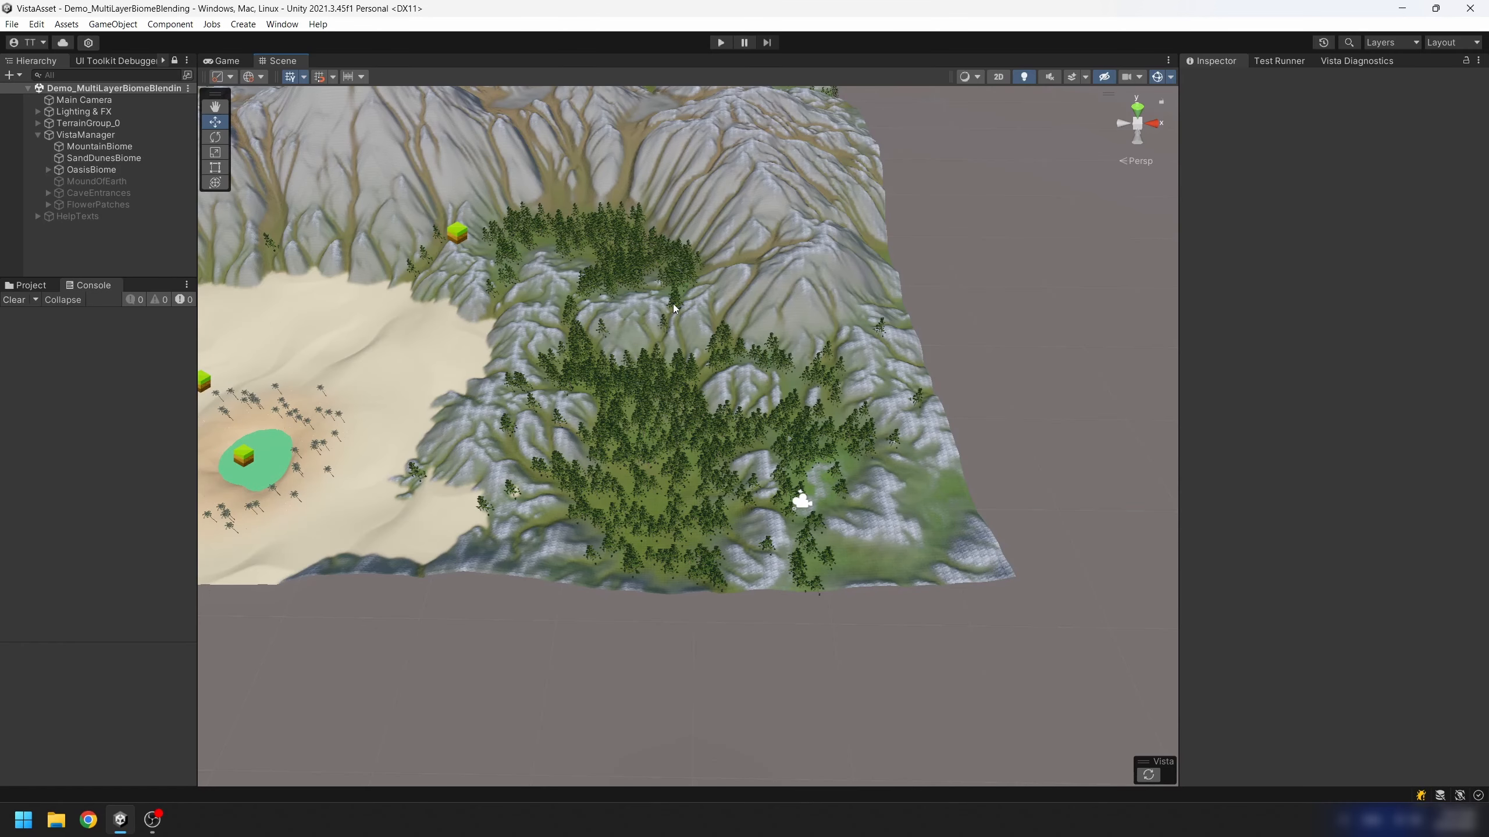
Activate the MoundOfEarth biome and regenerate the terrain, viewing its area in the forest up close.
left_click(96, 182)
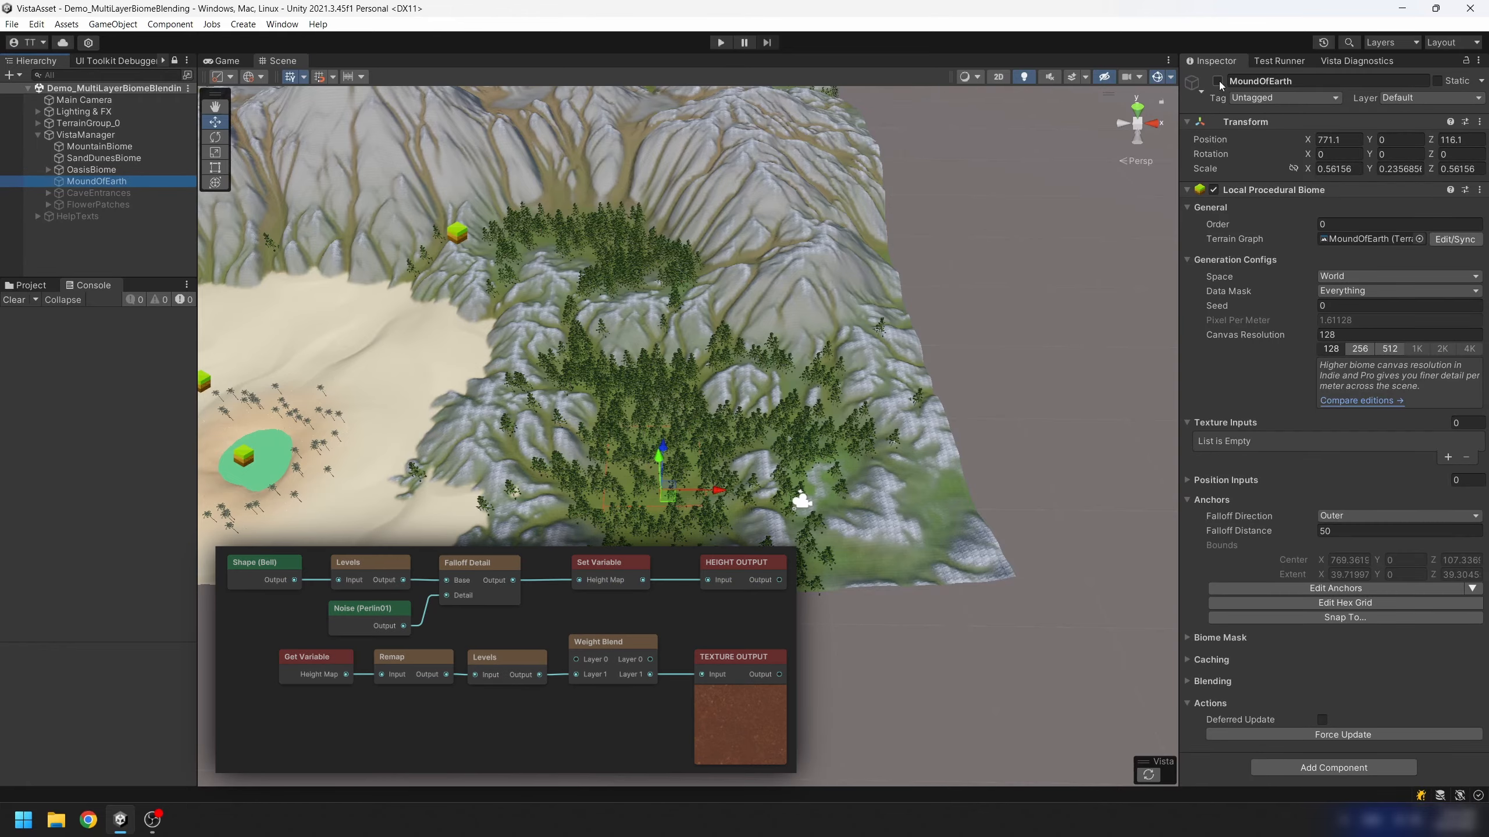
left_click(1218, 81)
left_click_drag(786, 388, 796, 382, "alt")
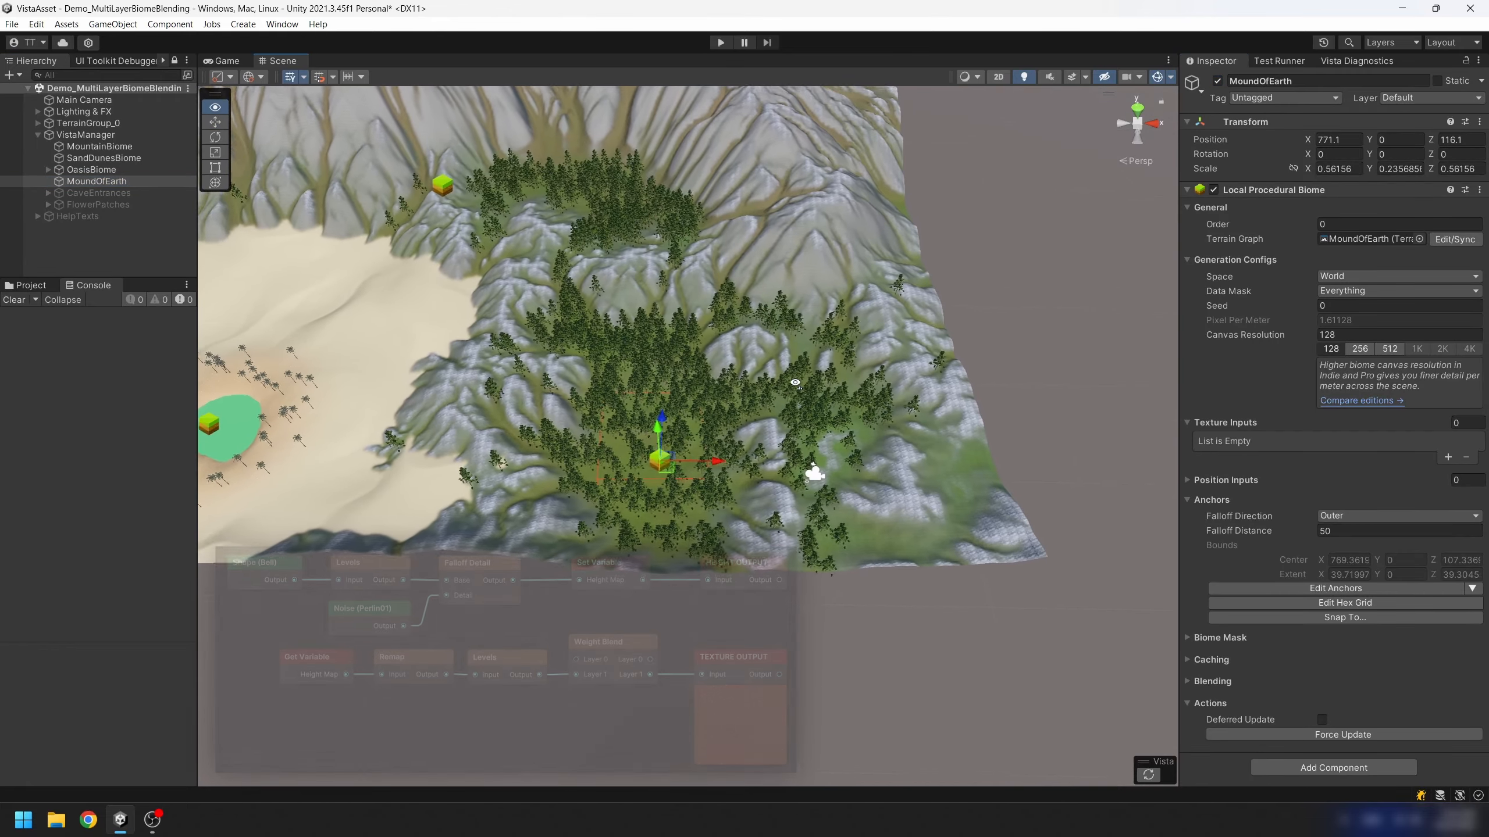
key("w")
right_click_drag(795, 382, 779, 410)
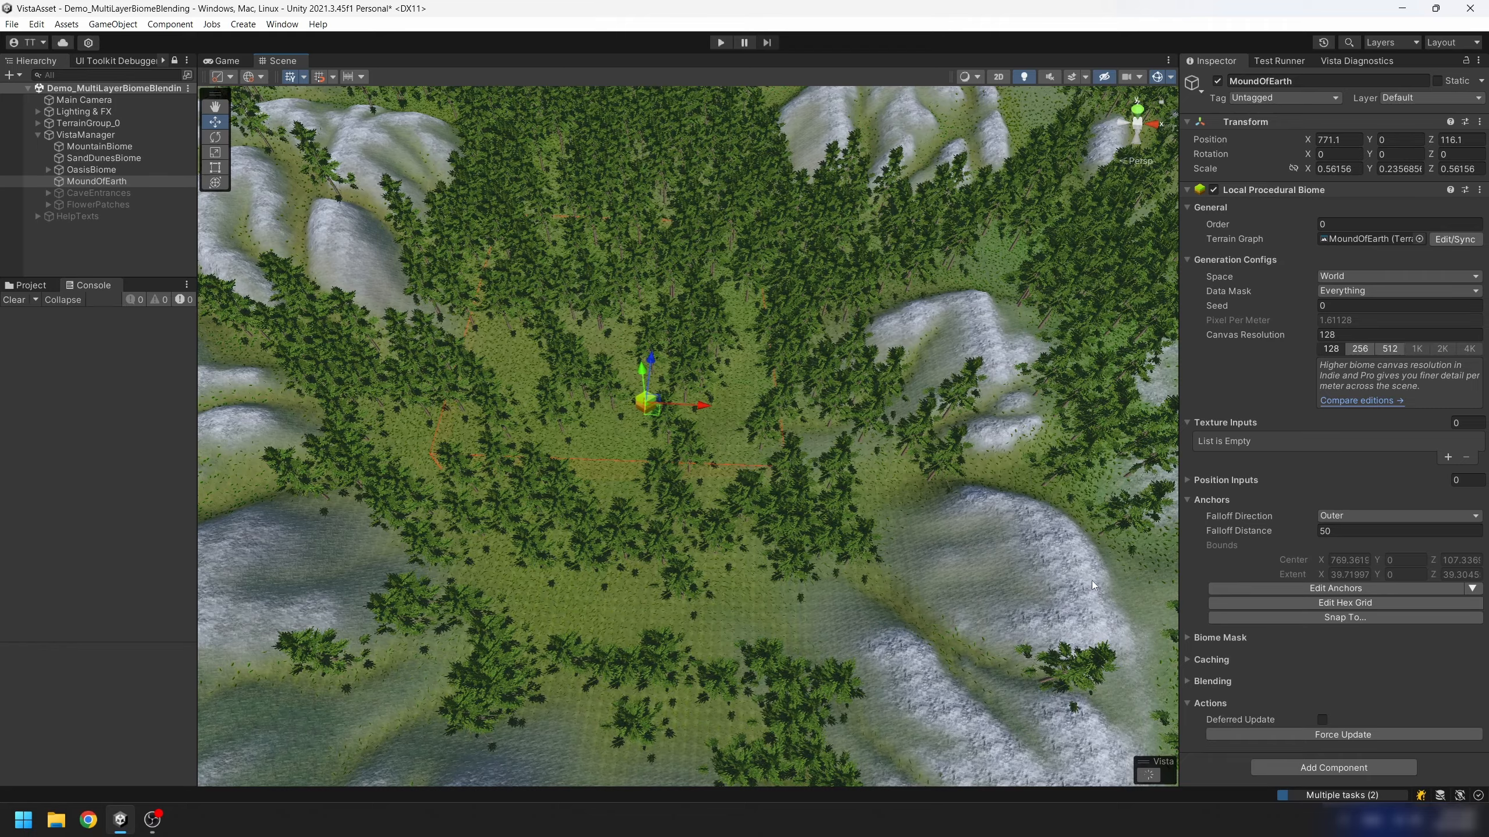
Review MoundOfEarth's height map blend options, keeping Raise, and examine the mound against the surrounding forest and mountains.
left_click(1212, 682)
scroll(1289, 674, "down", 2)
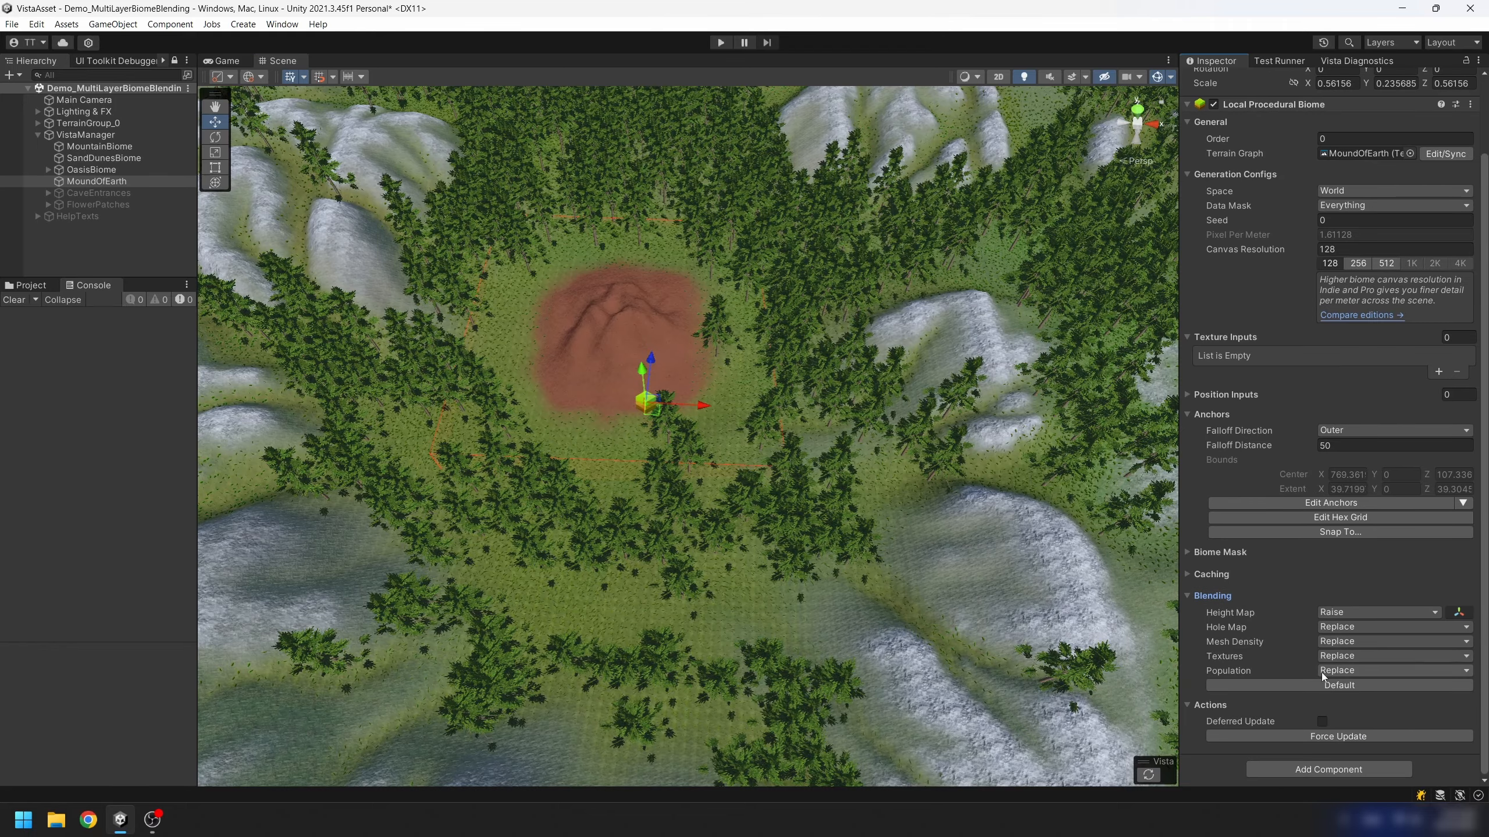
left_click(1358, 616)
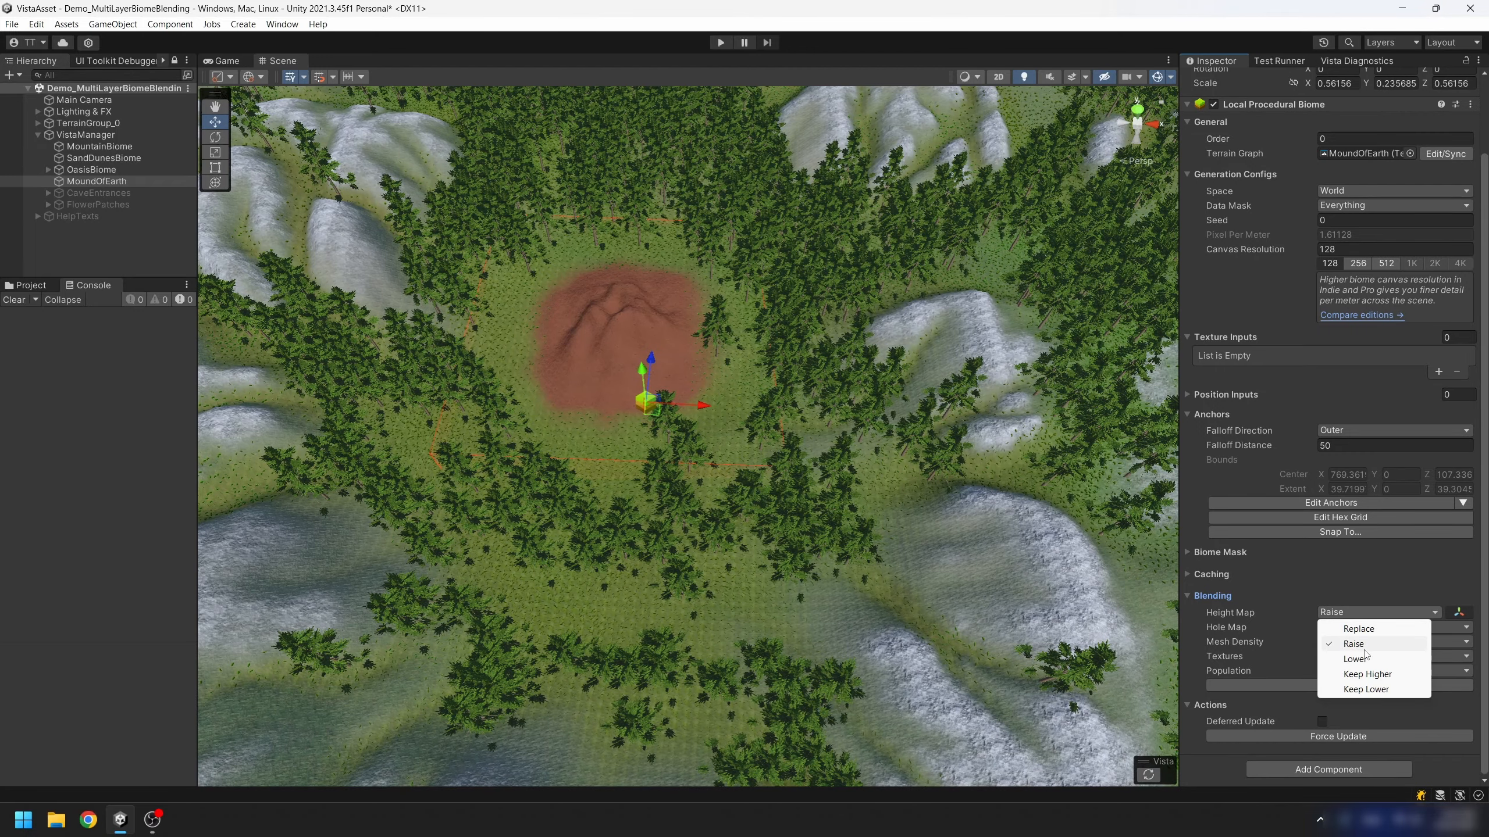
left_click(831, 541)
right_click_drag(831, 541, 761, 421)
key("w")
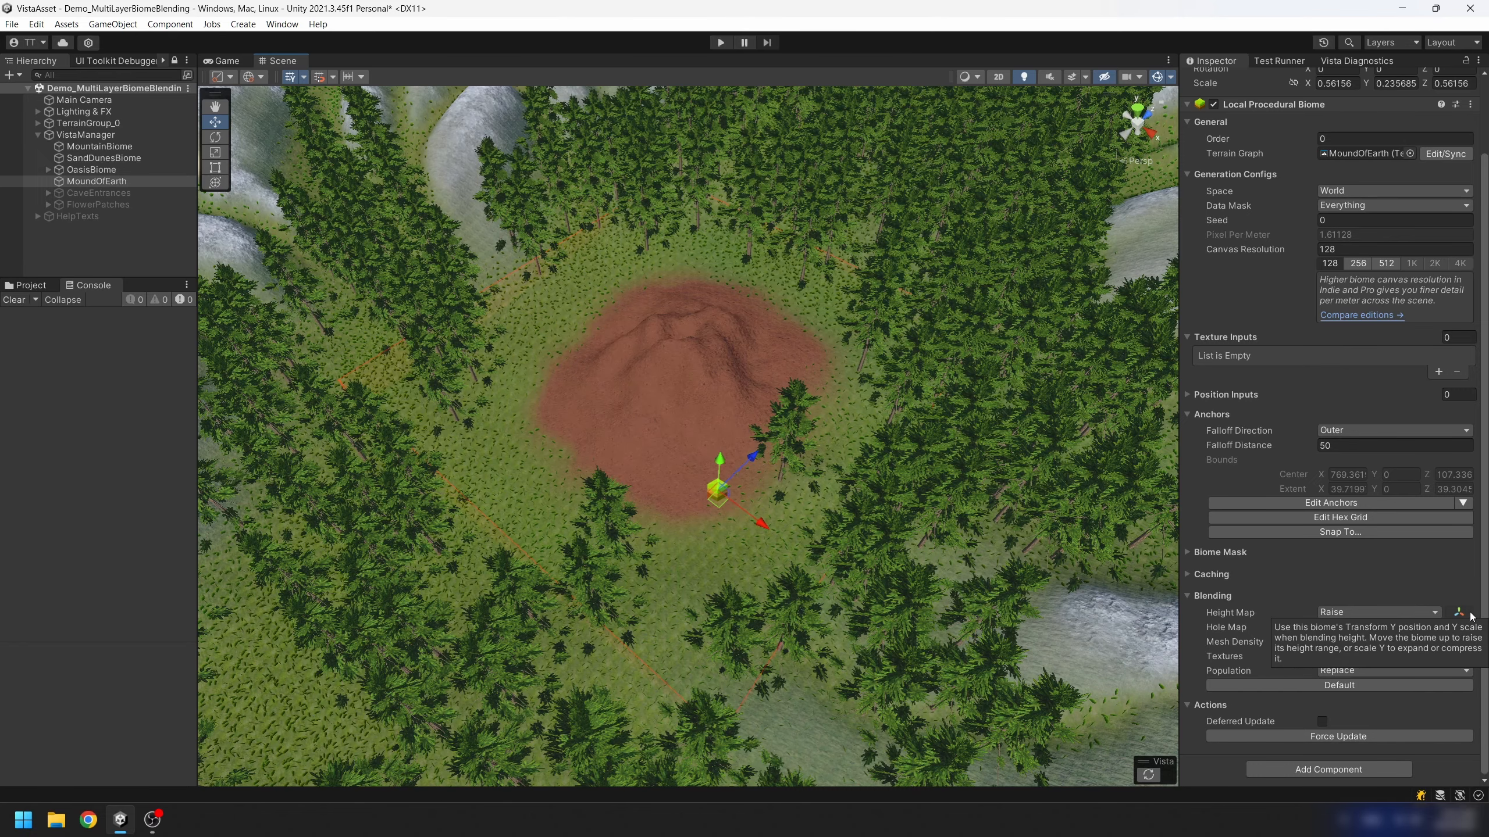
right_click_drag(894, 563, 900, 457)
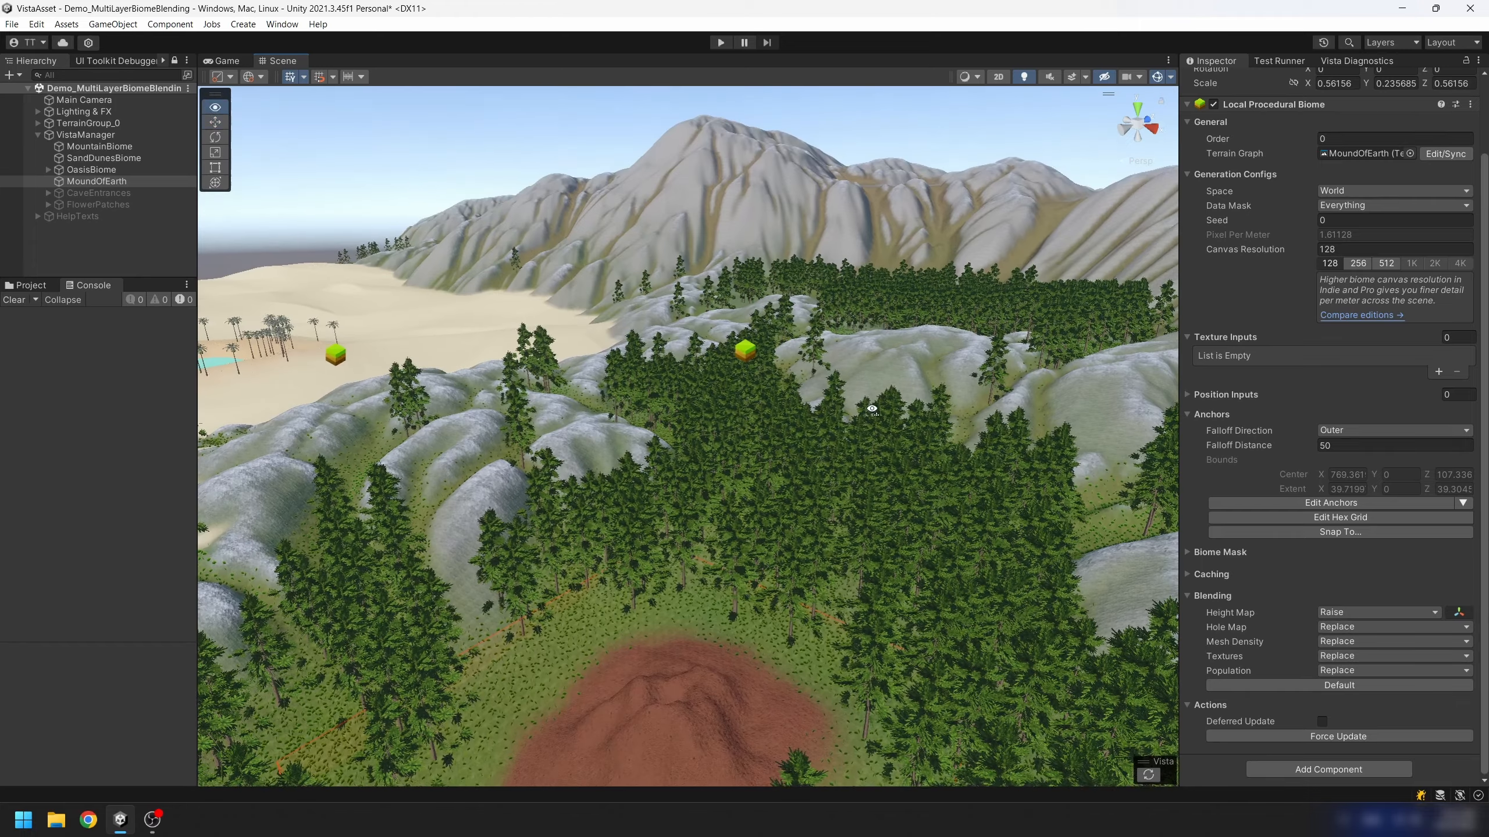
Move MoundOfEarth up to about Y 9.3, regenerate the terrain, and reduce its vertical scale to about 0.213.
middle_click_drag(909, 656, 879, 557)
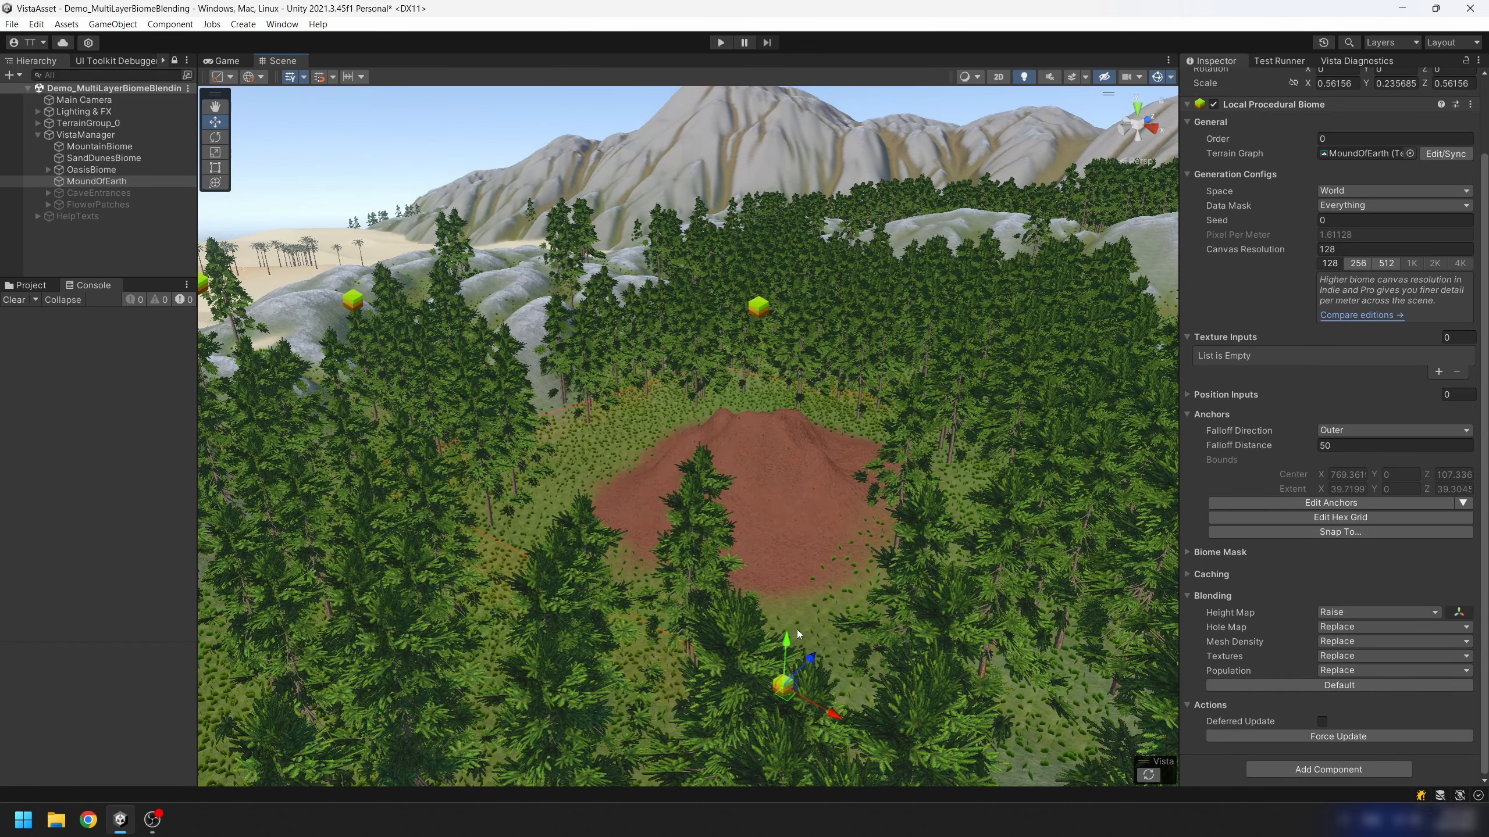
left_click_drag(788, 637, 797, 612)
left_click(1148, 775)
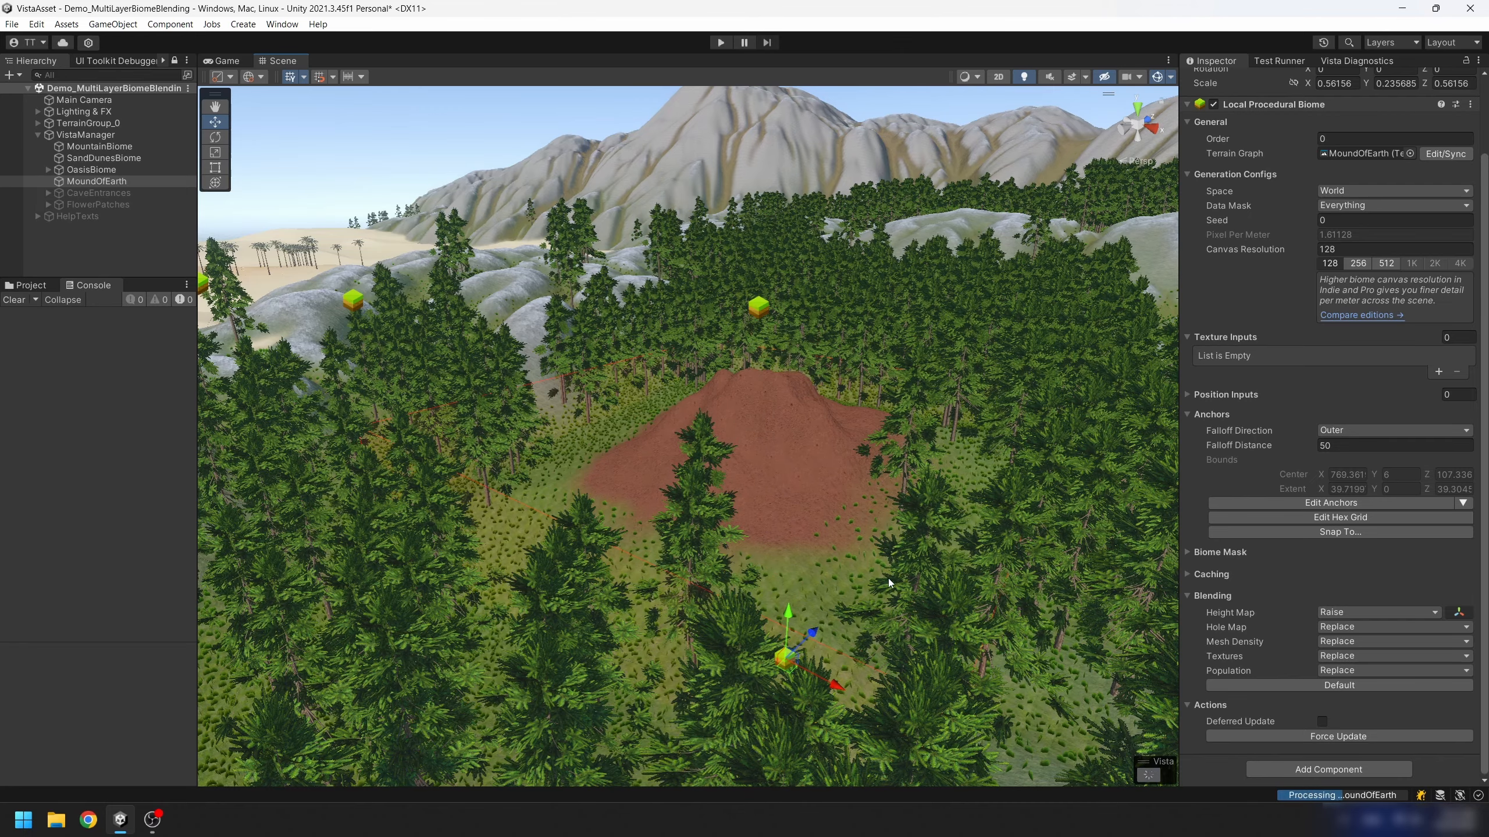
left_click_drag(788, 616, 791, 596)
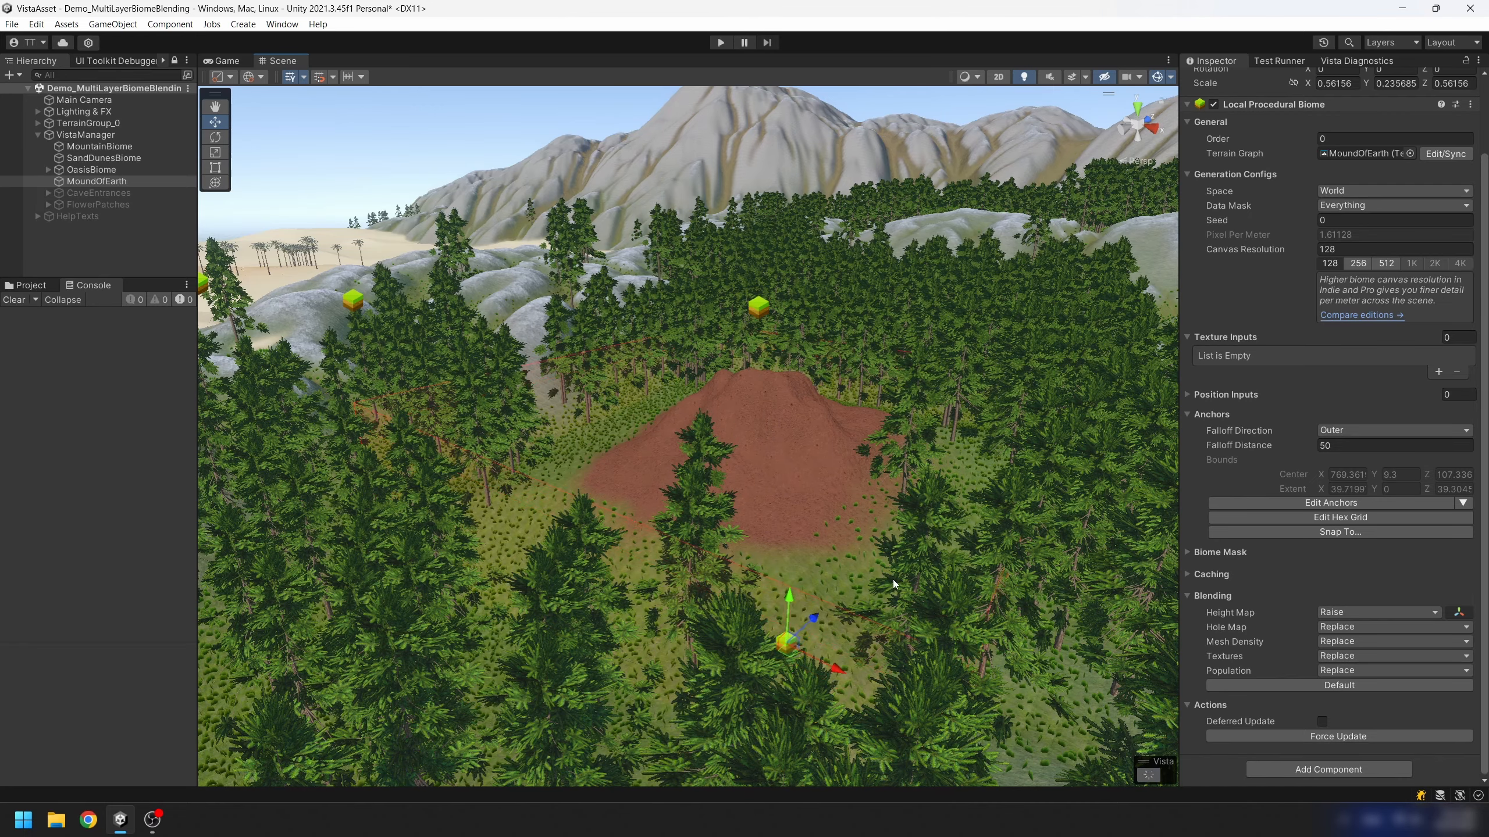
key("r")
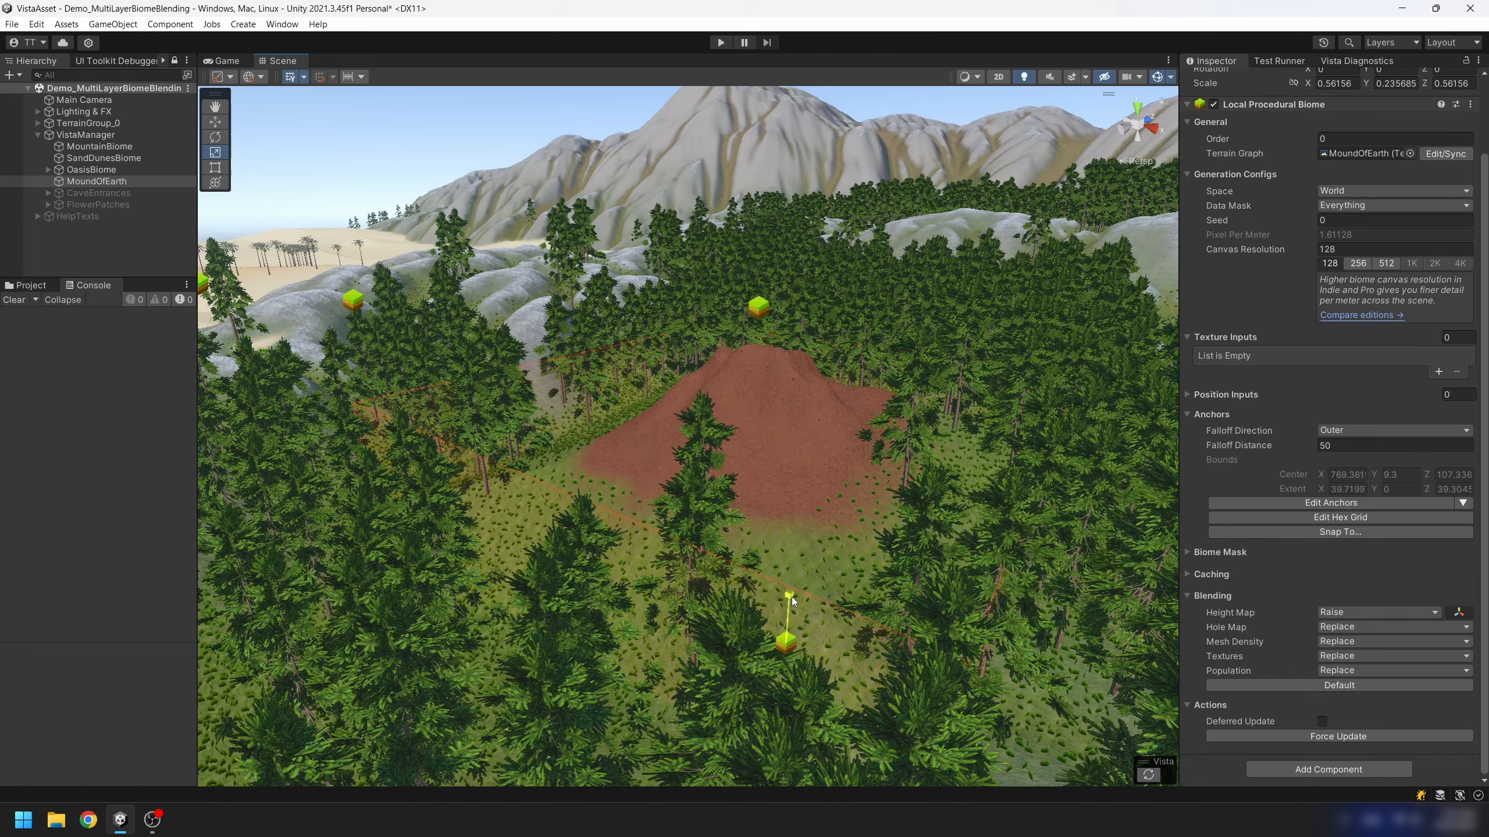
left_click_drag(791, 597, 793, 601)
Switch MoundOfEarth's height map blend to Lower and vary the biome's height from about Y 7 to about 9.8, regenerating the terrain.
left_click(1361, 612)
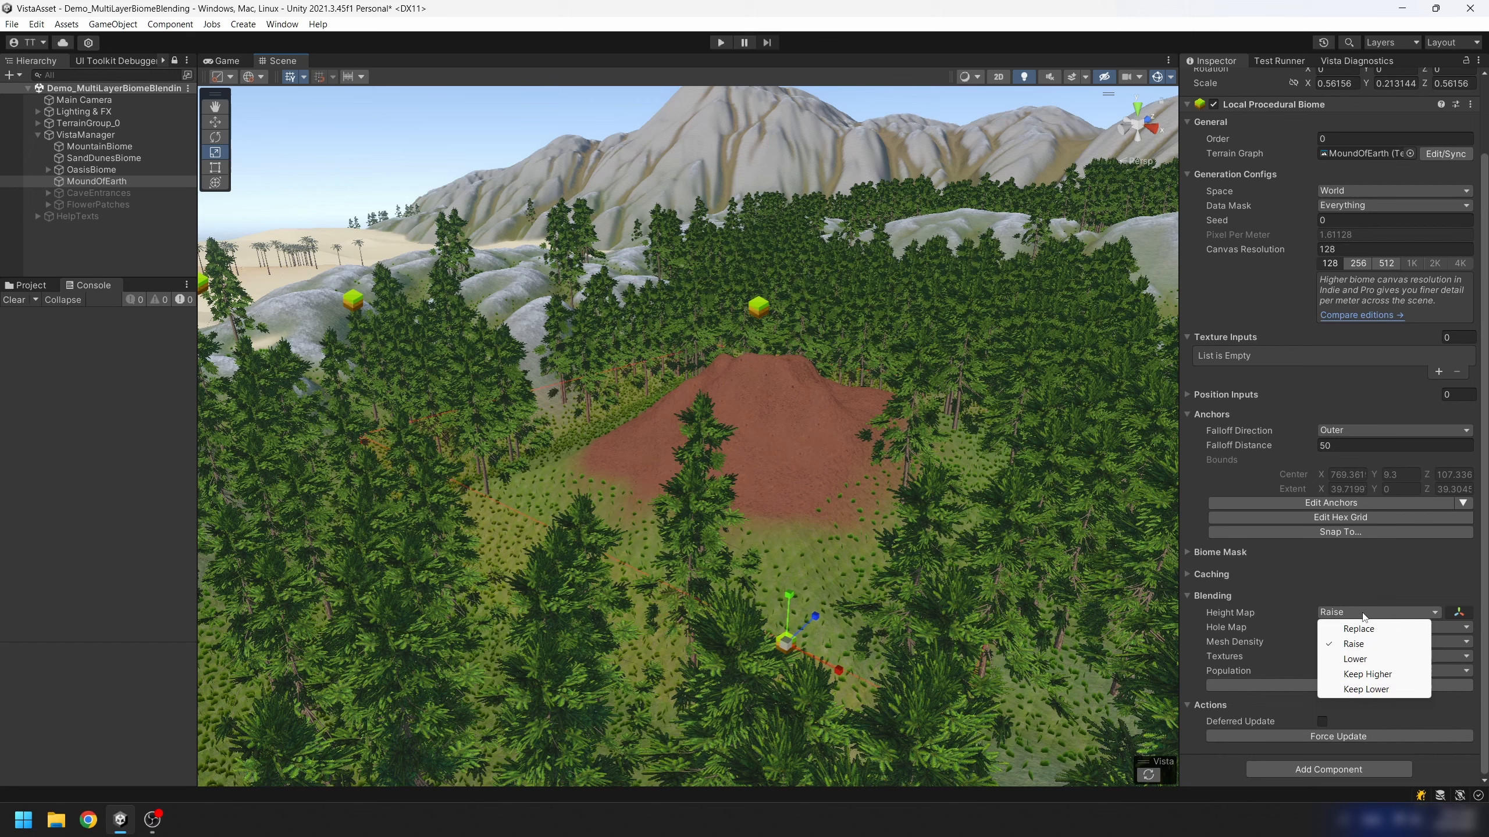
left_click(1355, 660)
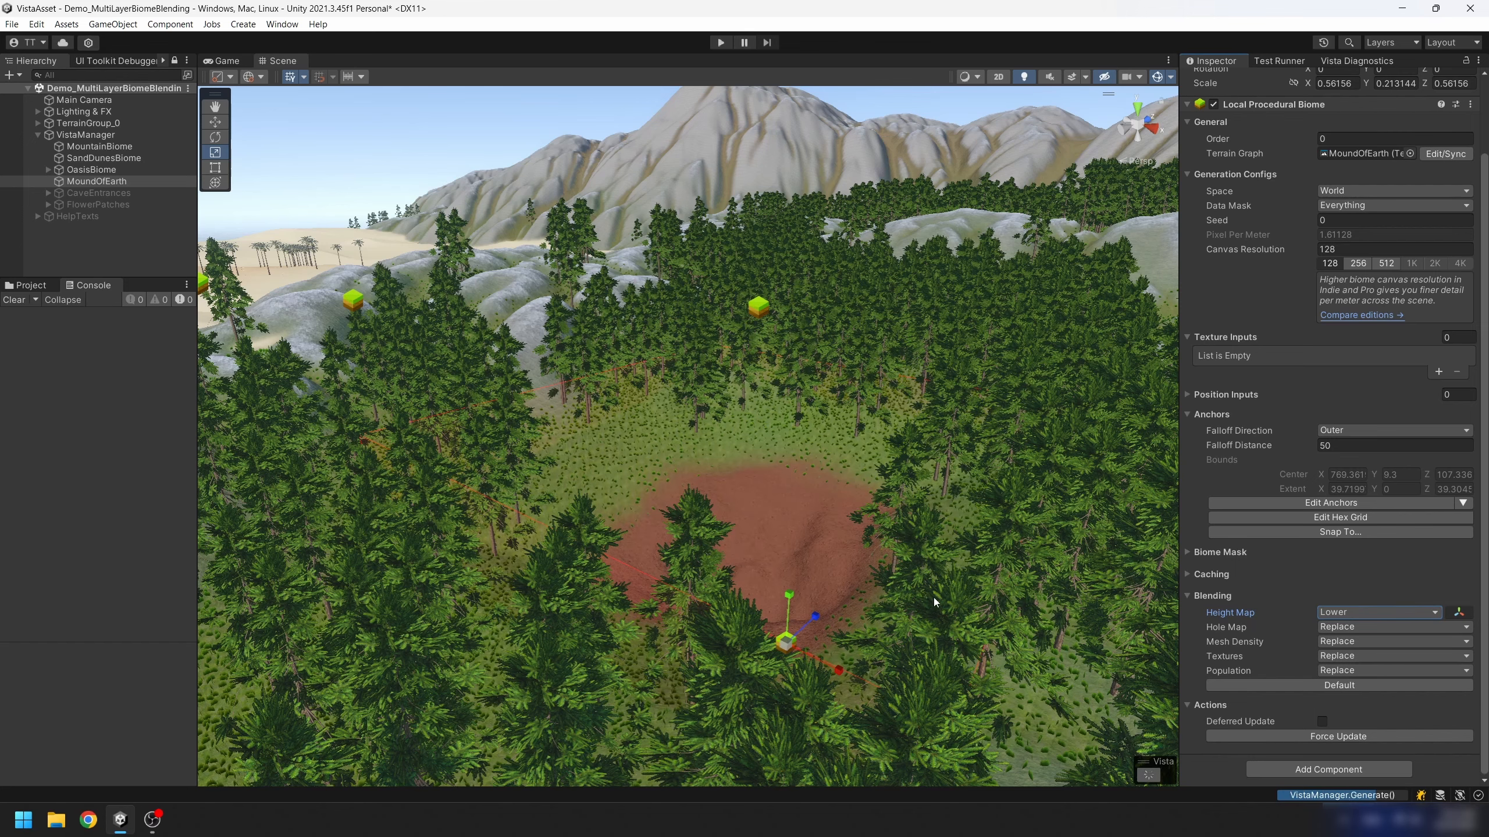
key("w")
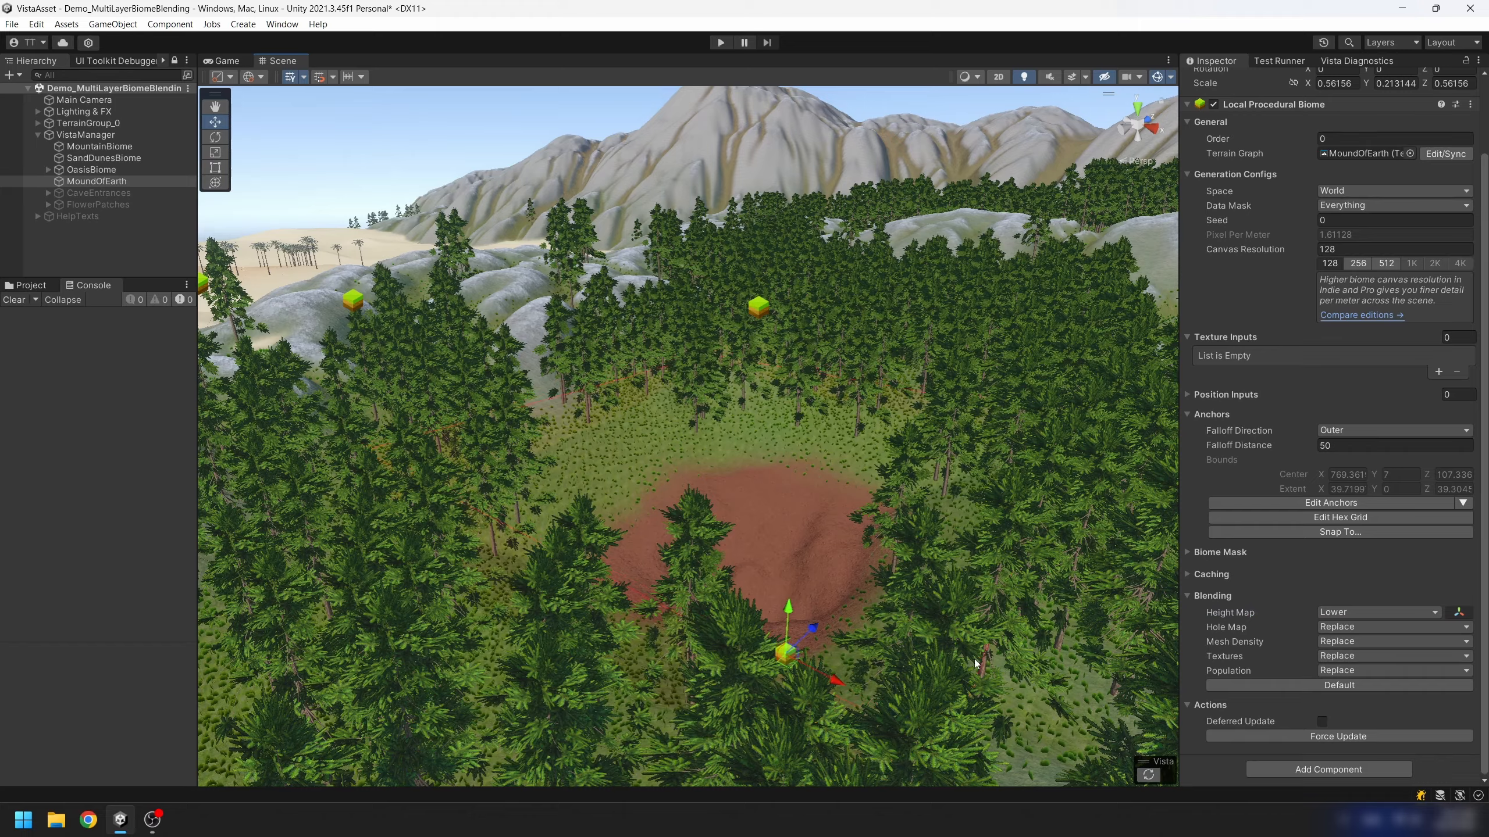
left_click(1149, 775)
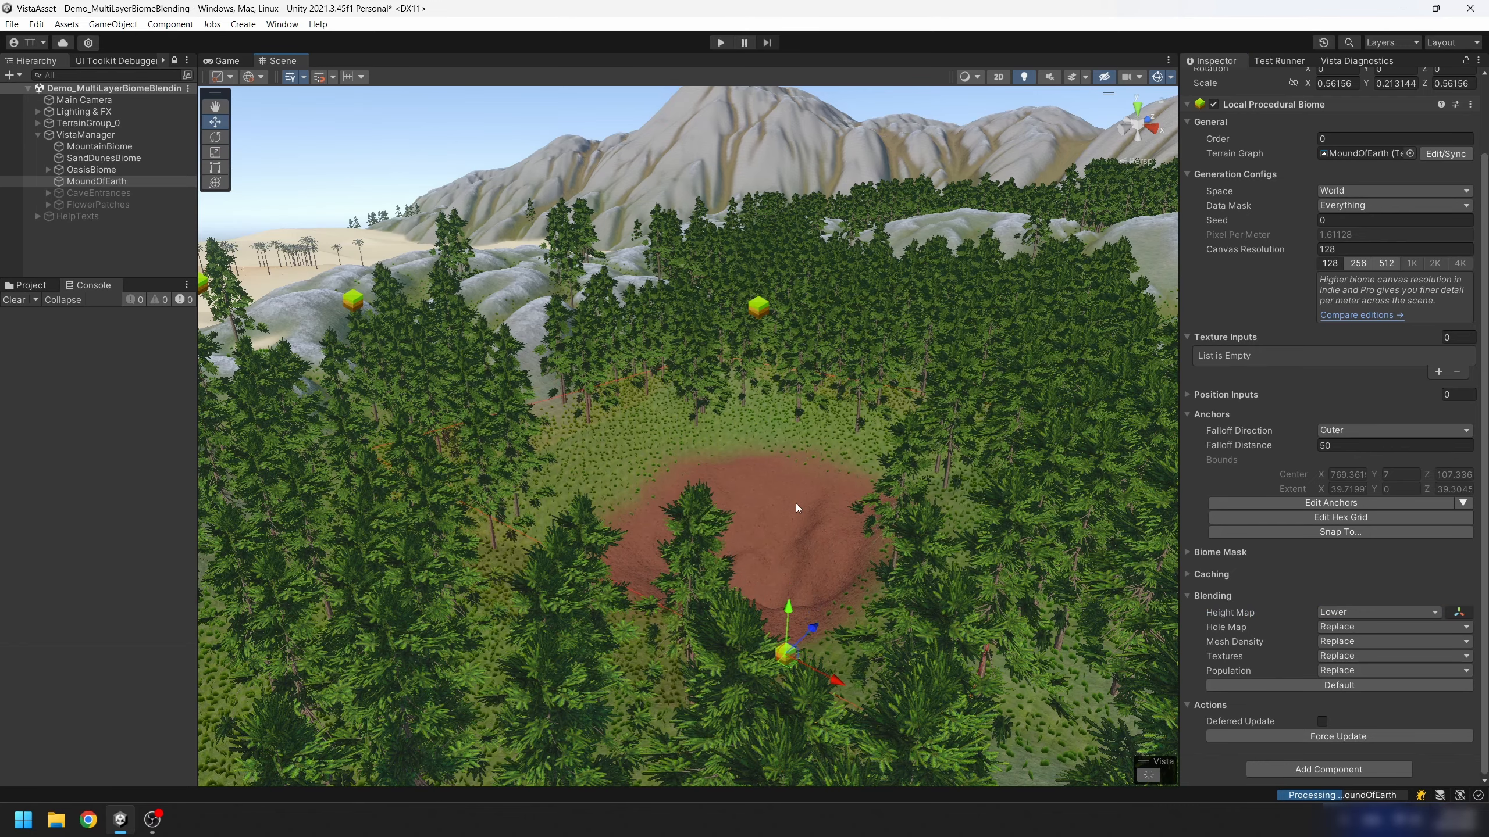
left_click_drag(795, 503, 1060, 613, "alt")
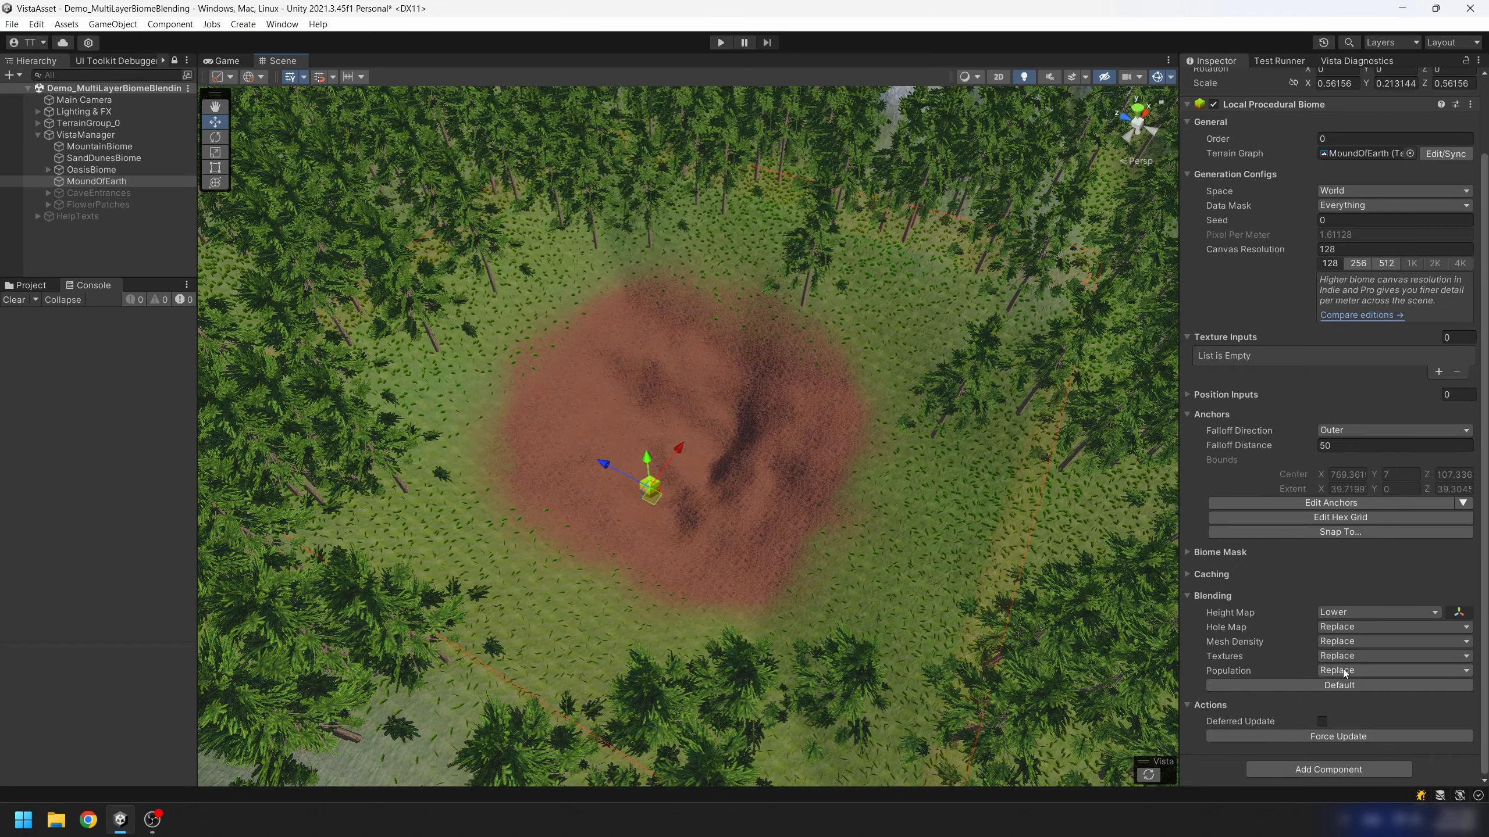
scroll(833, 529, "down", 5)
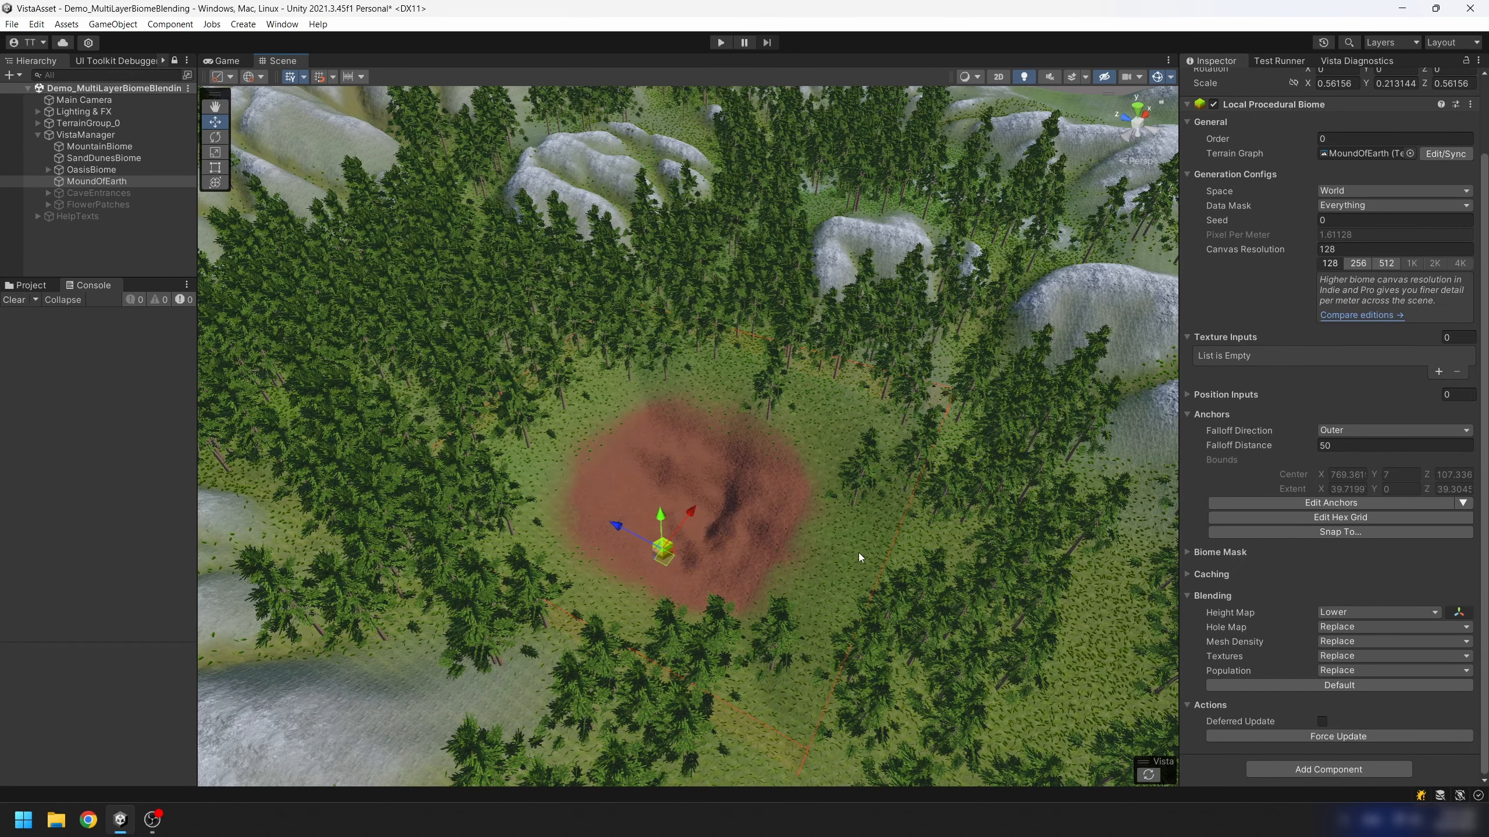
left_click_drag(661, 518, 660, 508)
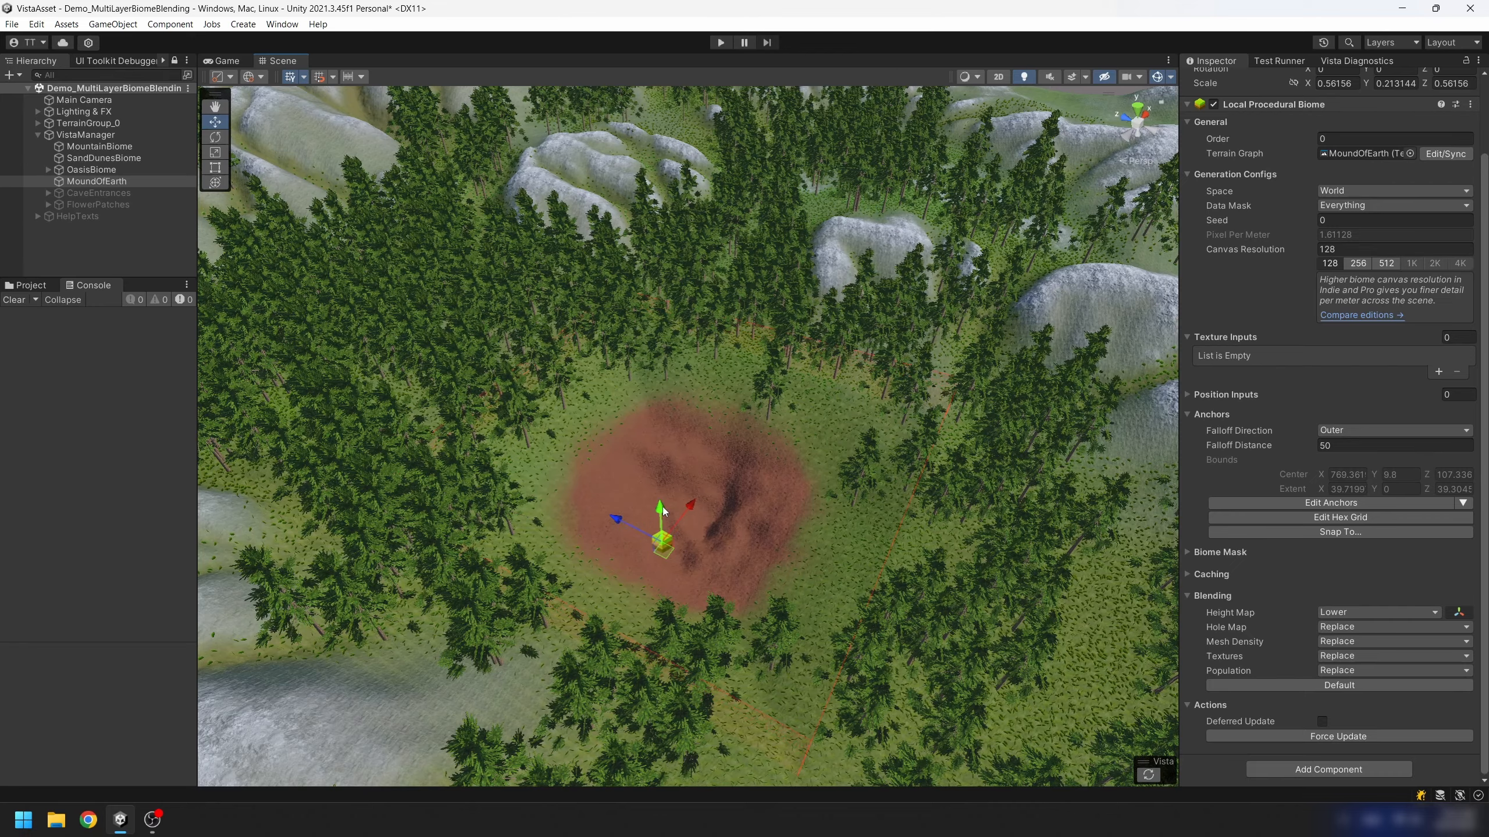
Set MoundOfEarth's population blend to Coexist and its height map blend back to Raise, and examine the forested mound.
left_click(1369, 673)
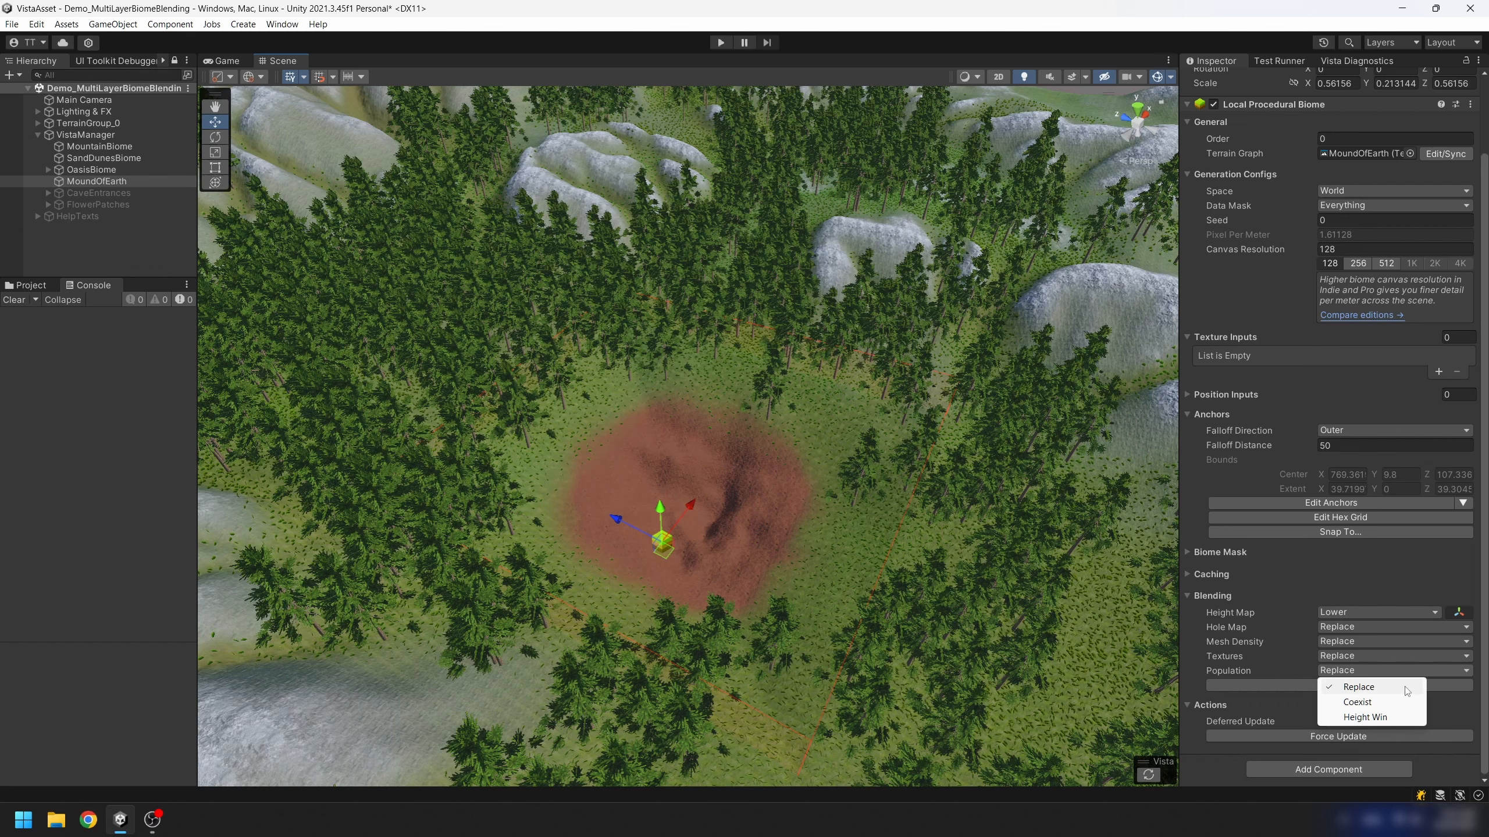
left_click(1356, 701)
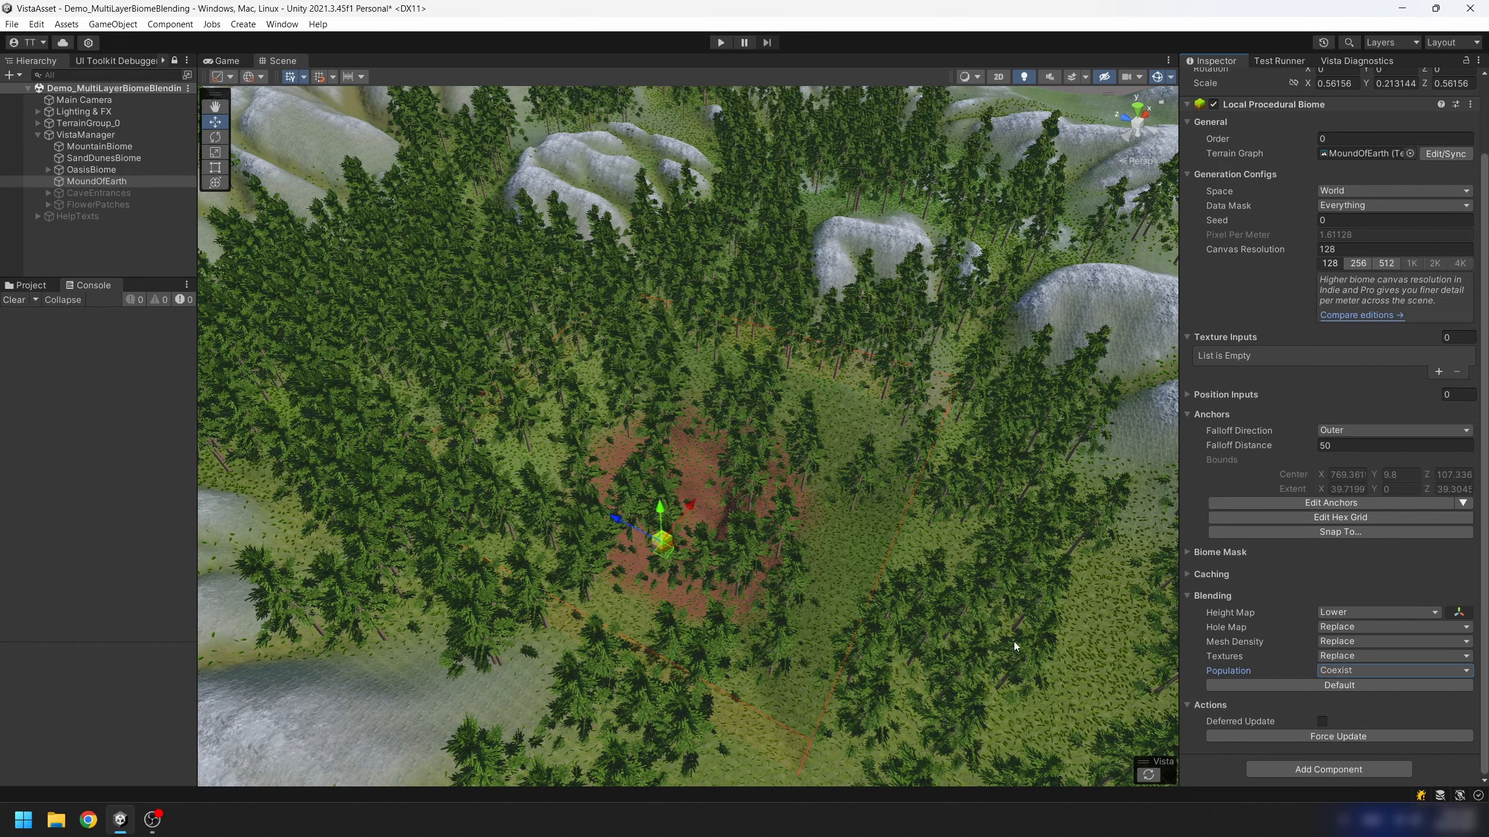
left_click_drag(1039, 636, 964, 553, "alt")
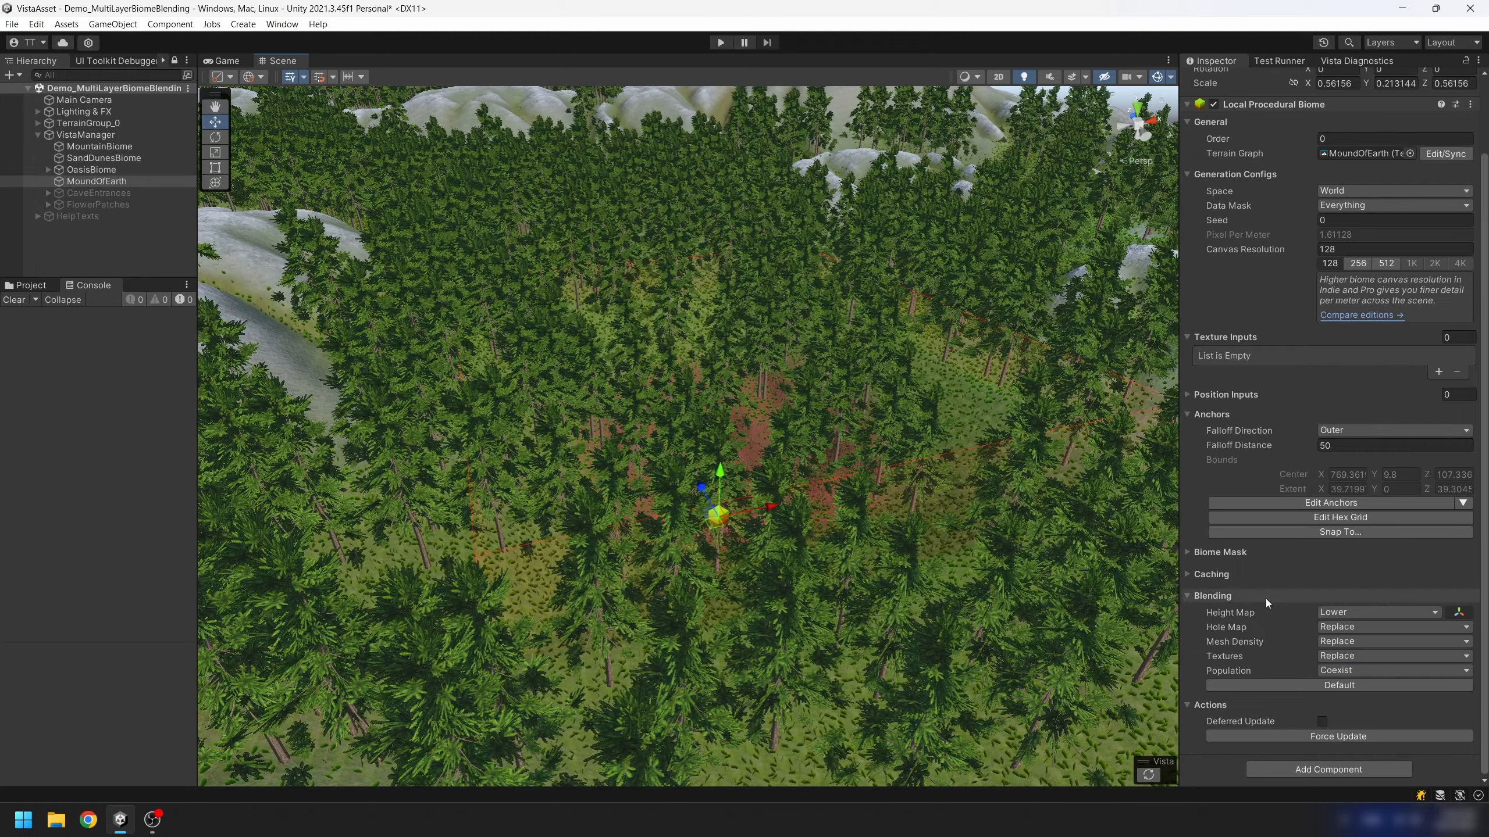
left_click(1354, 613)
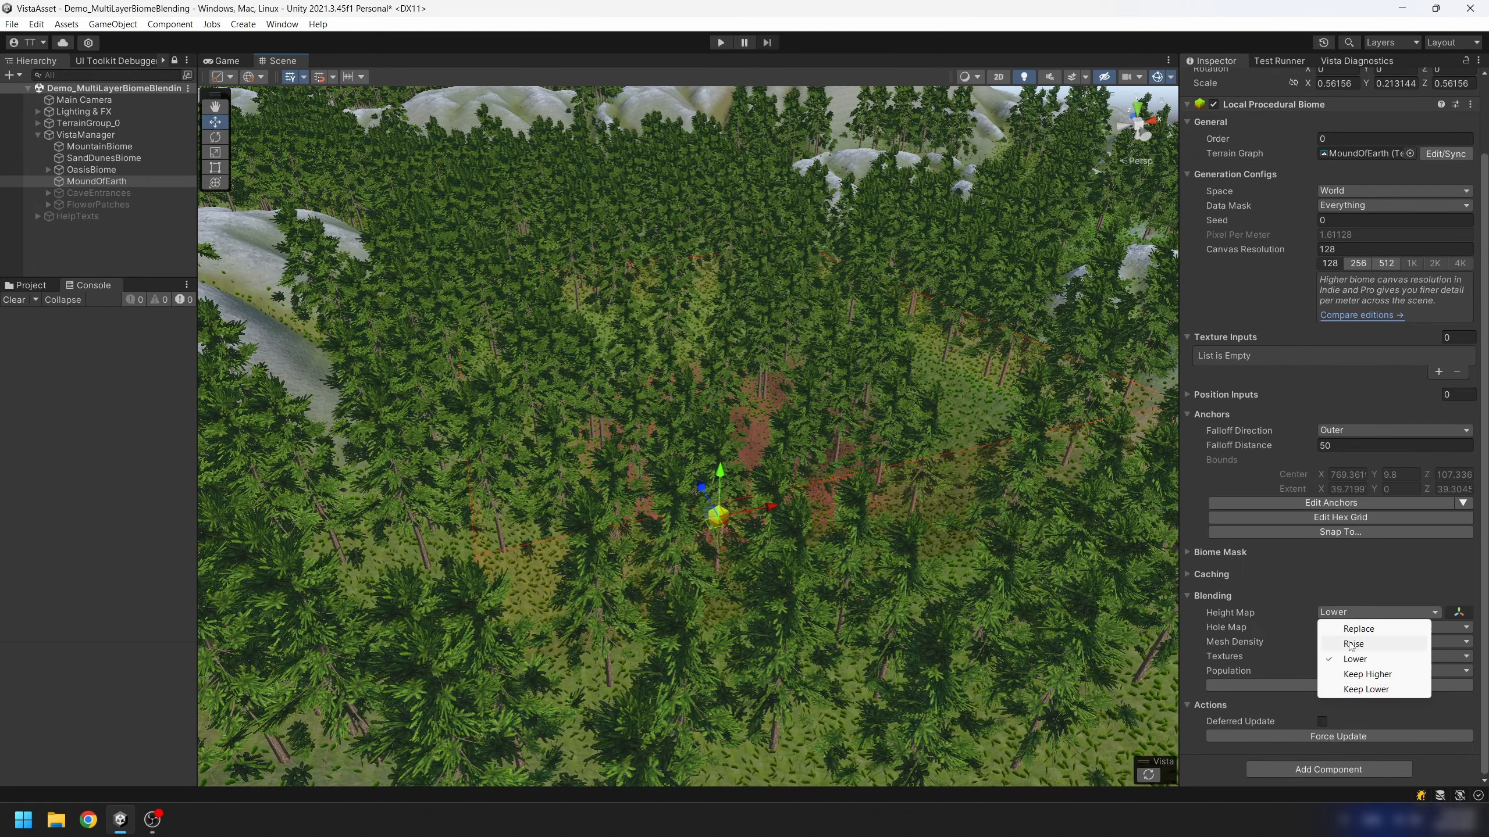
left_click(1348, 645)
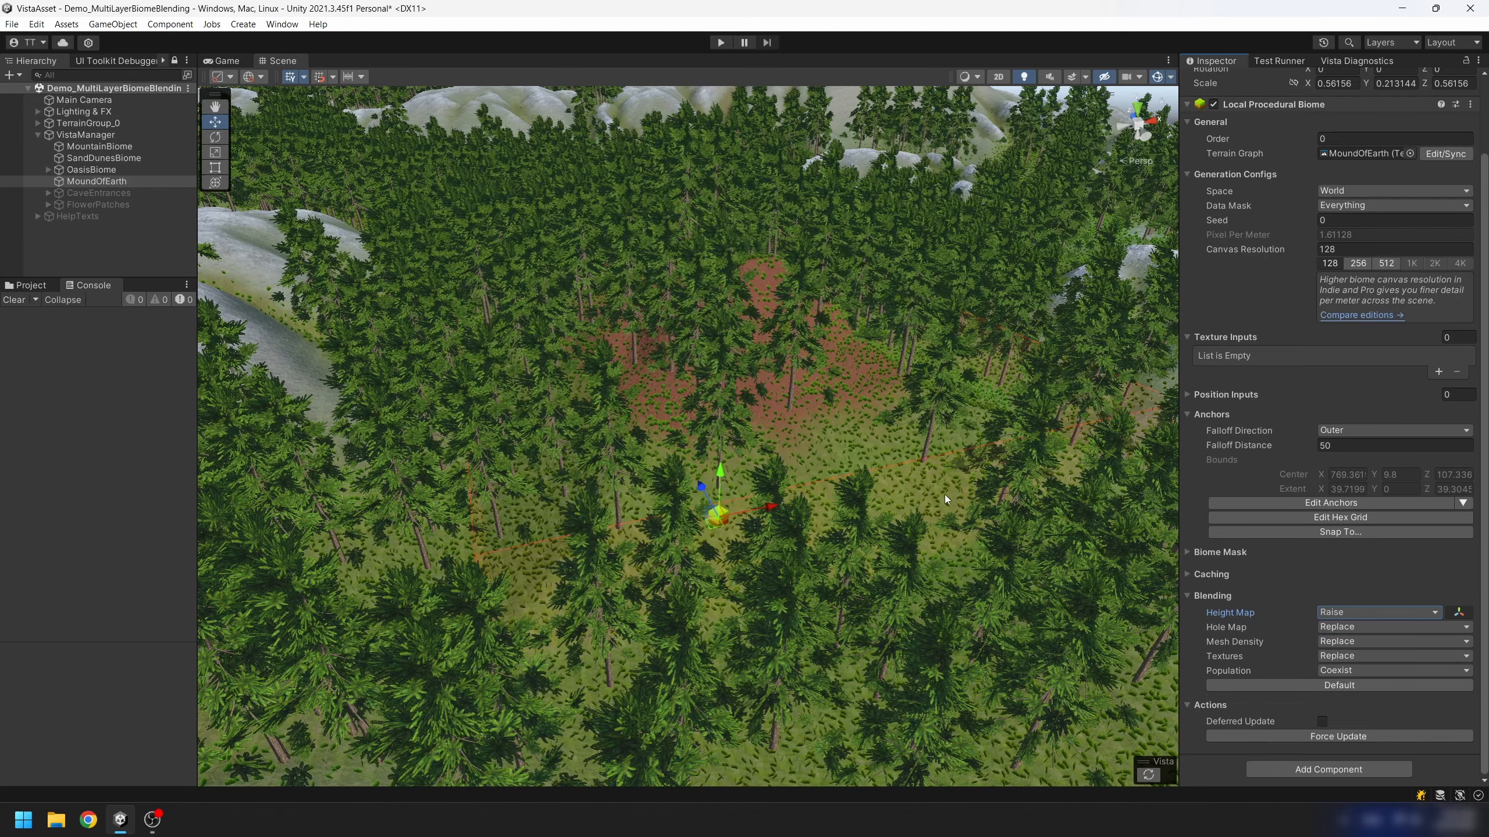
left_click_drag(944, 495, 914, 340, "alt")
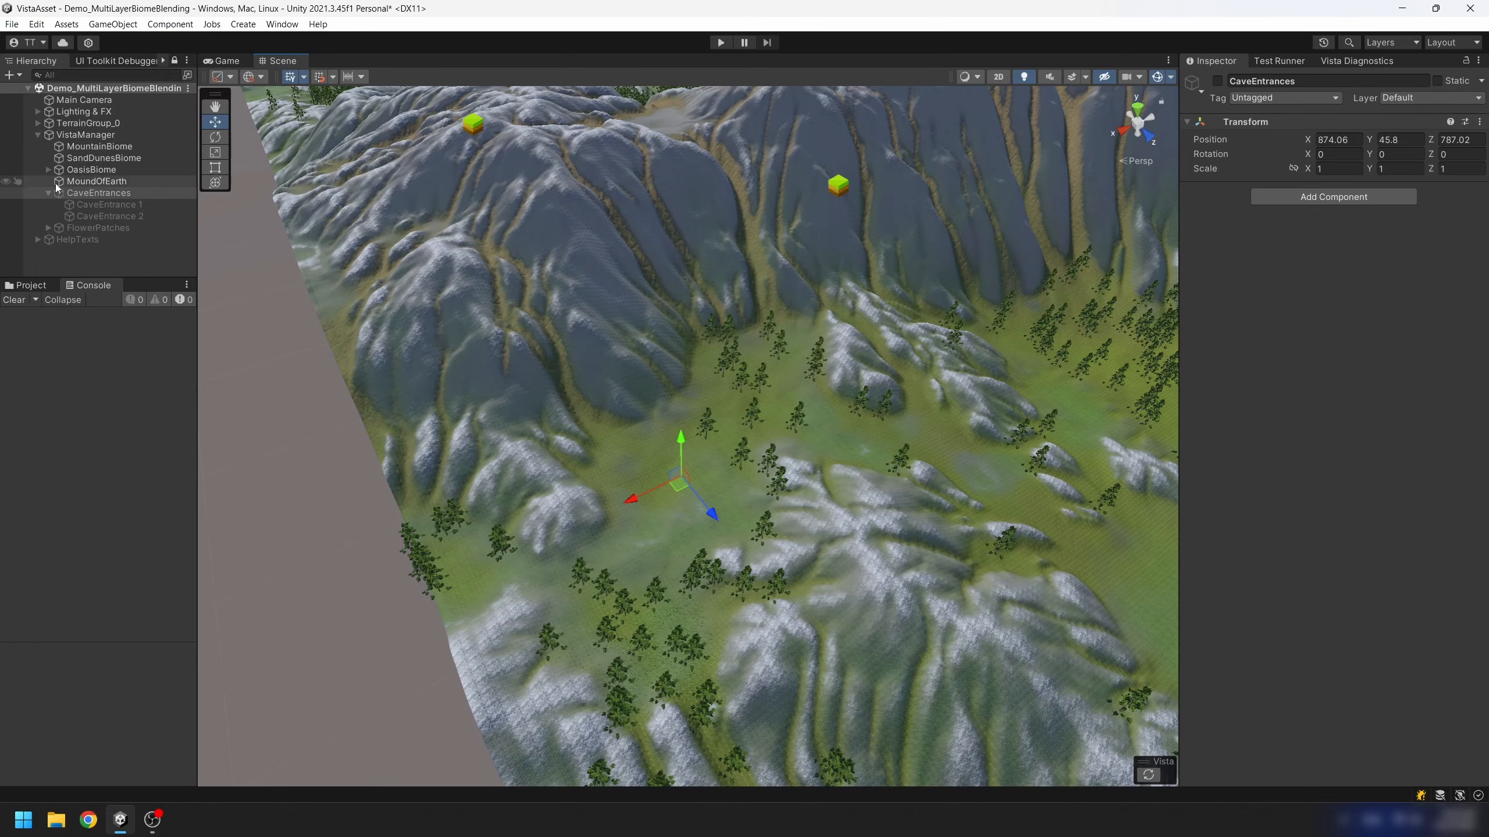
Activate the CaveEntrances group and regenerate the terrain, viewing both cave holes up close.
left_click(116, 194)
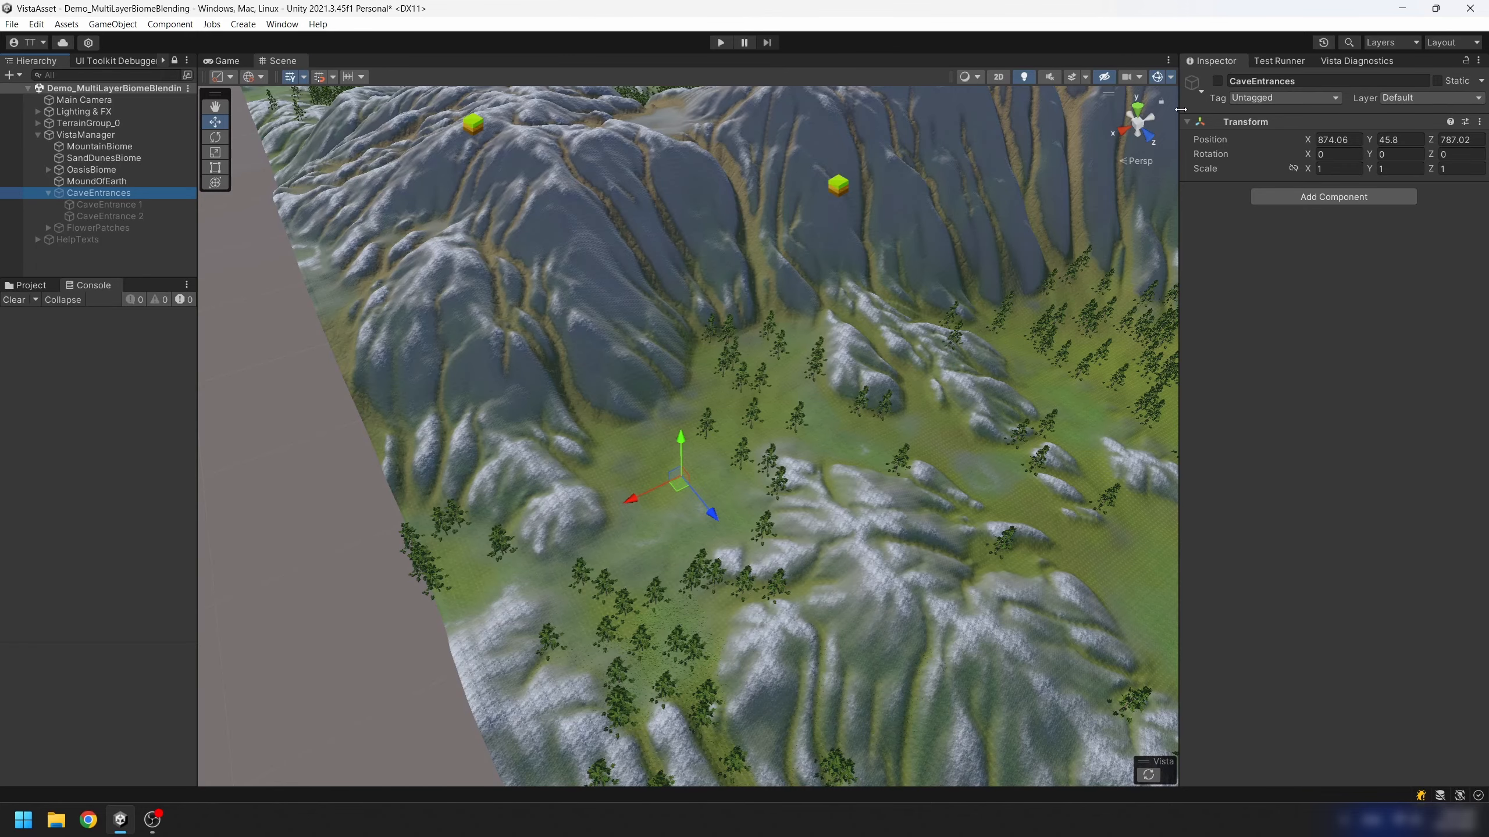
left_click(1224, 81)
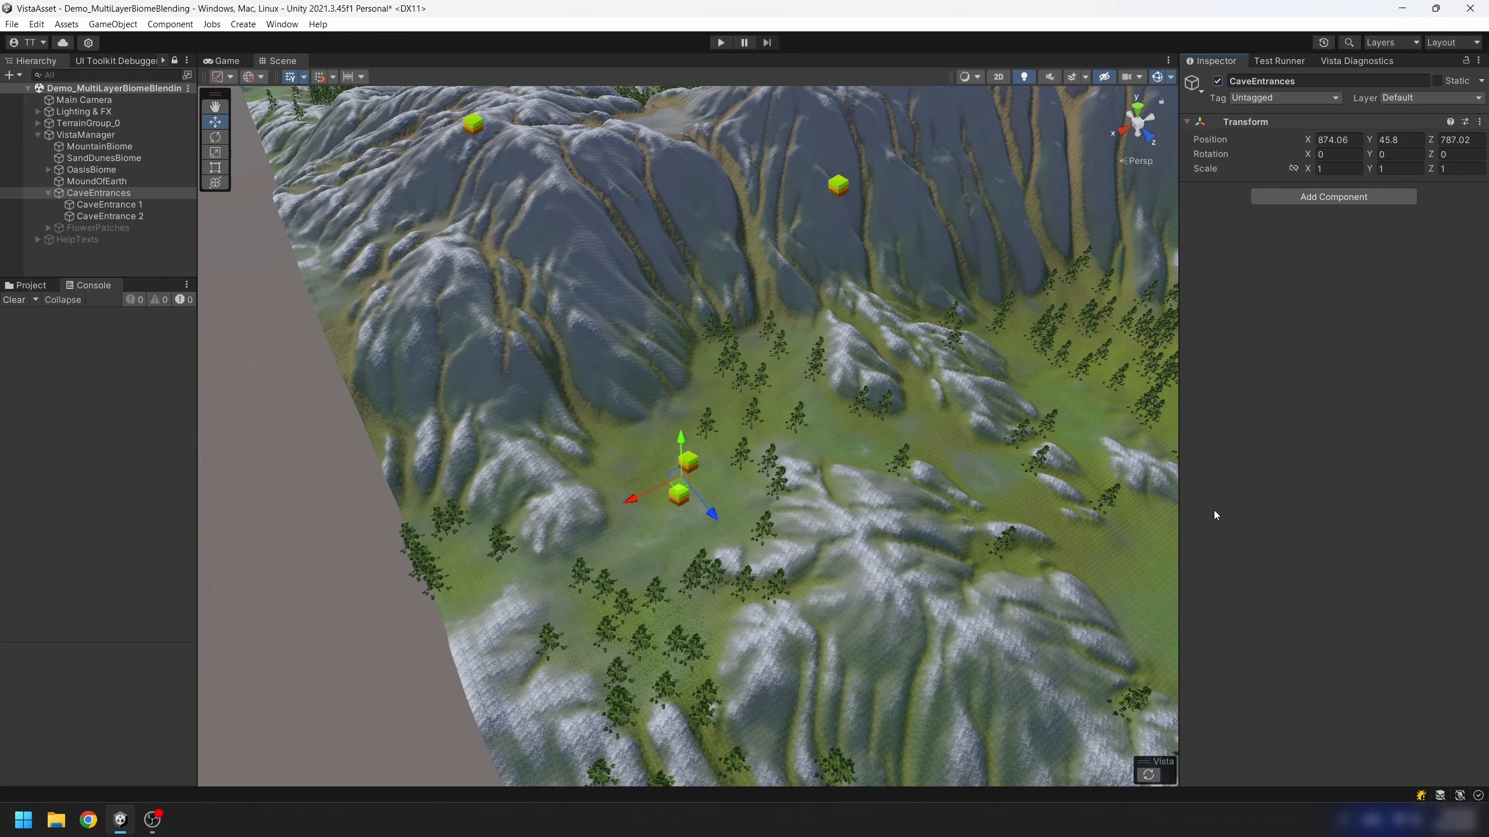
left_click(1150, 778)
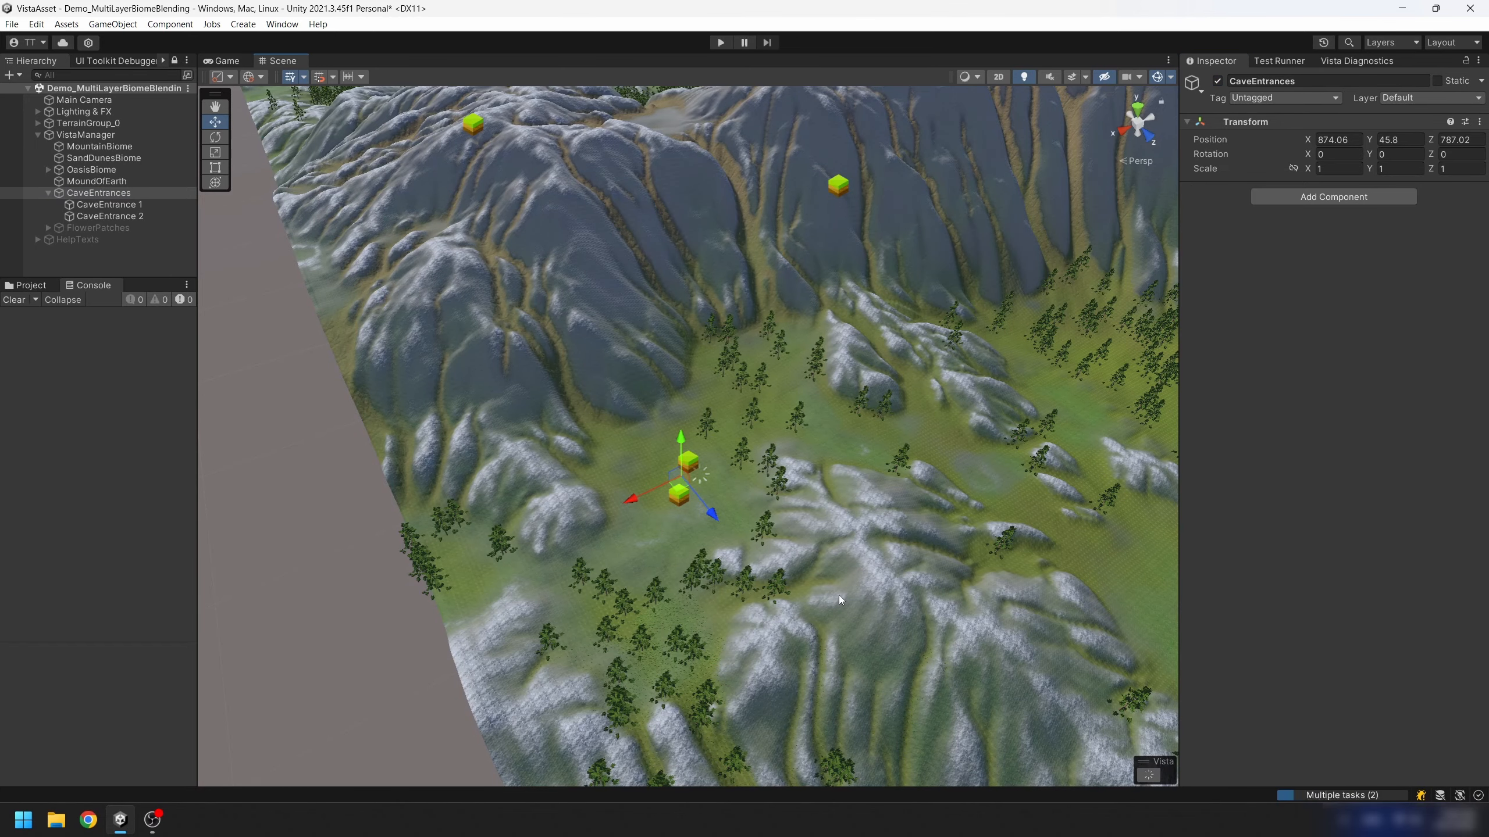
key("w")
right_click_drag(821, 551, 828, 560)
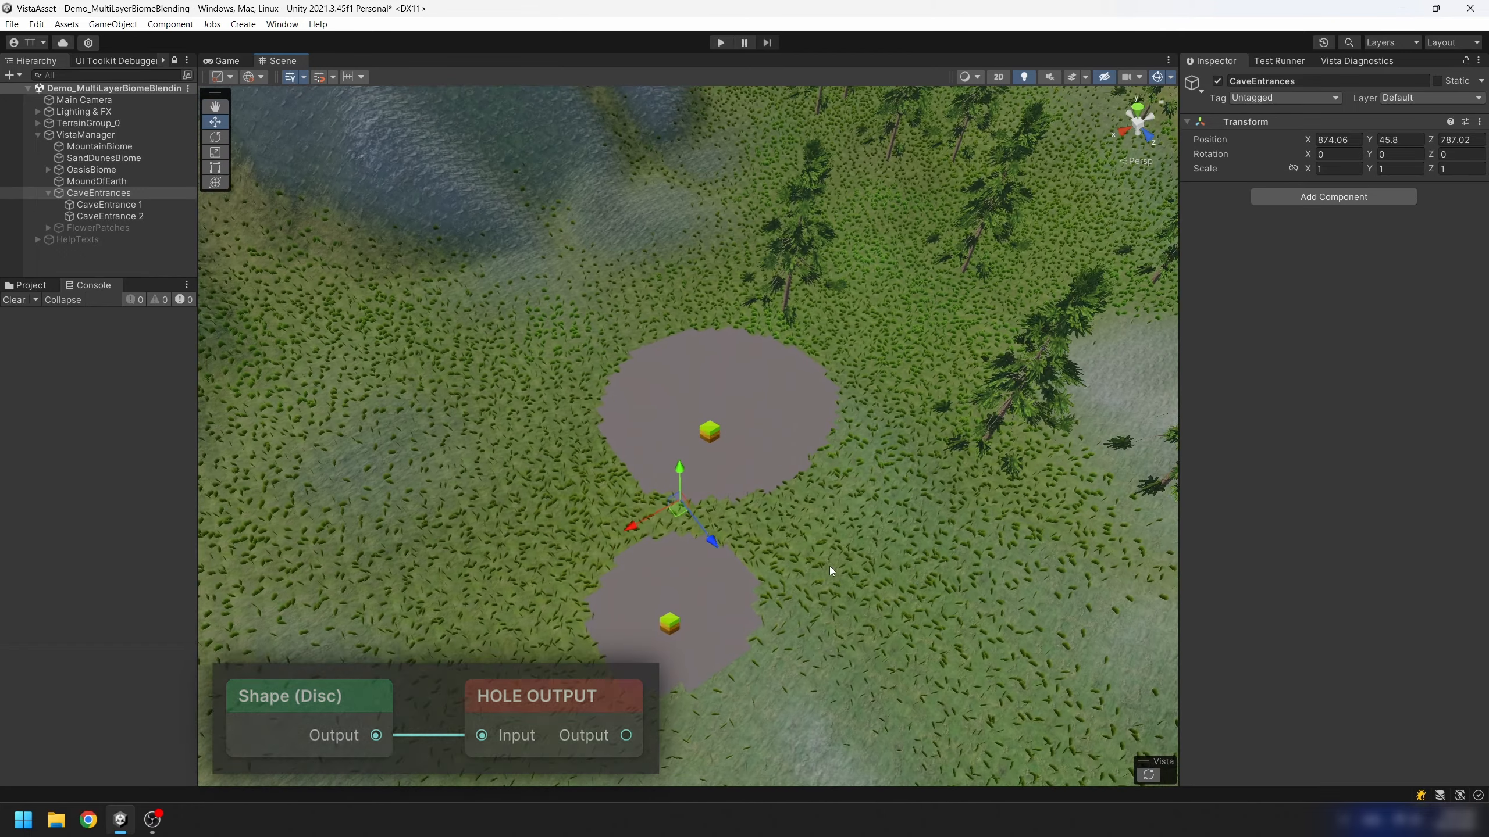
Review the hole map blend options of CaveEntrance 1 and CaveEntrance 2, keeping Max, and examine both holes from above.
left_click(117, 206)
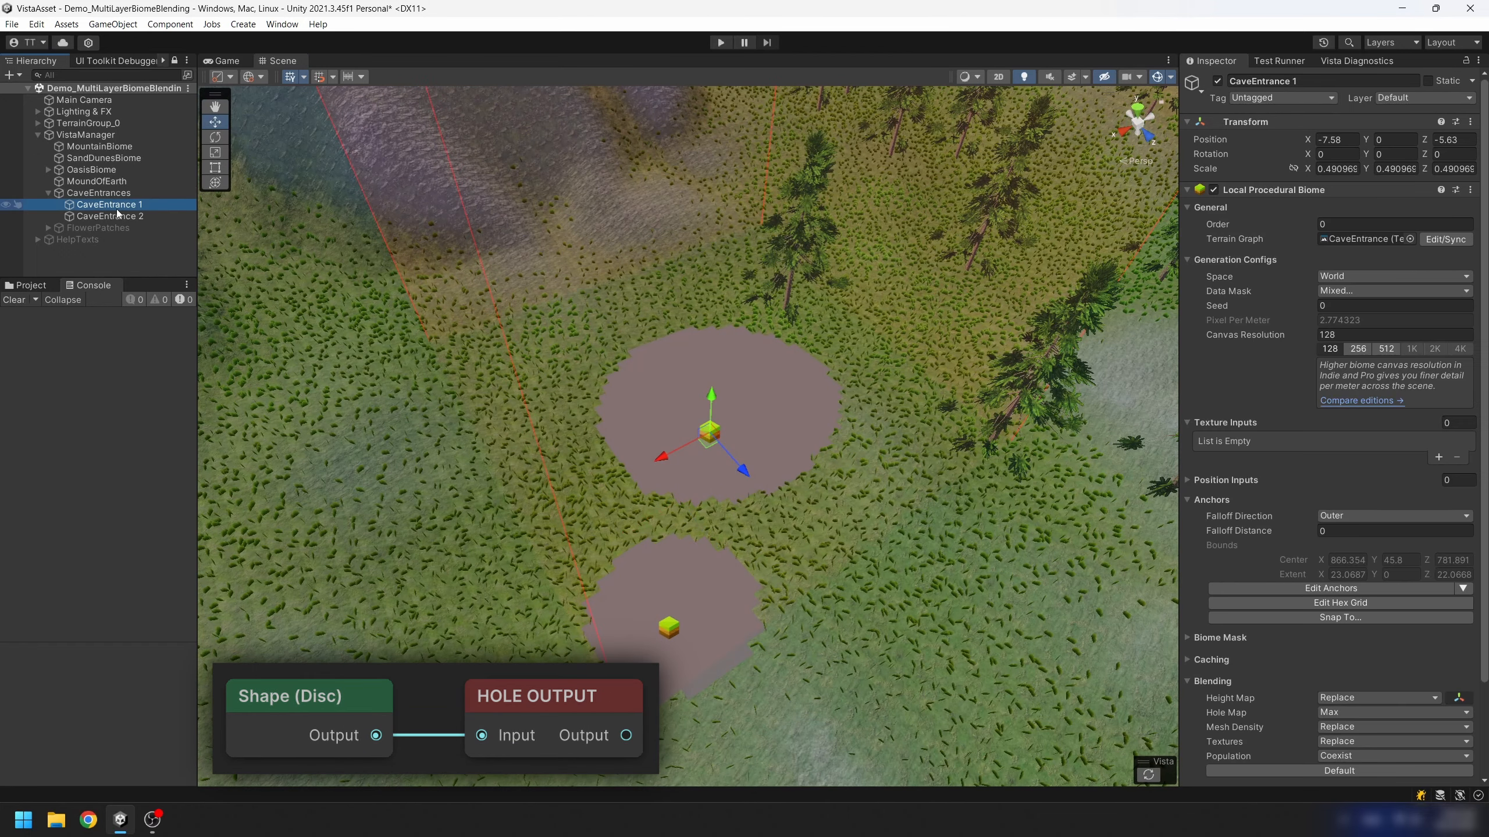
scroll(1370, 691, "down", 3)
left_click(1347, 603)
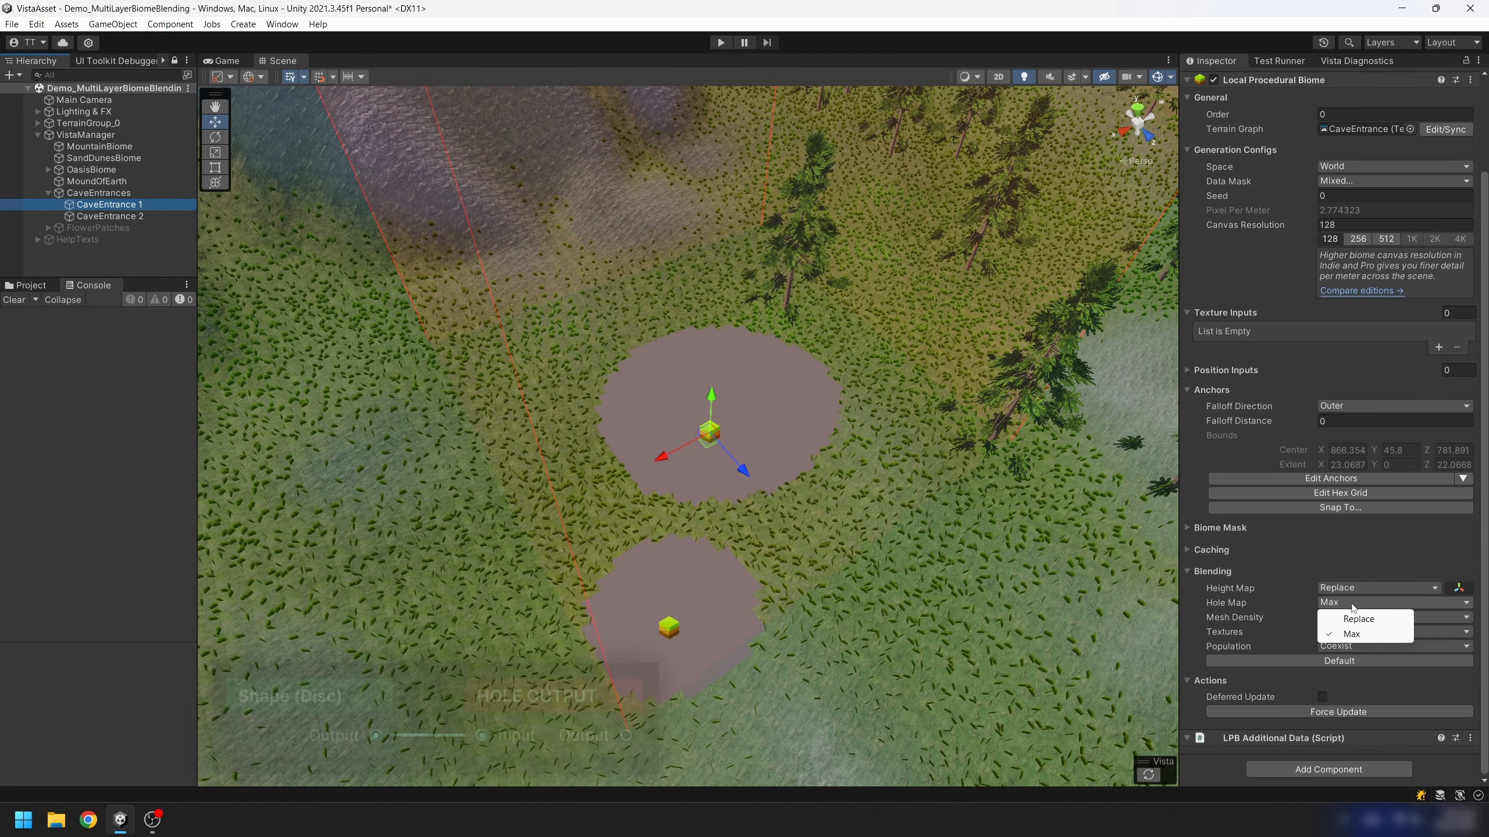
left_click(127, 218)
left_click(1354, 602)
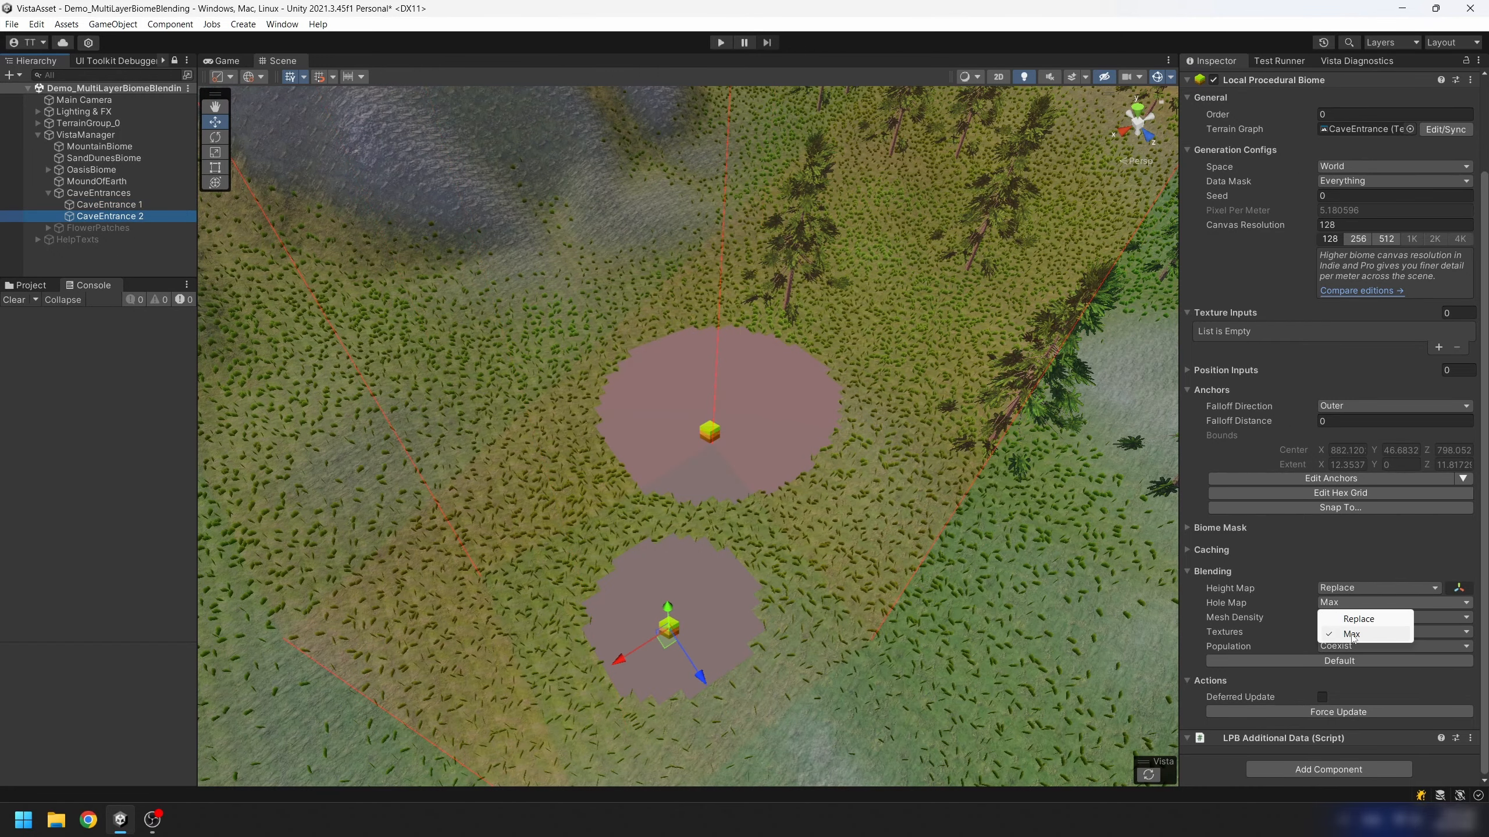
right_click_drag(508, 354, 935, 509)
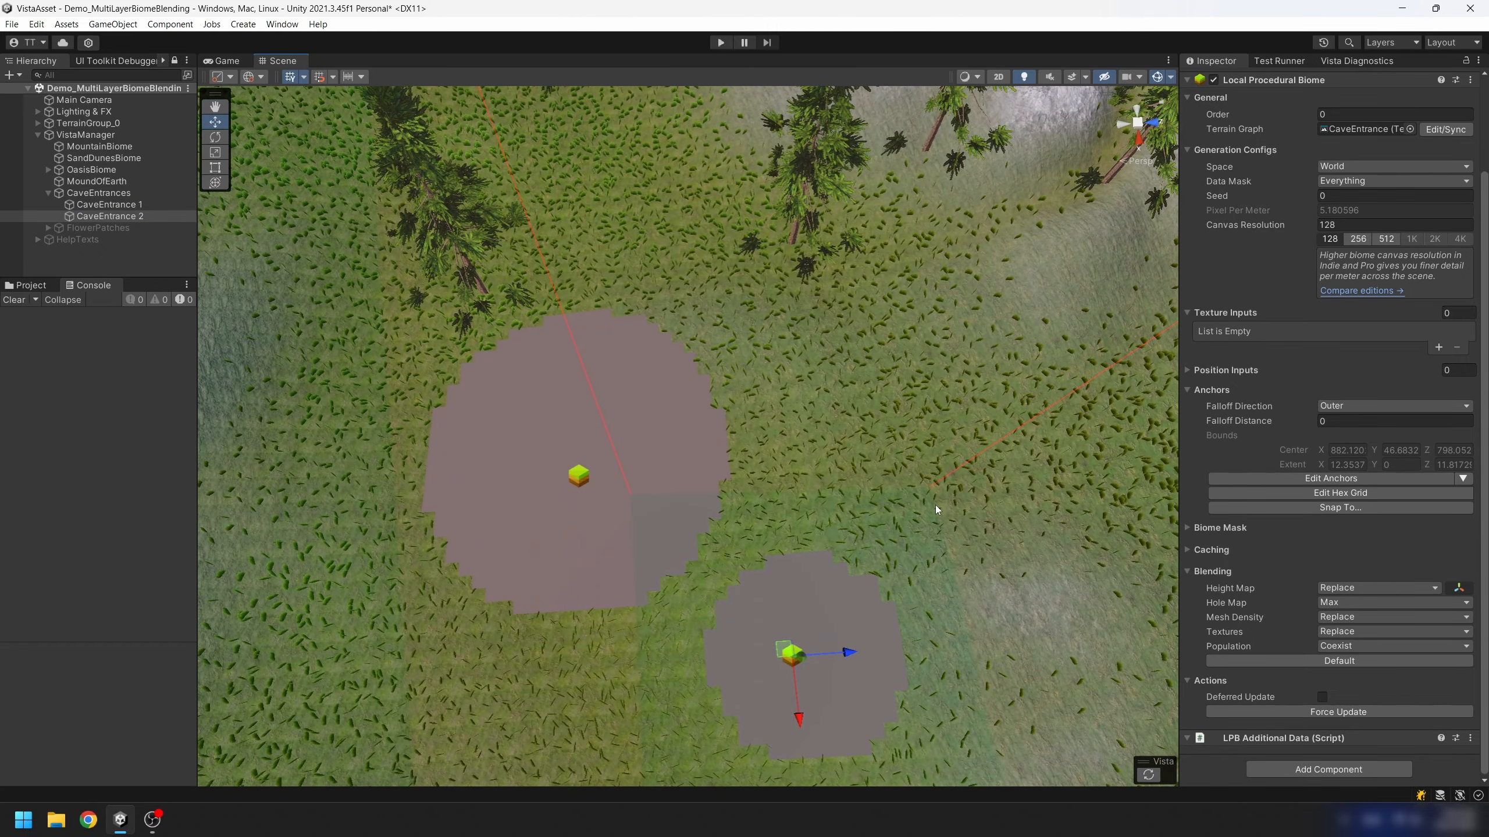
Shift CaveEntrance 2 nearer to CaveEntrance 1, set its hole map blend to Replace and inspect where the two holes overlap.
right_click_drag(927, 514, 917, 545)
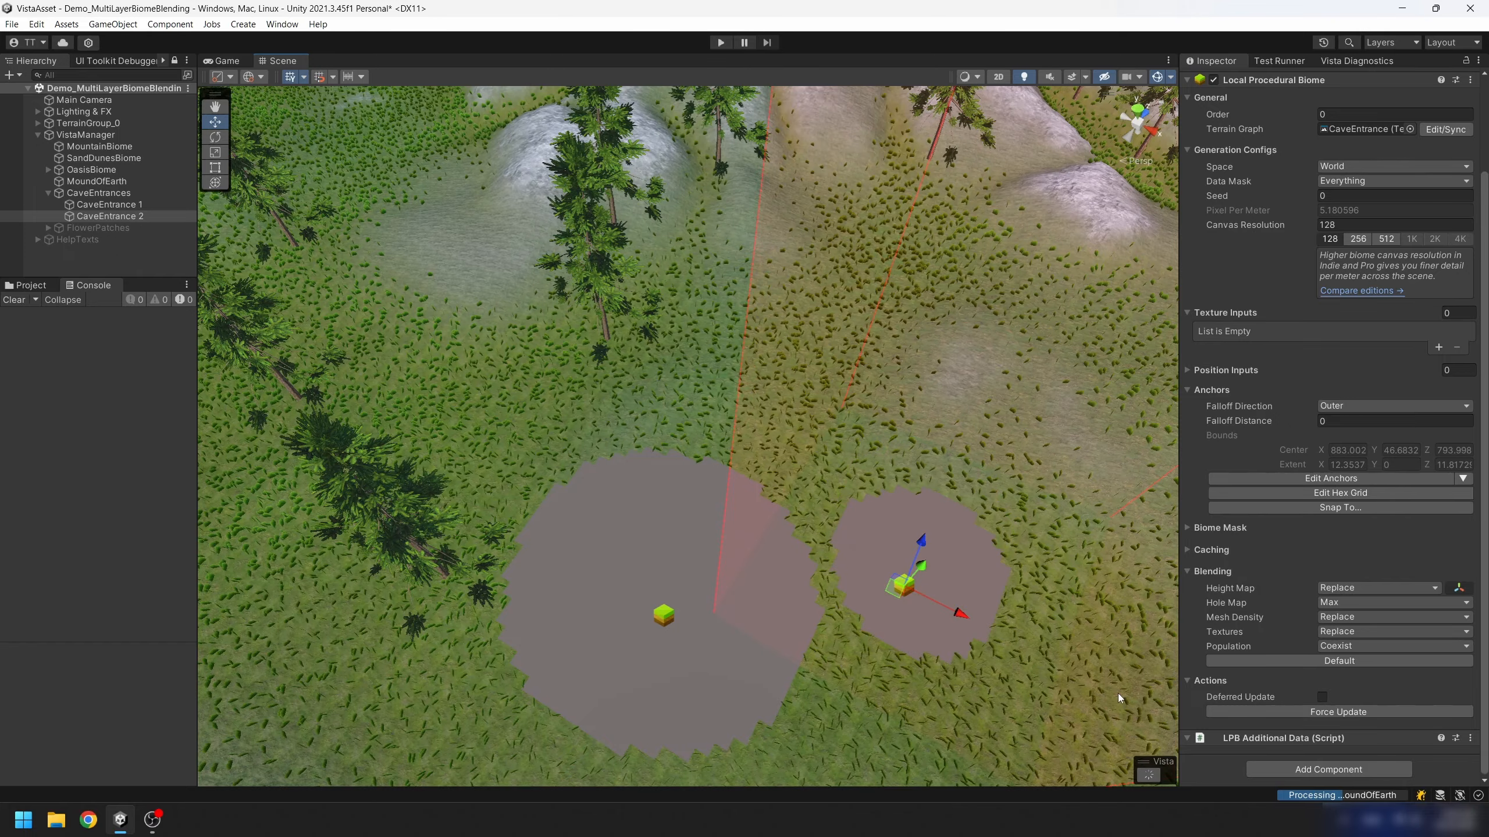
left_click(1347, 601)
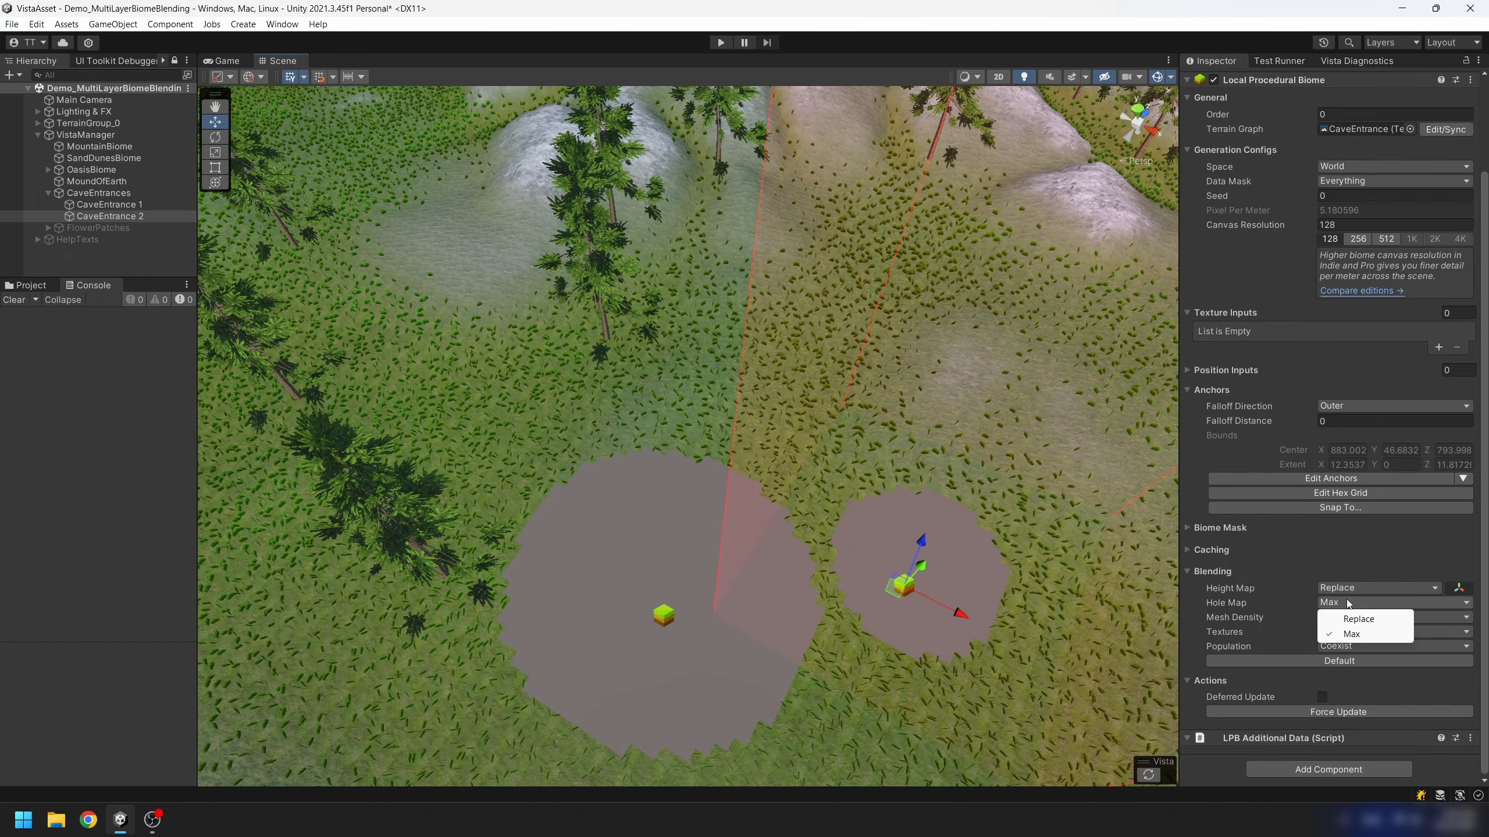
left_click(1348, 619)
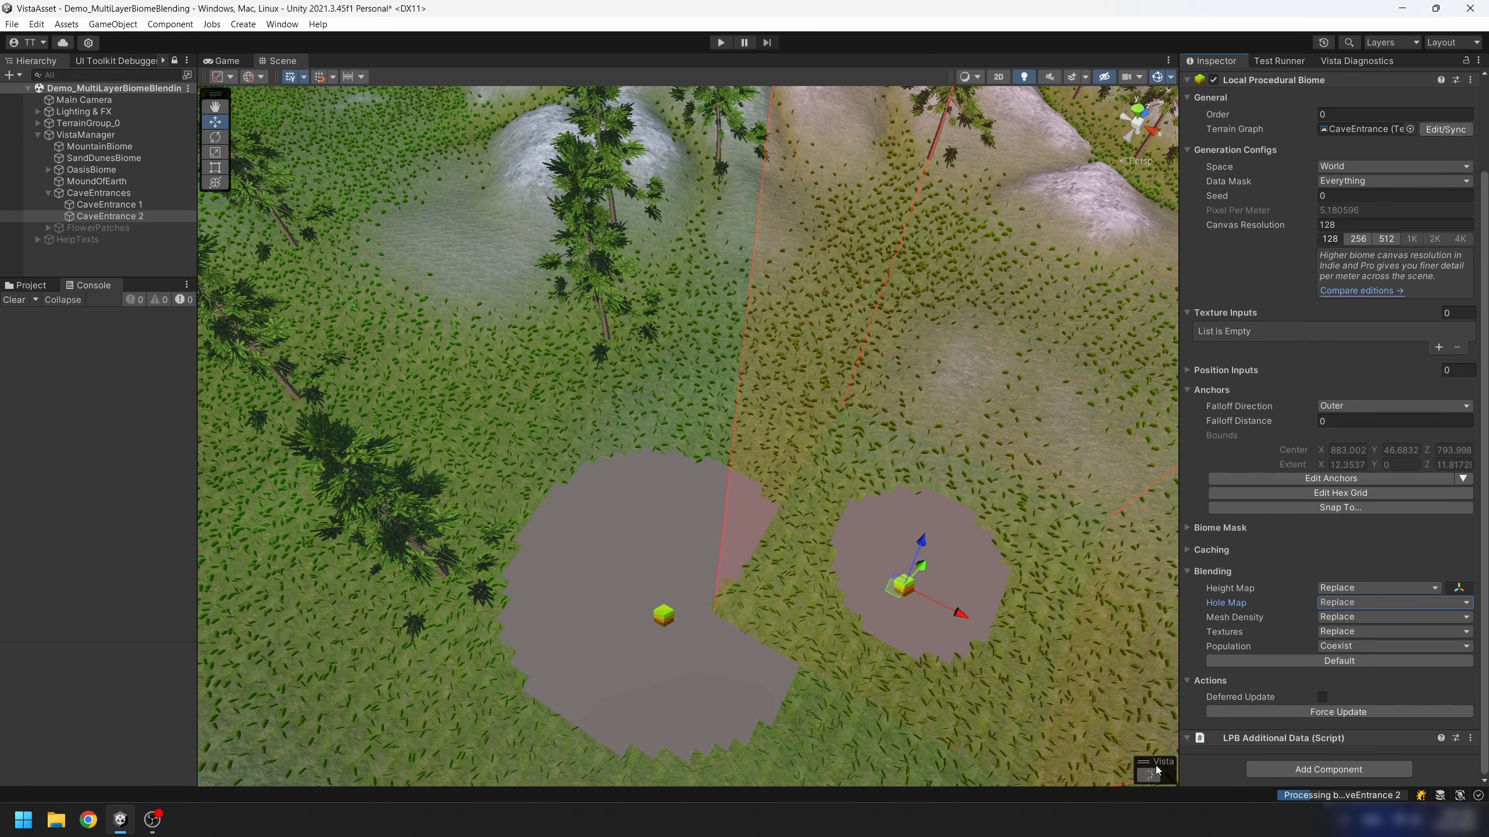
right_click_drag(914, 668, 1127, 579)
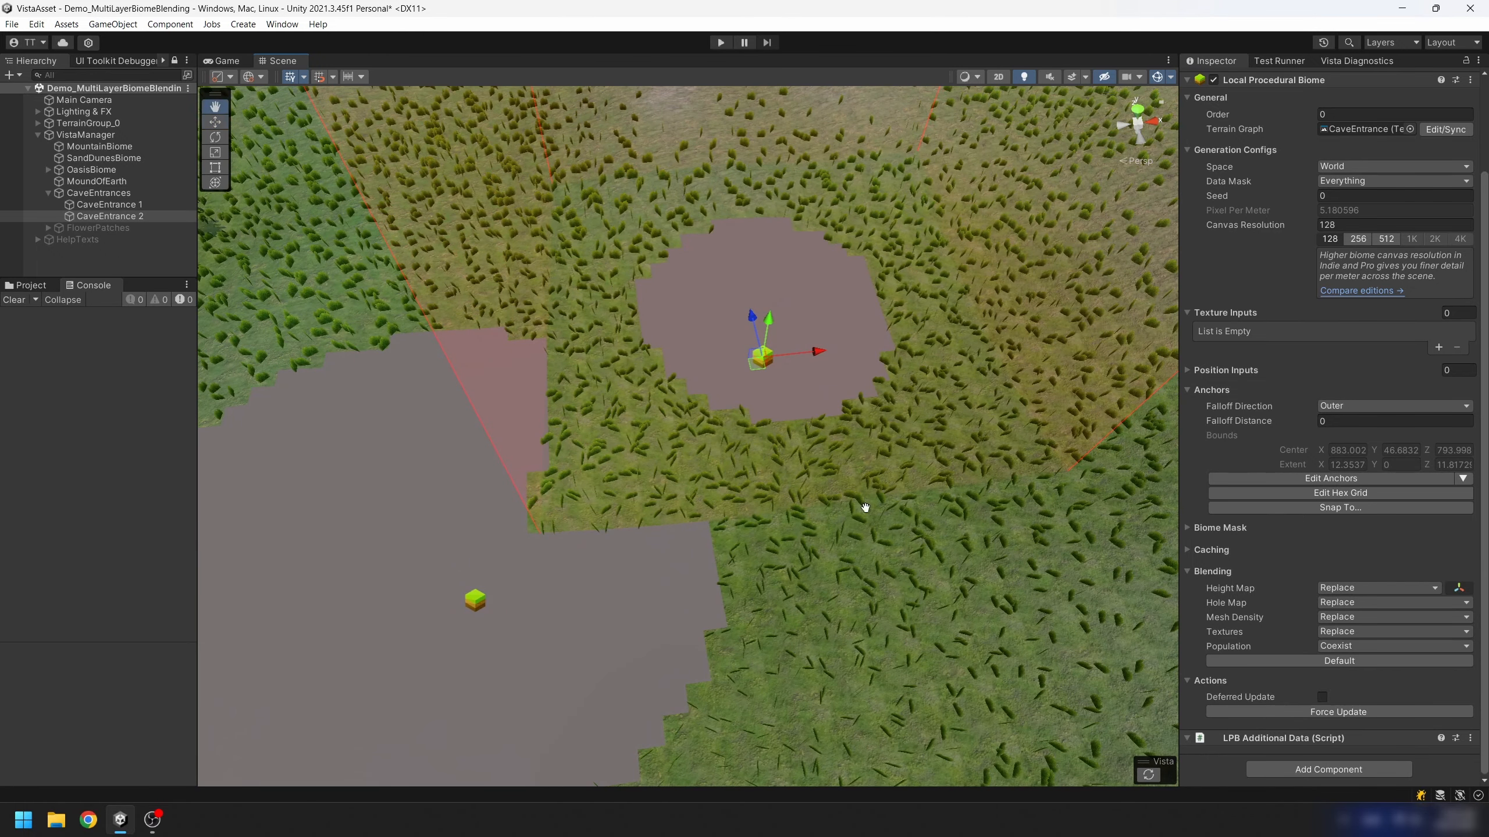
middle_click_drag(865, 508, 665, 572)
scroll(663, 577, "down", 3)
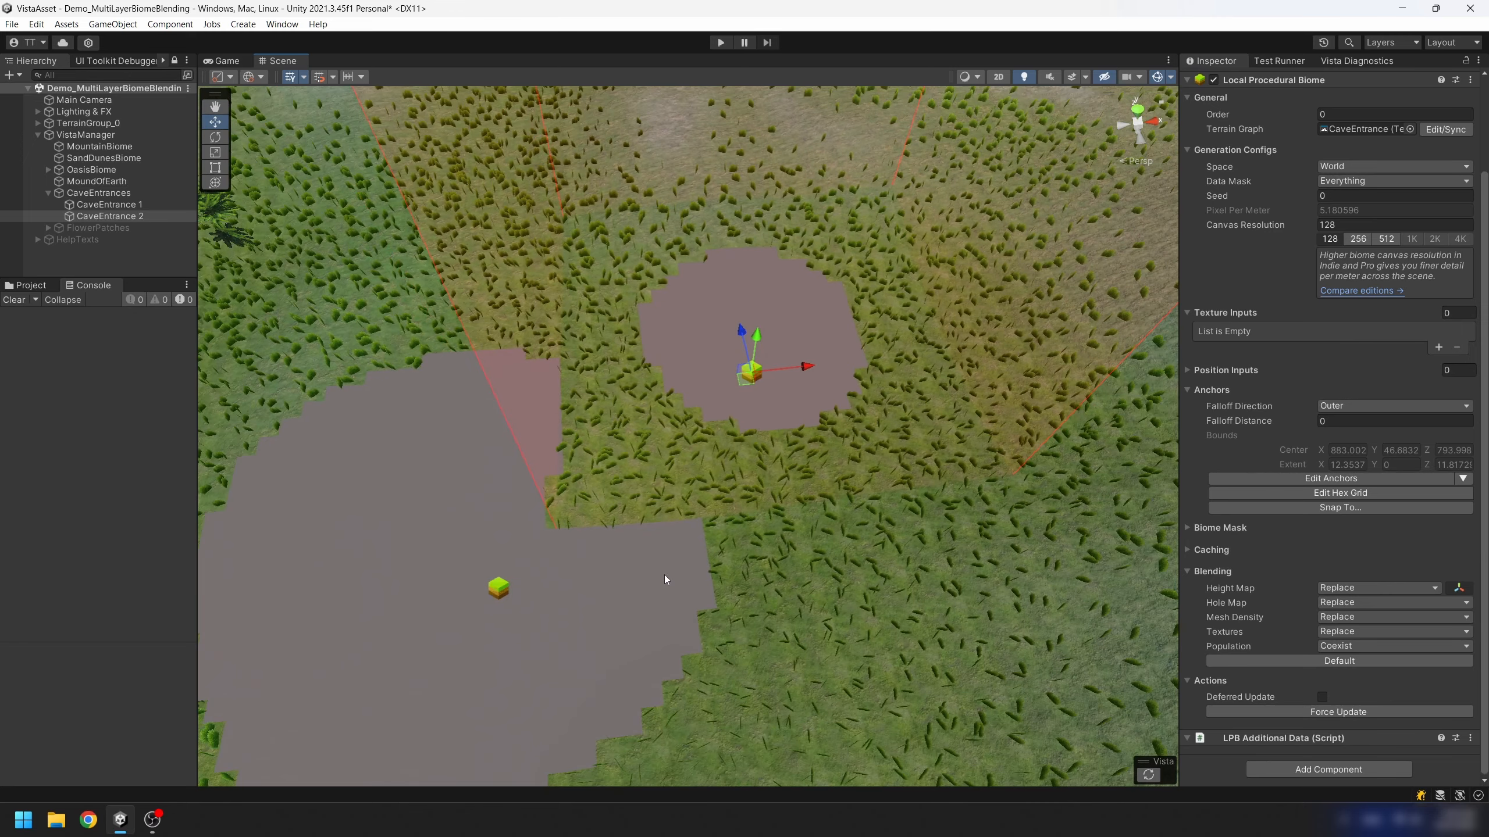
Move CaveEntrance 2 further over CaveEntrance 1's hole, regenerate the terrain and inspect the cut-off edge from several angles.
scroll(666, 577, "down", 2)
left_click_drag(729, 397, 732, 492)
left_click(1139, 779)
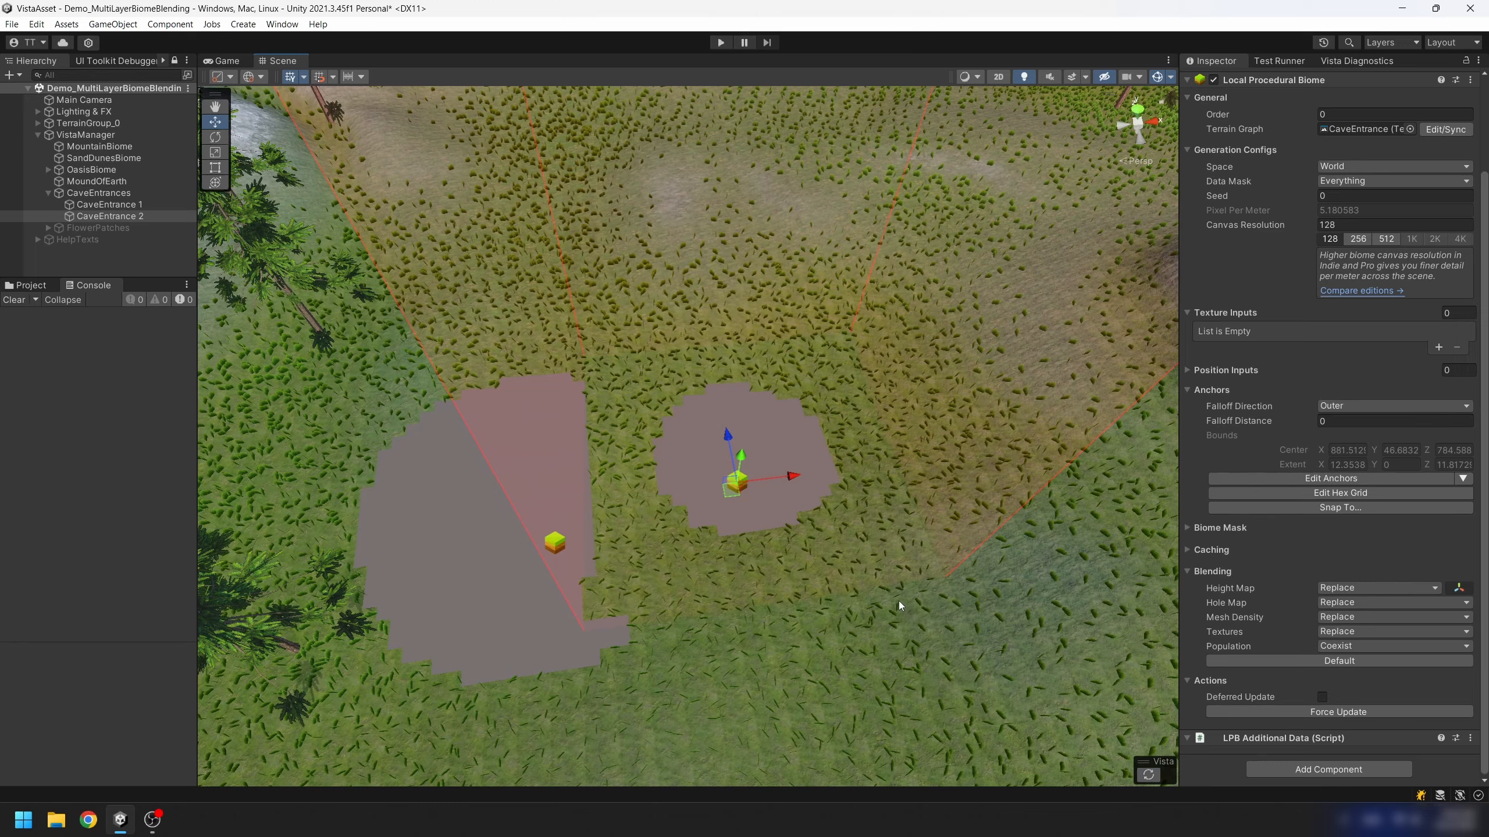
middle_click_drag(898, 601, 888, 570)
left_click_drag(888, 571, 591, 505, "alt")
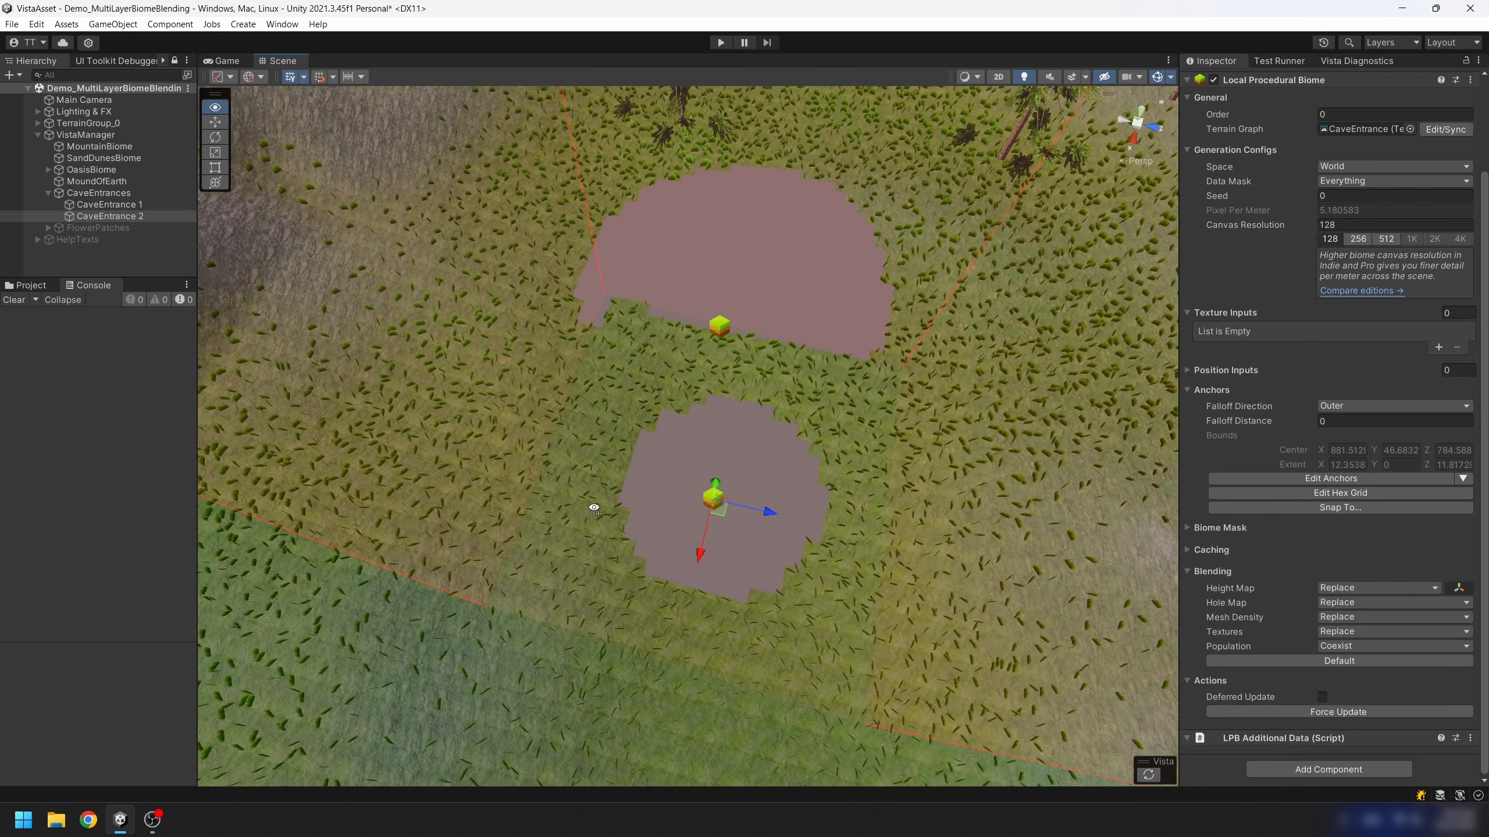
middle_click_drag(937, 444, 867, 561)
left_click_drag(867, 561, 686, 545, "alt")
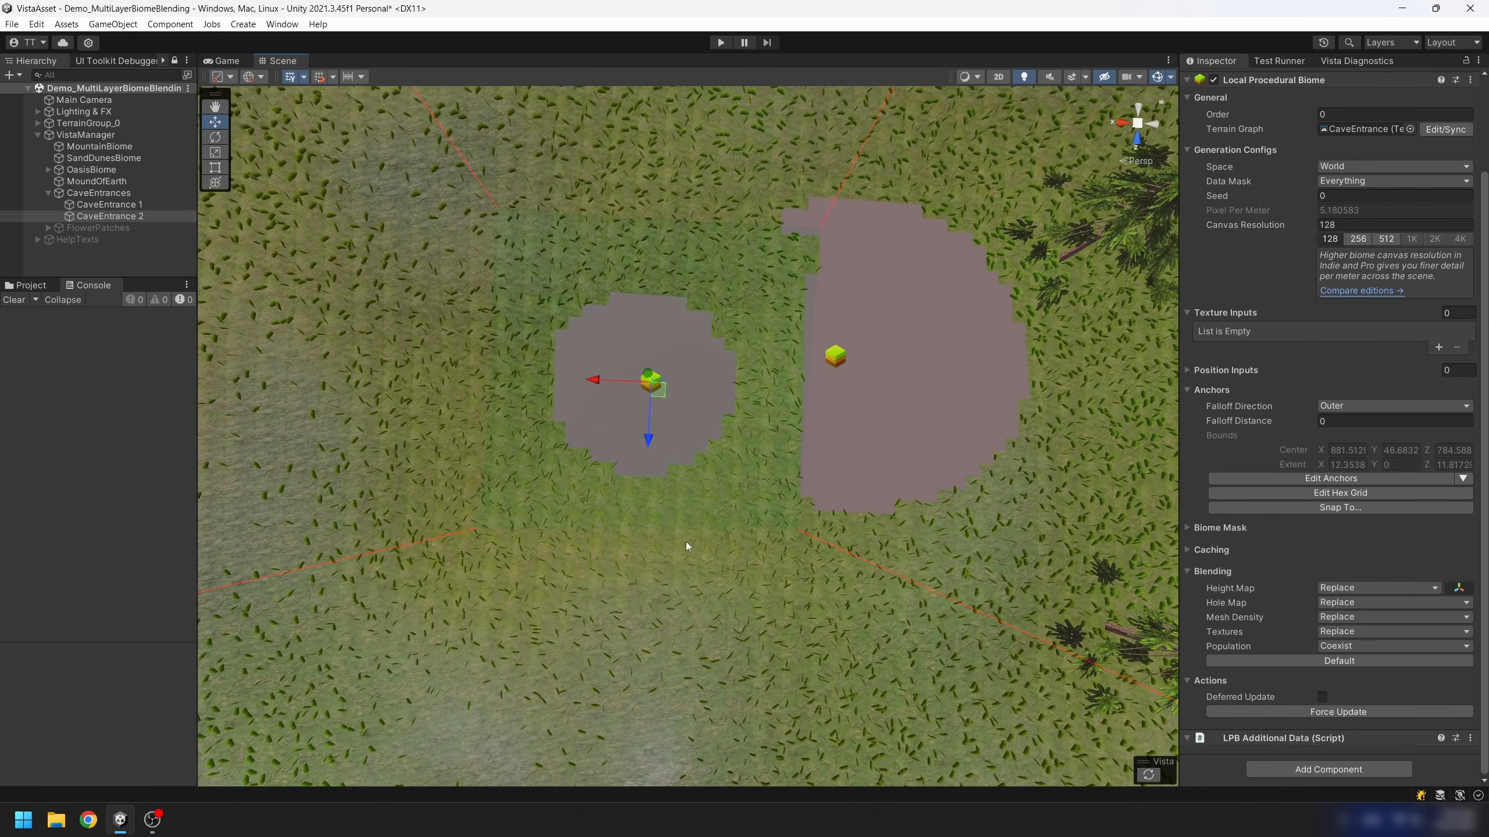
scroll(839, 398, "down", 1)
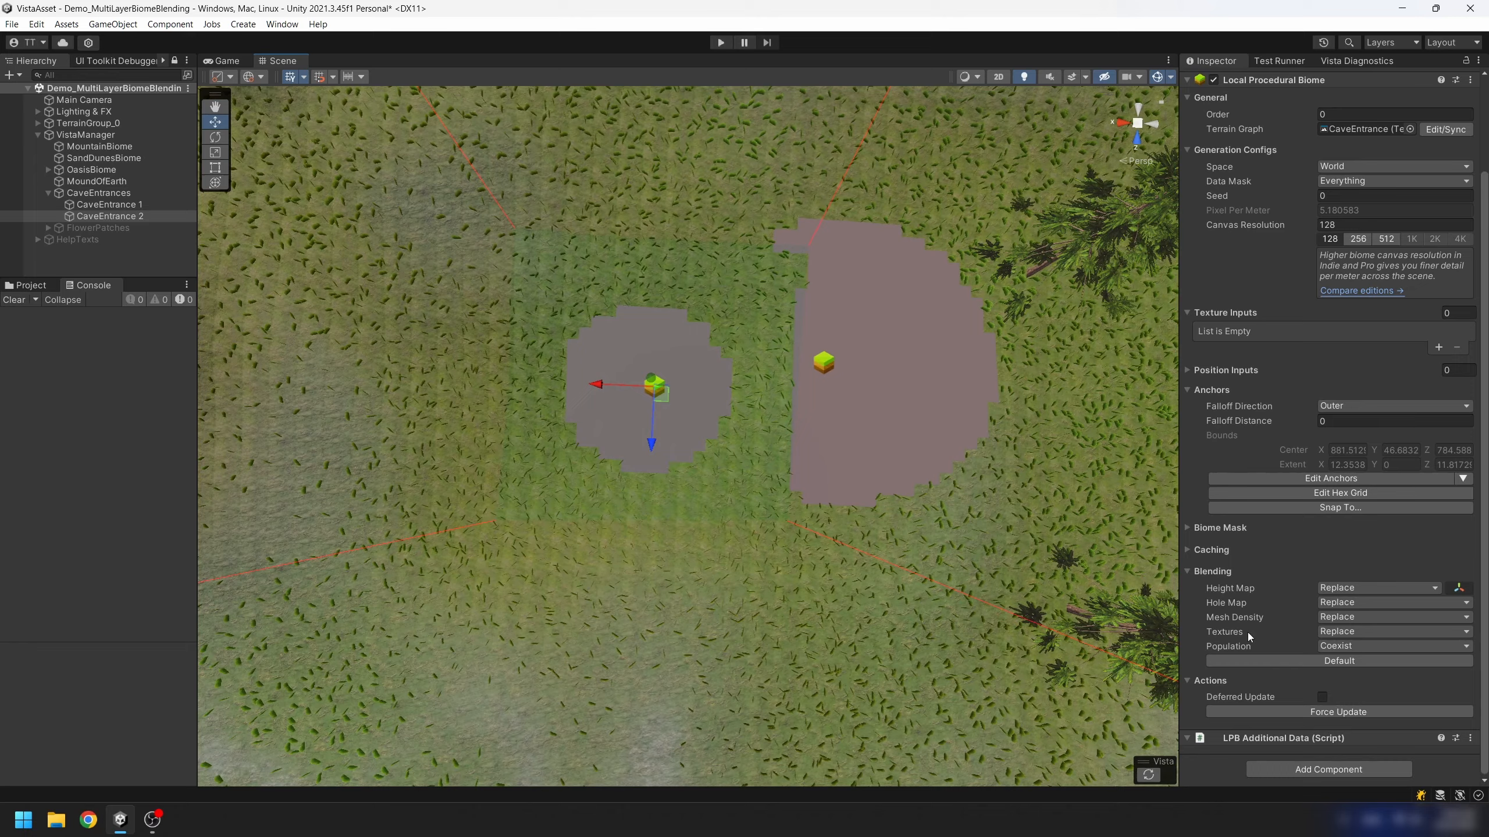
Set CaveEntrance 2's hole map blend back to Max.
left_click(1368, 606)
left_click(1371, 634)
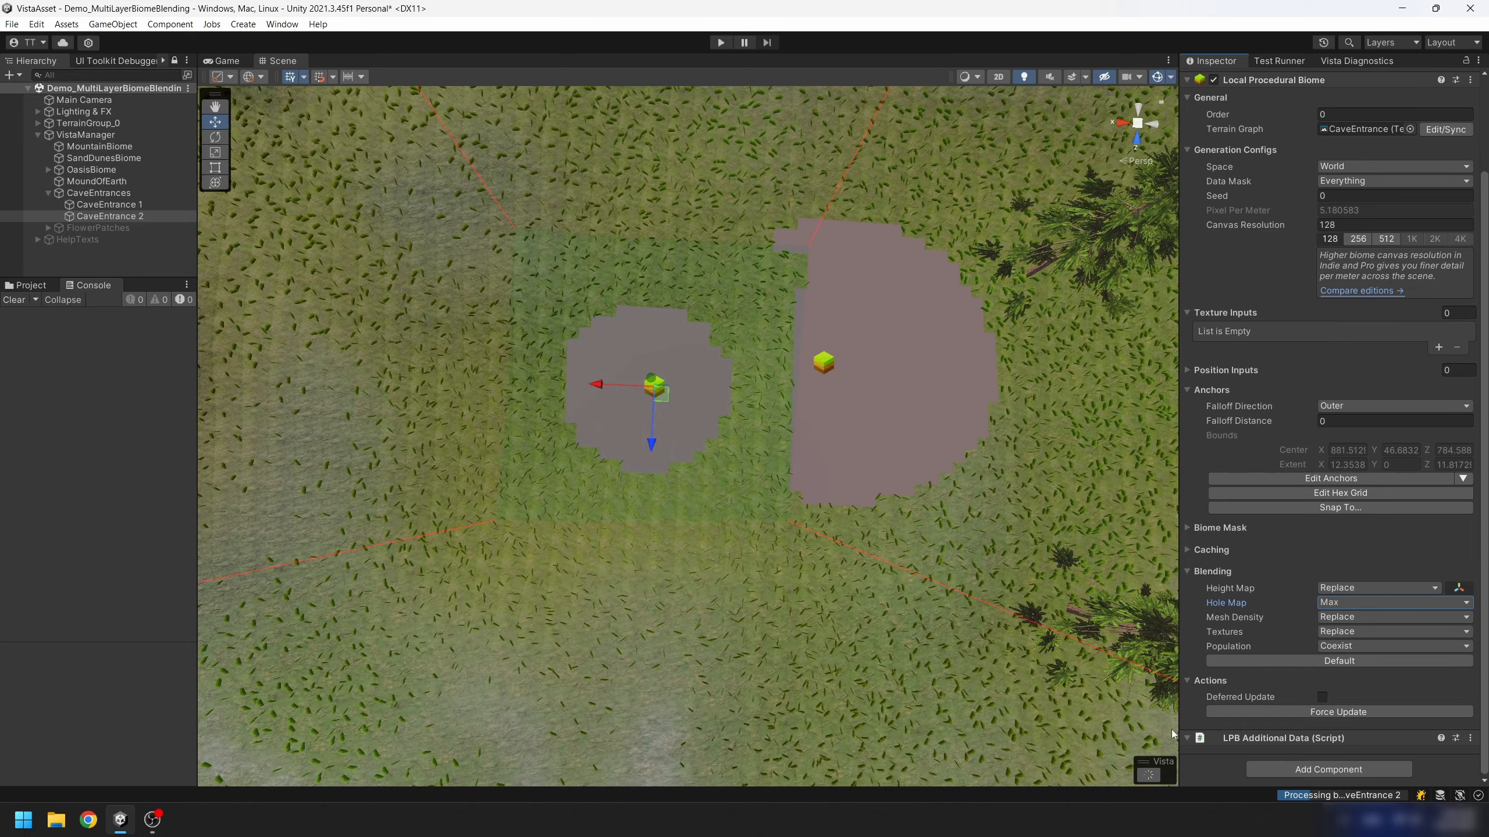
Move CaveEntrance 2 away from CaveEntrance 1 to about X 13.6, Z -2.4 and review its population blend options, keeping Coexist.
left_click_drag(663, 406, 589, 401)
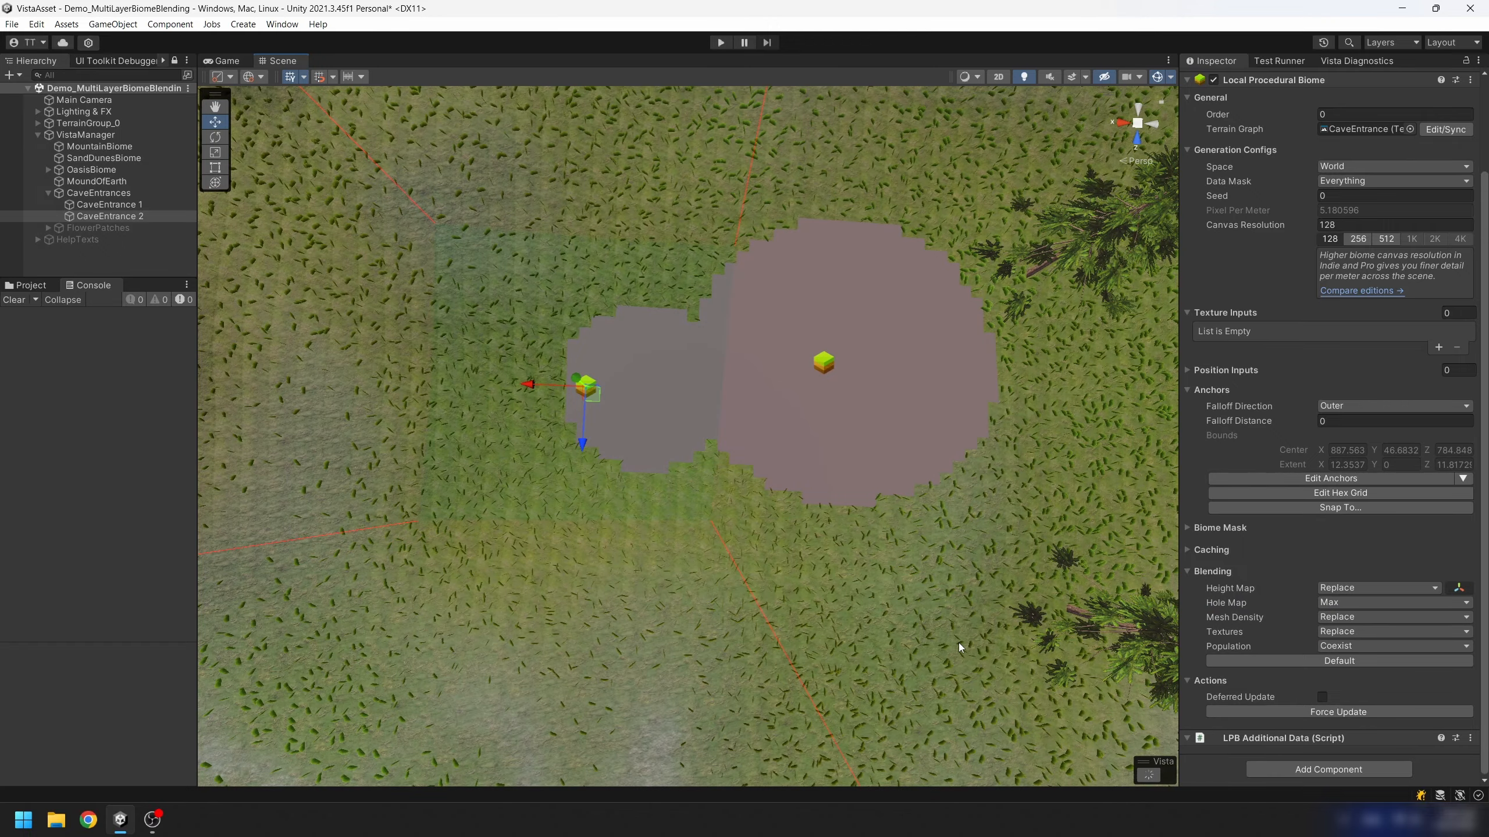
scroll(682, 532, "down", 3)
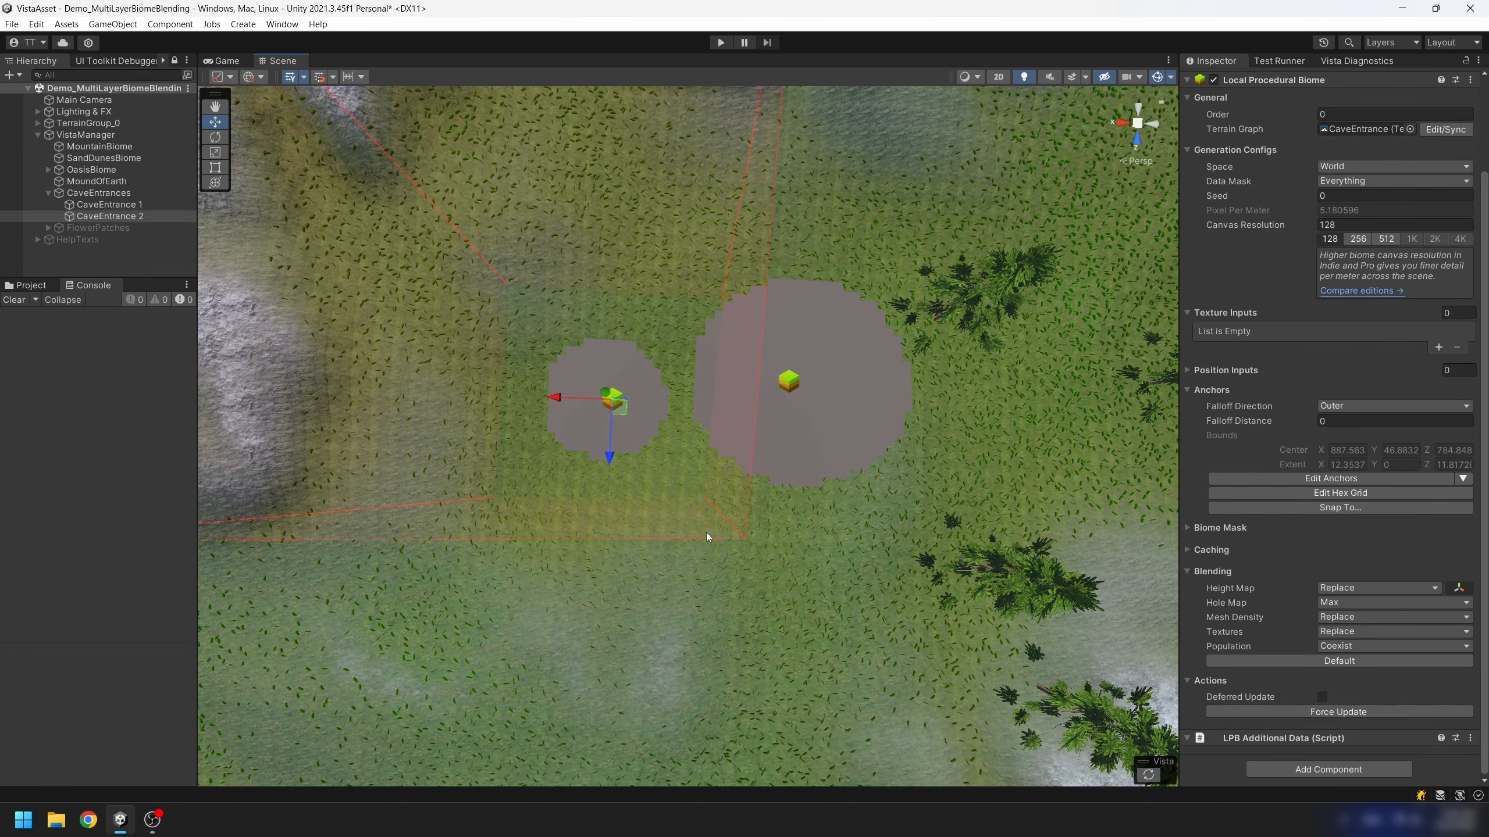
left_click(1338, 647)
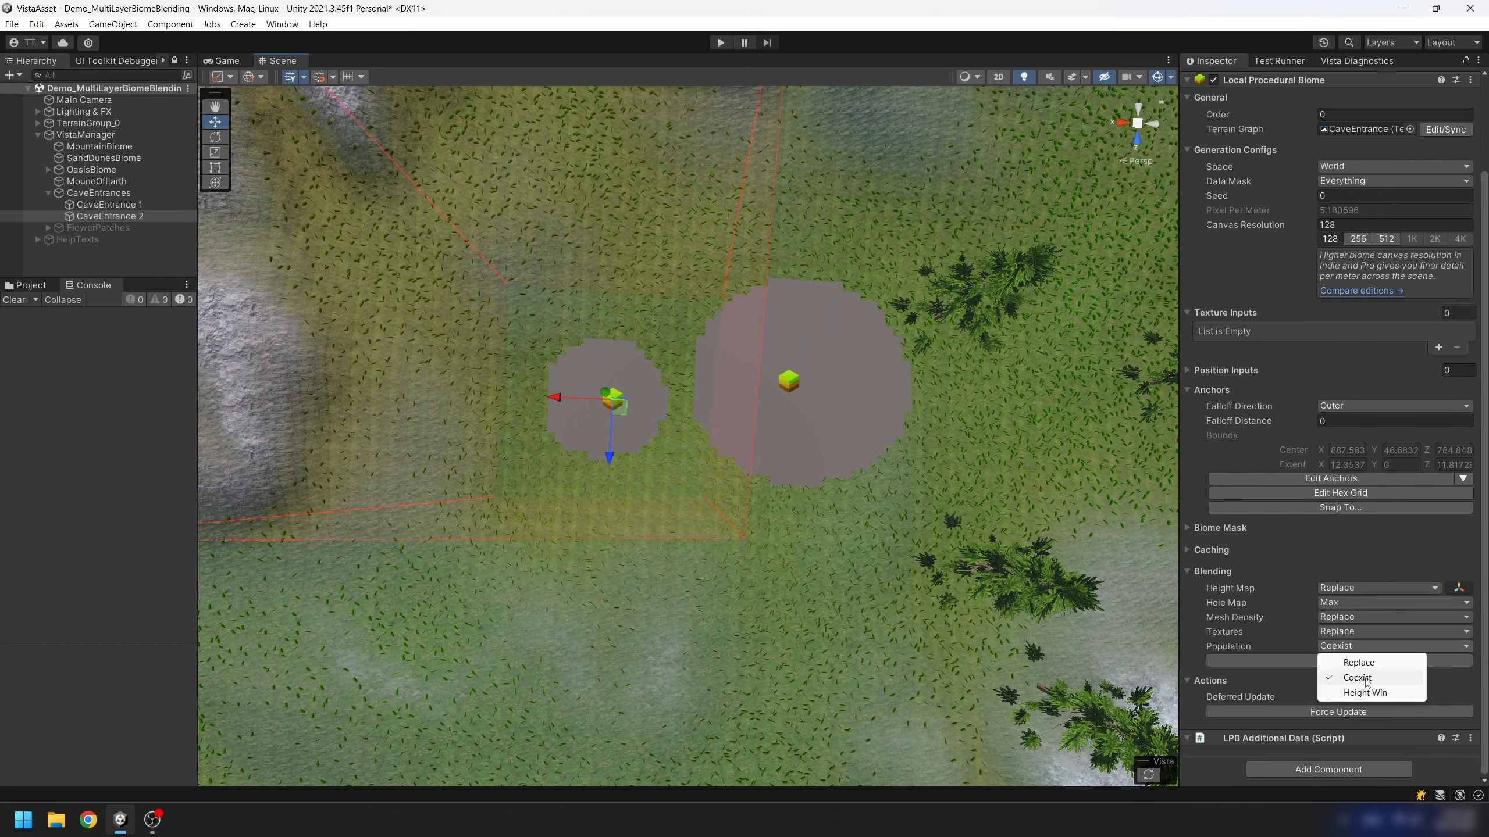
left_click(888, 571)
left_click_drag(887, 571, 896, 407, "alt")
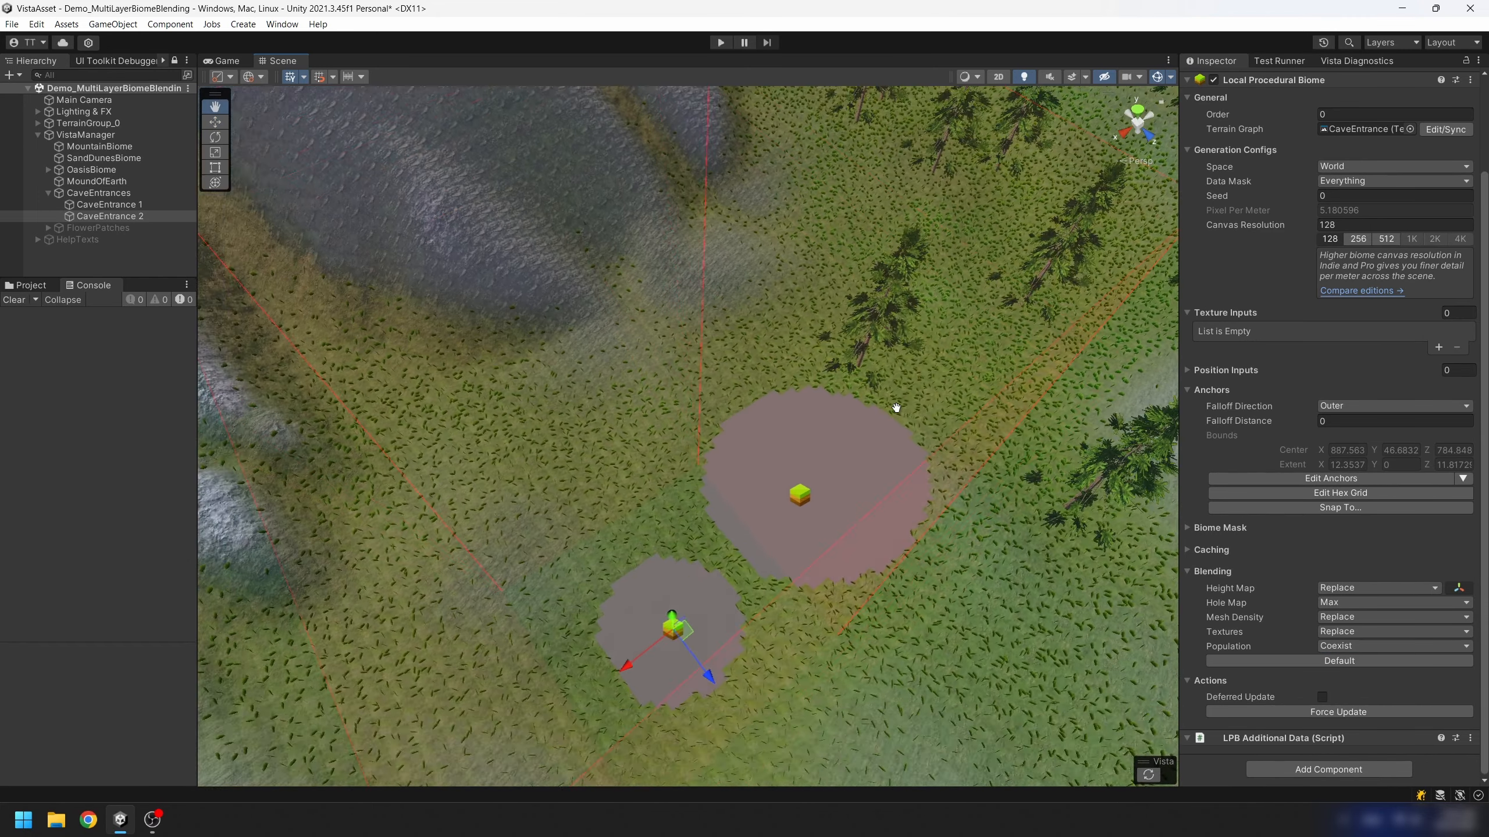
middle_click_drag(896, 407, 933, 236)
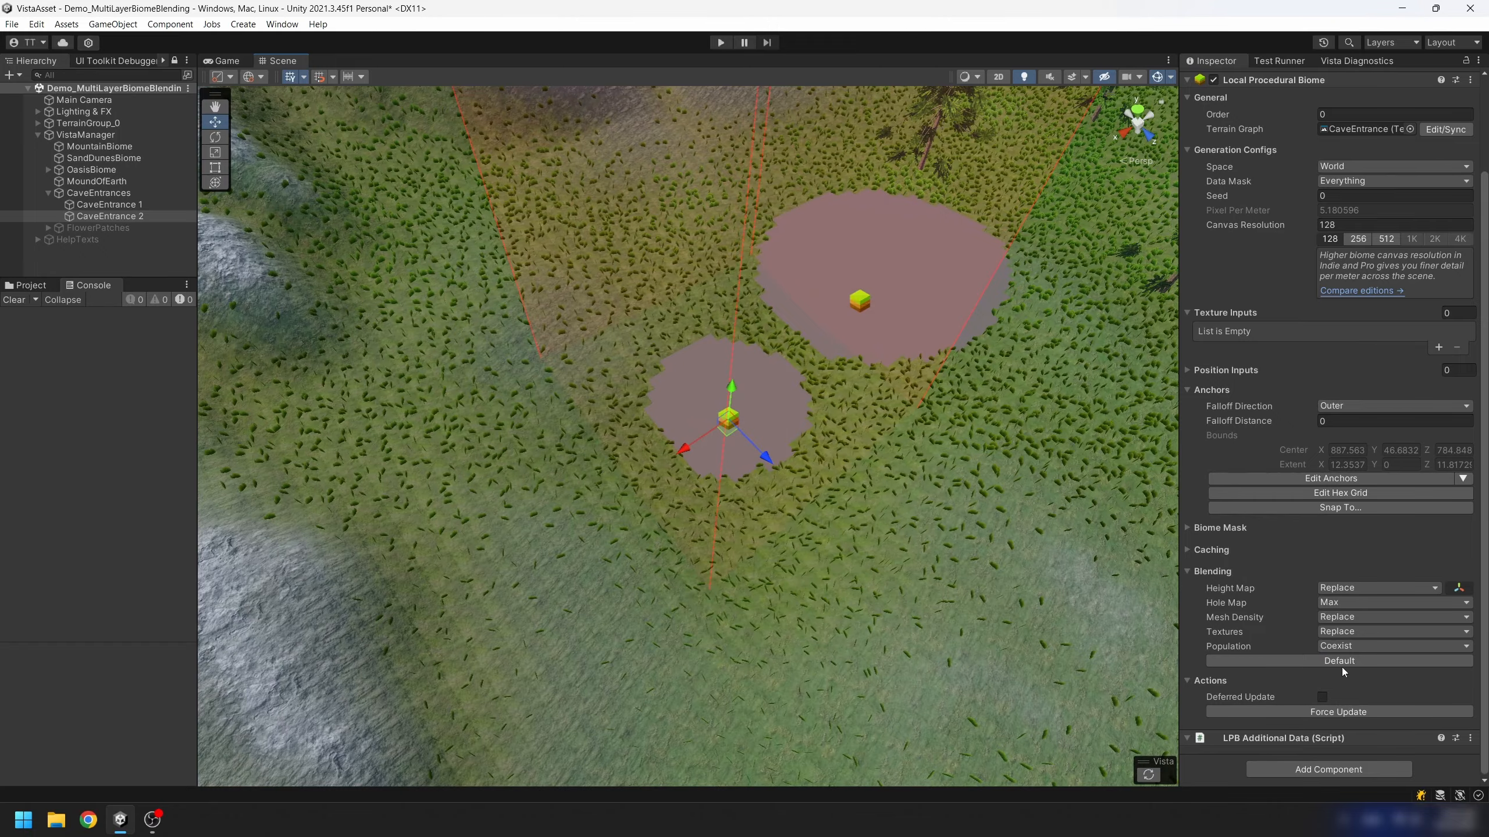
Set CaveEntrance 2's population blend to Replace and inspect the grass around its hole up close.
left_click(1342, 645)
left_click(1347, 662)
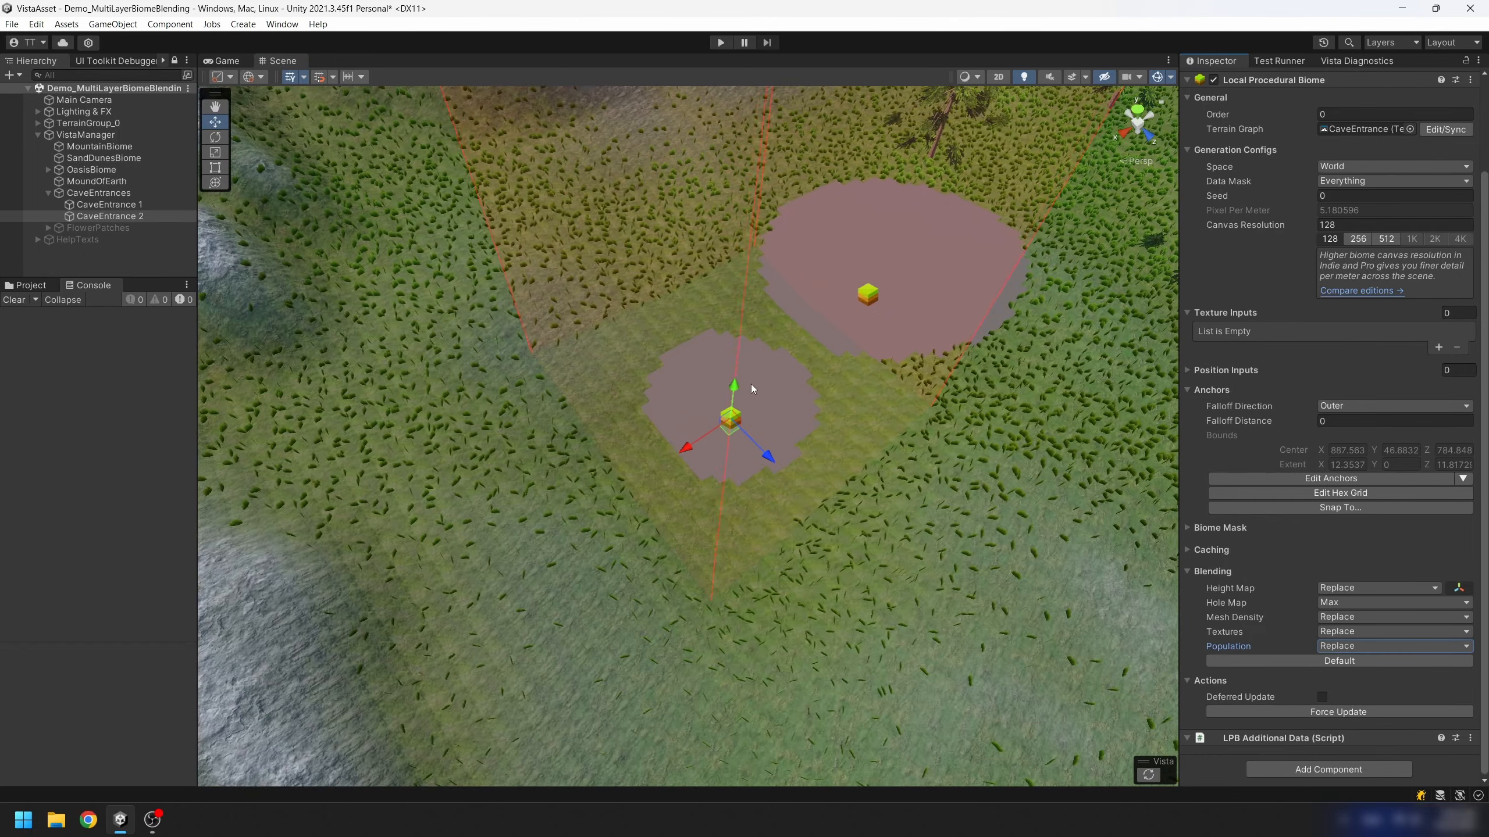
right_click_drag(753, 389, 809, 442)
left_click(72, 260)
key("a")
right_click_drag(643, 430, 693, 421)
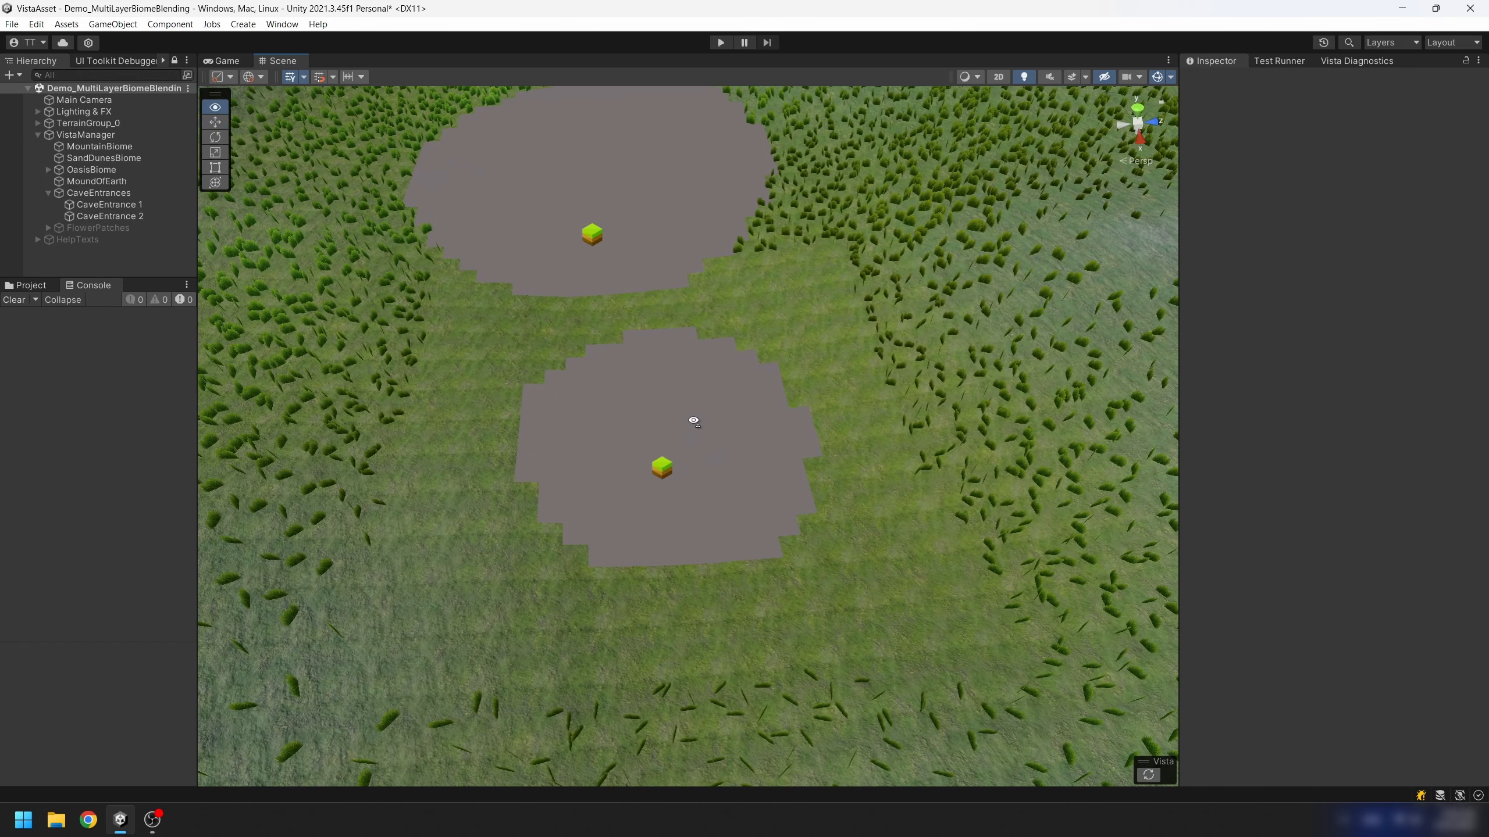
Set CaveEntrance 2's population blend back to Coexist.
left_click(111, 216)
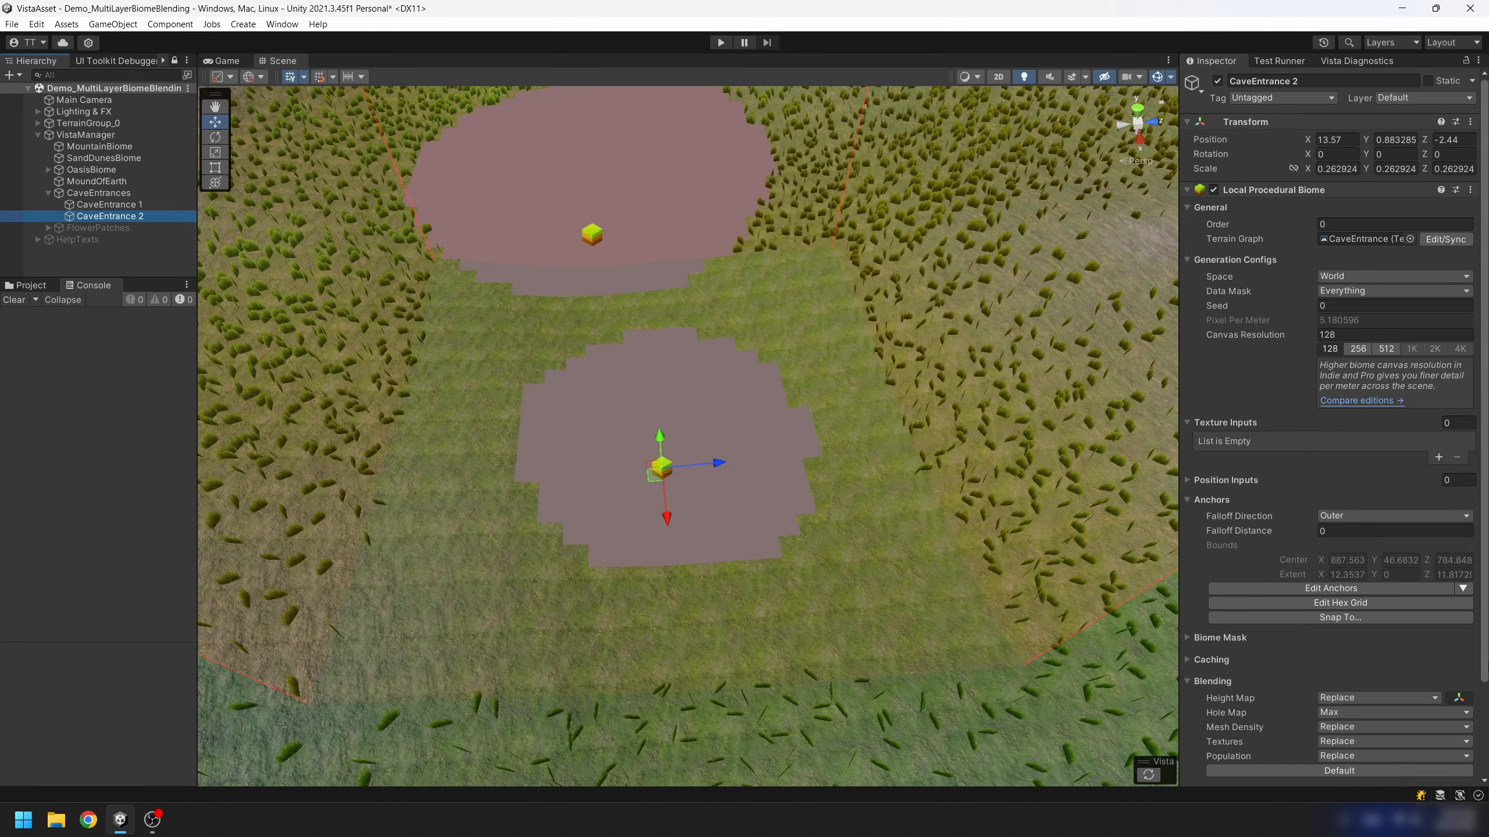
scroll(1334, 422, "down", 3)
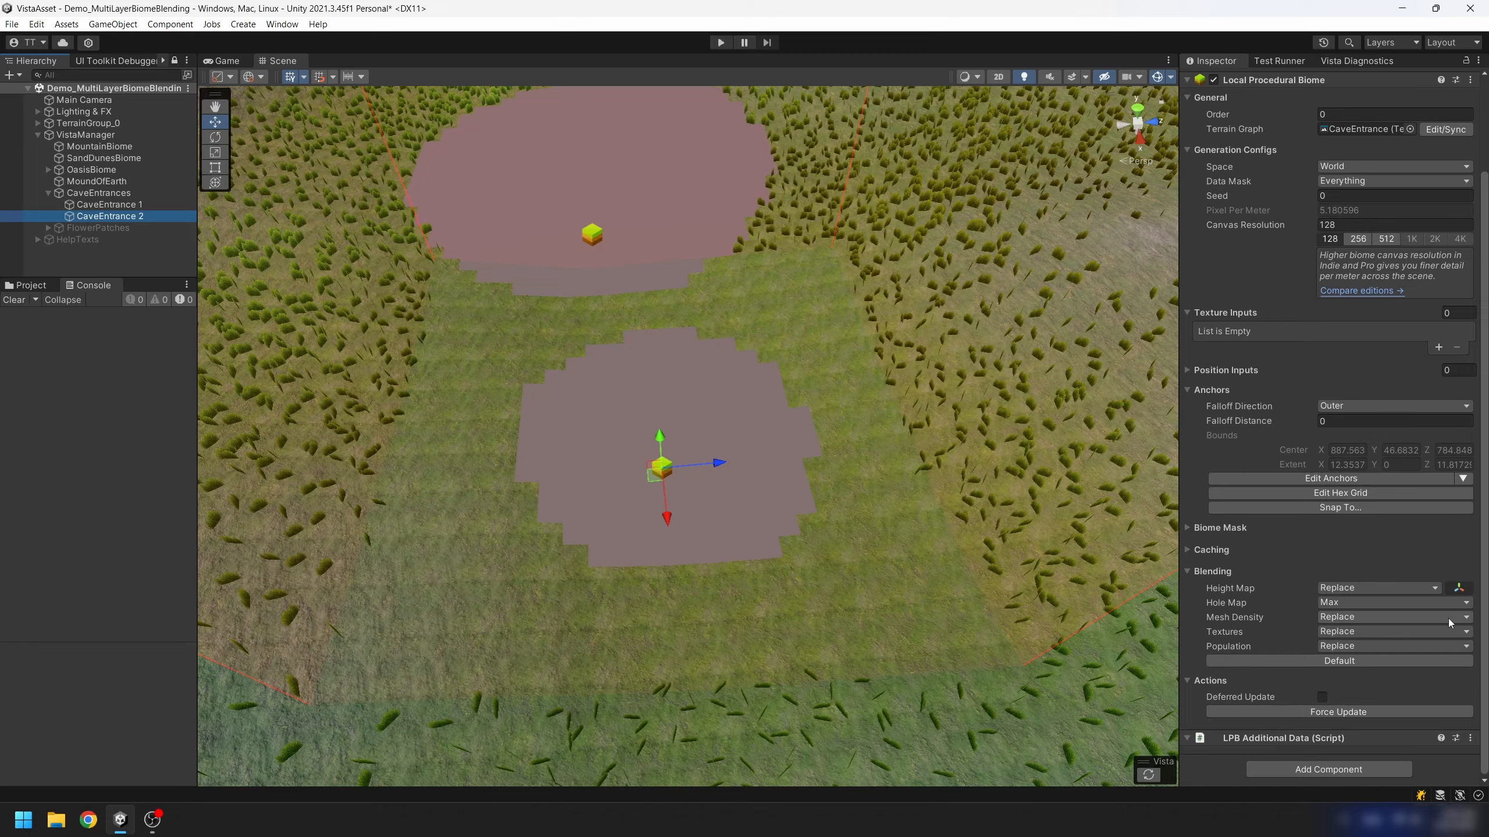
left_click(1381, 647)
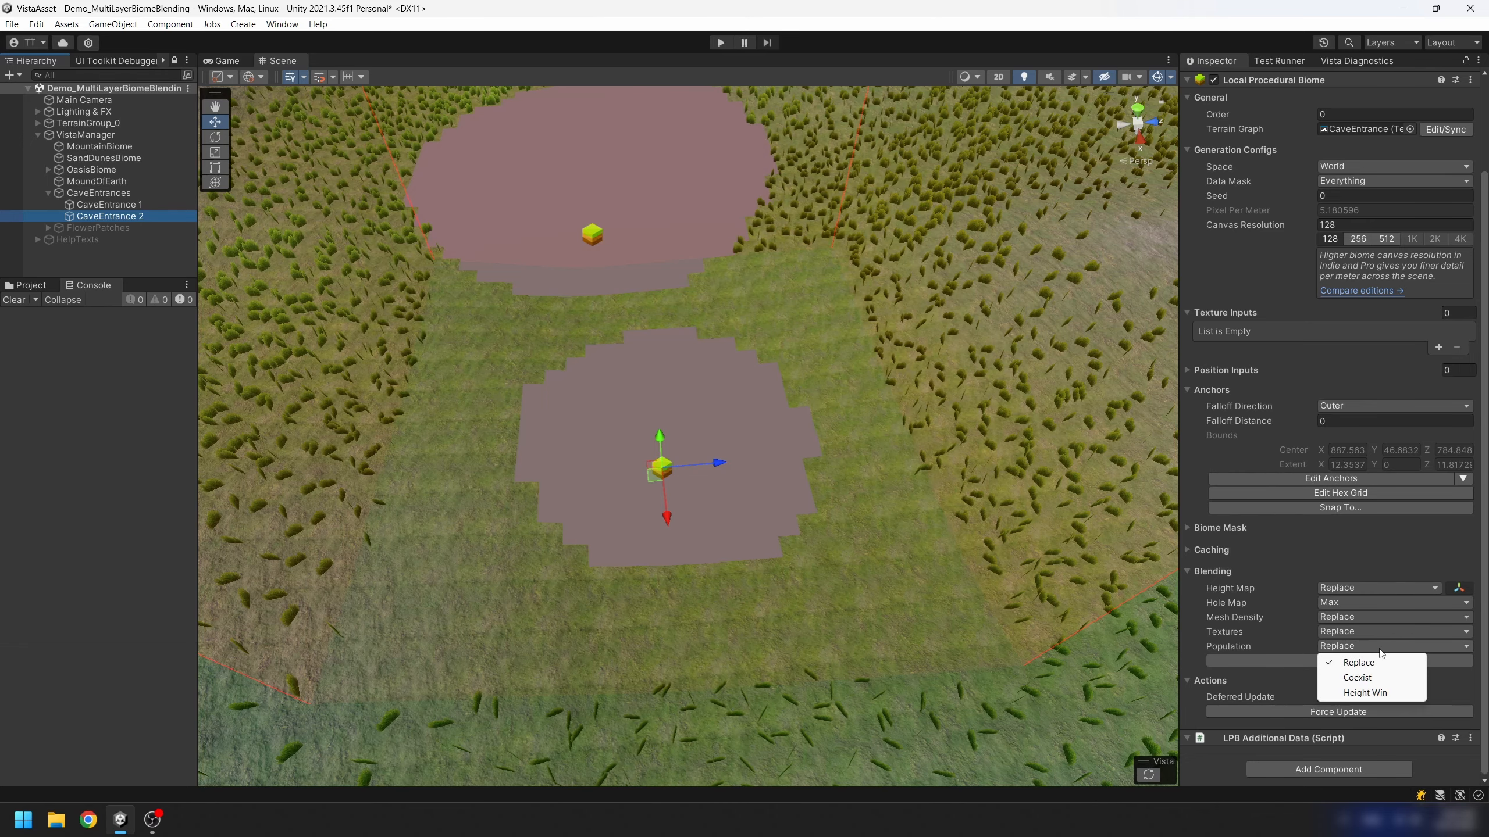
left_click(1358, 679)
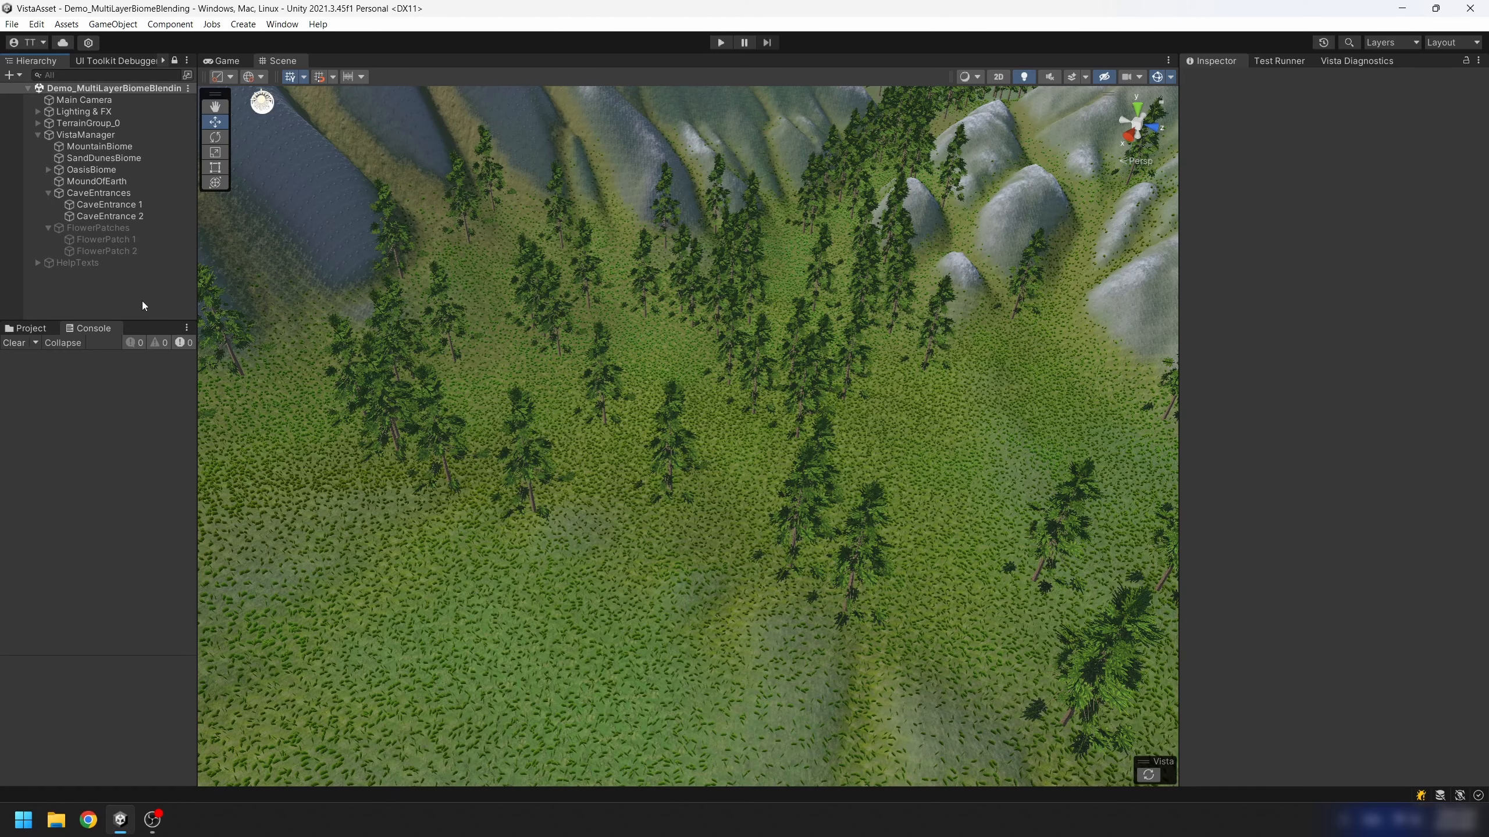
Enable the FlowerPatches group and select FlowerPatch 1 to show its biome area.
left_click(126, 231)
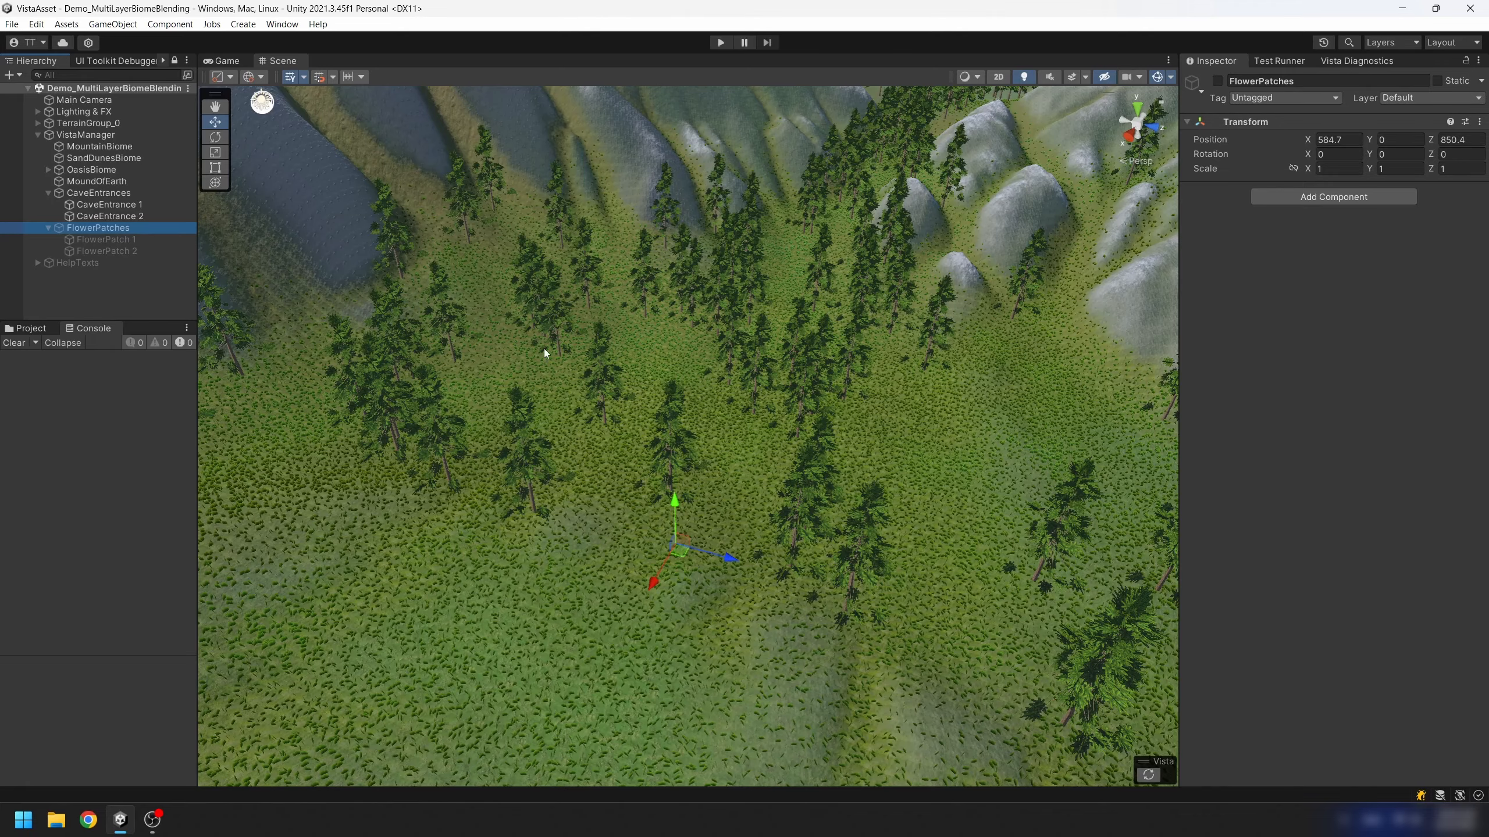
left_click(1217, 81)
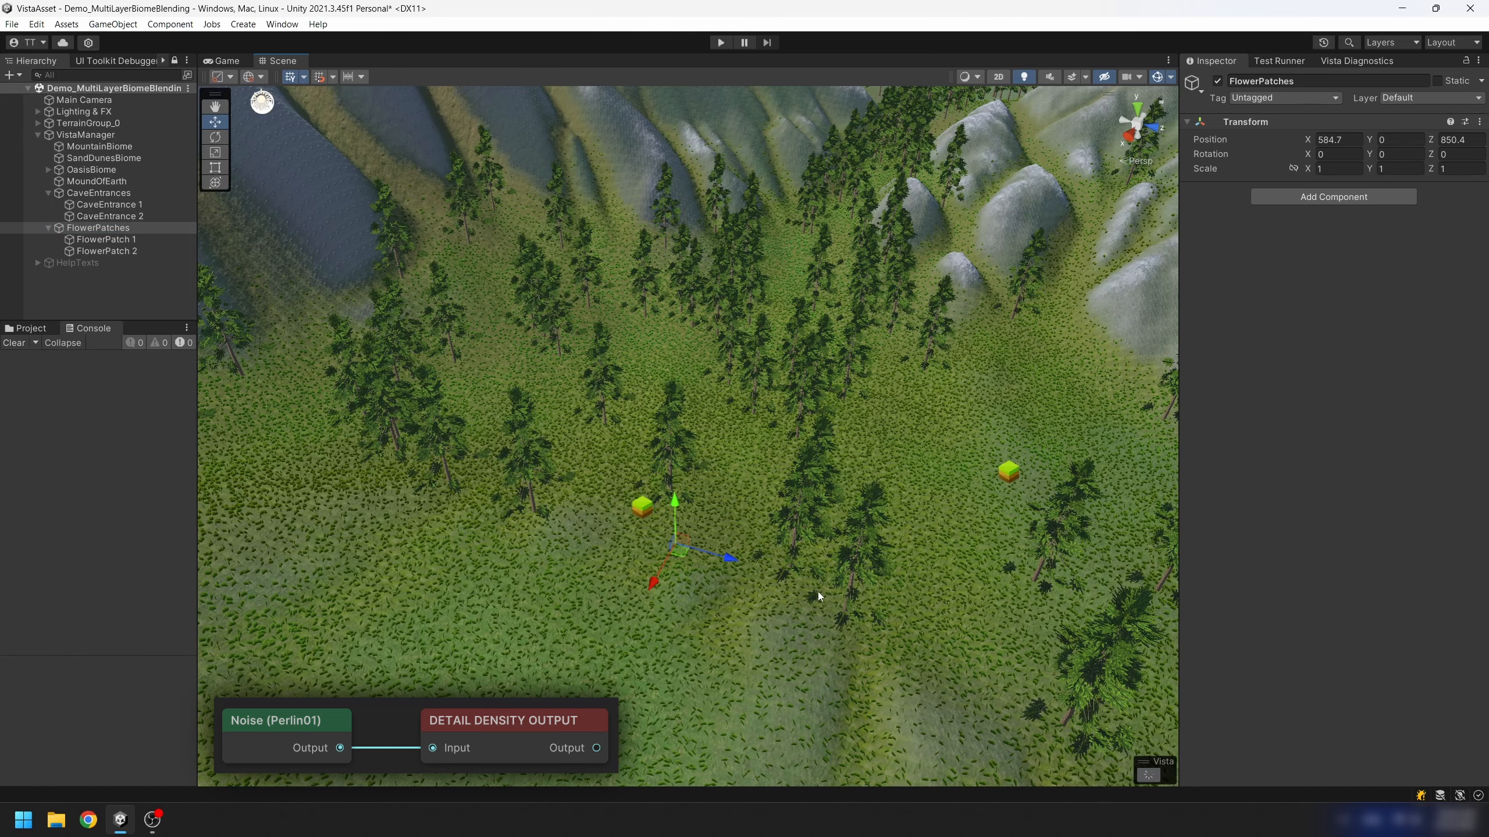
left_click(133, 243)
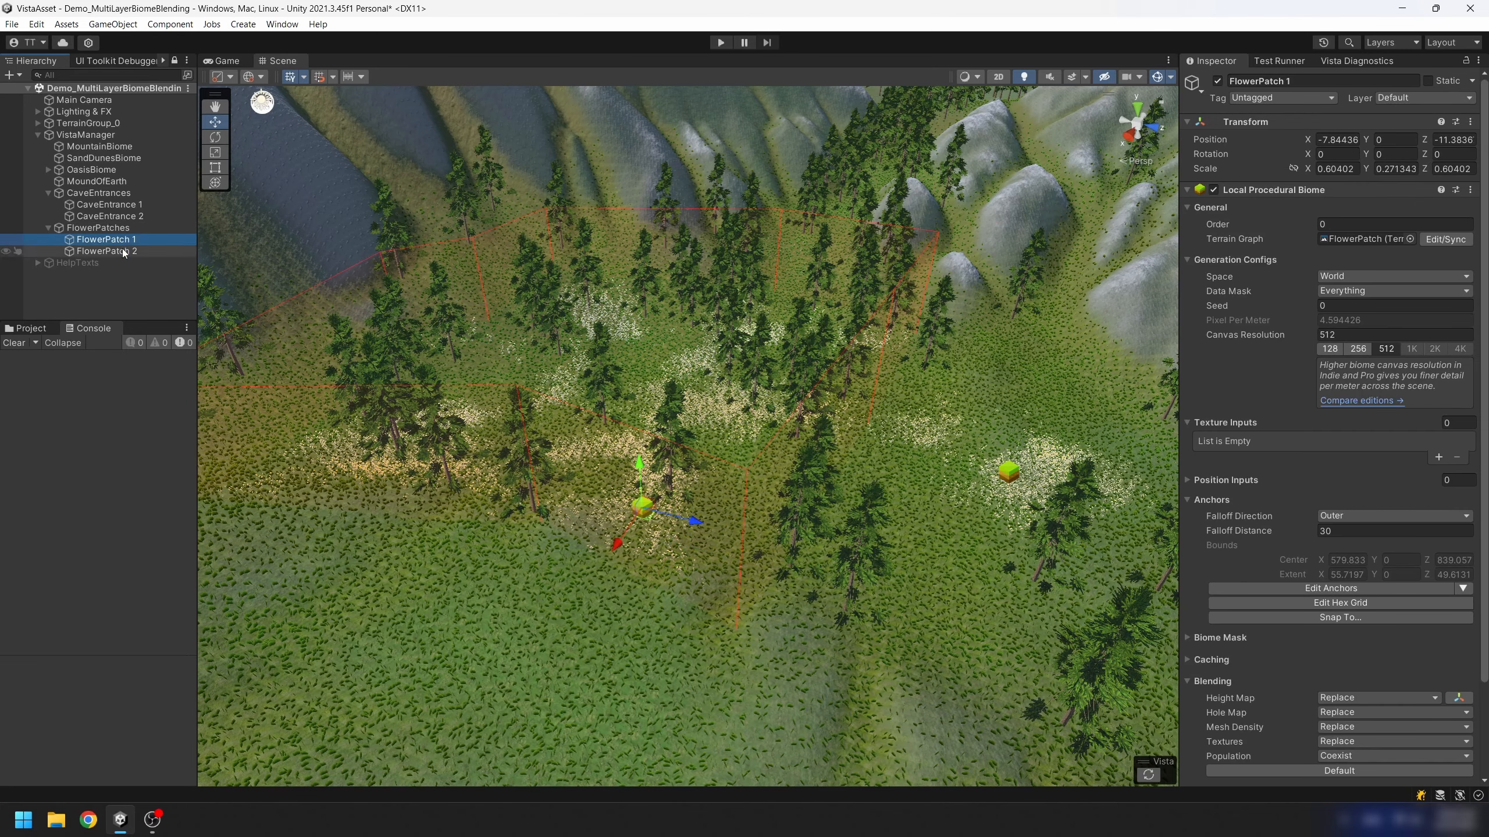
Move FlowerPatch 2 away from FlowerPatch 1 to about X 27.5, Z 79.8.
left_click(123, 252)
middle_click_drag(869, 351, 741, 422)
scroll(873, 305, "down", 6)
right_click_drag(777, 413, 774, 463)
left_click_drag(807, 405, 820, 564)
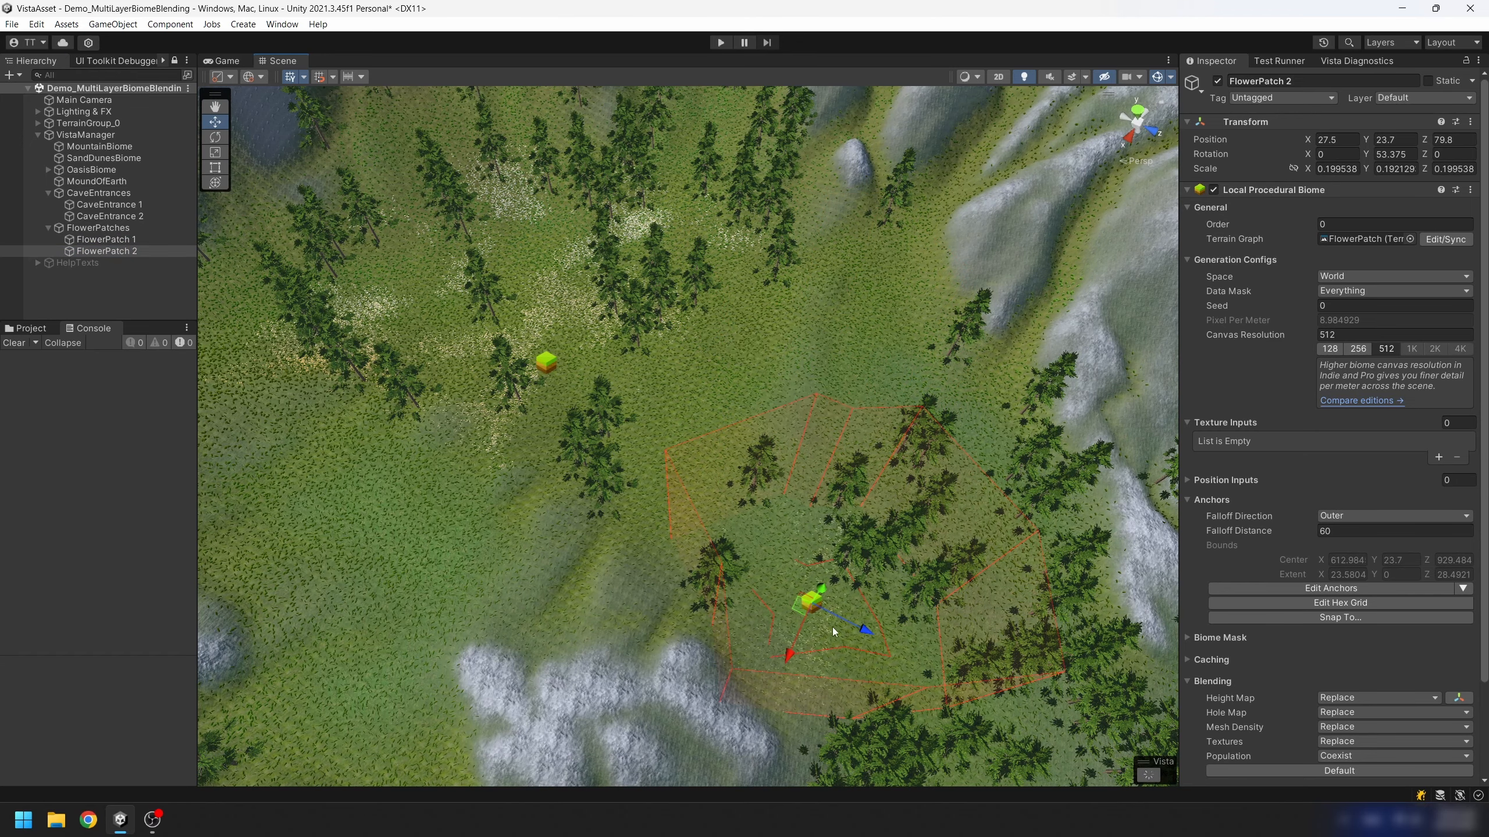
Keep FlowerPatch 2's population blend at Coexist and move the patch closer to FlowerPatch 1, to about X -17.7, Z 65.5.
scroll(1324, 697, "down", 5)
left_click(1360, 646)
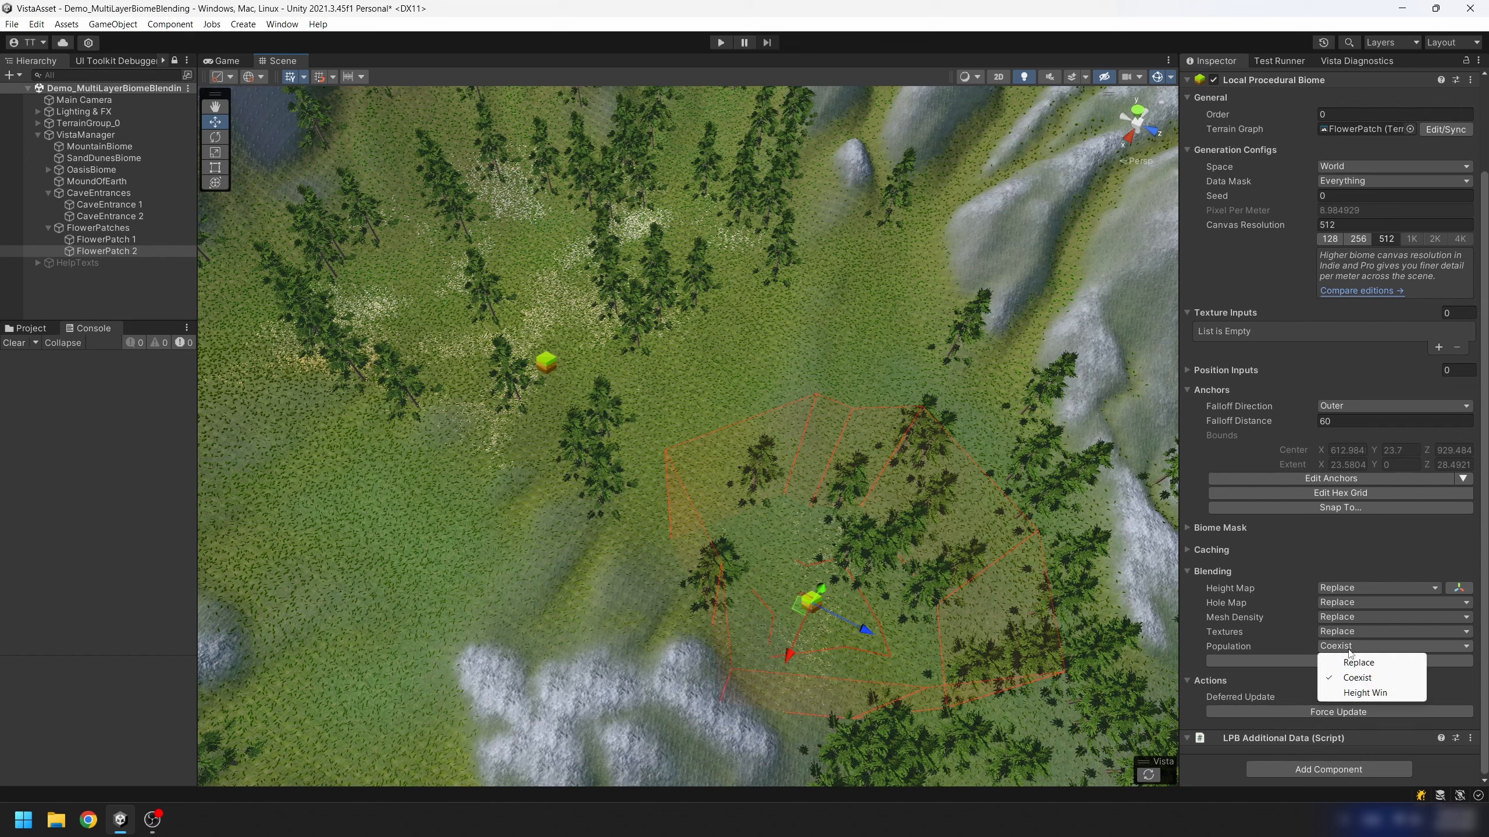
left_click(1357, 678)
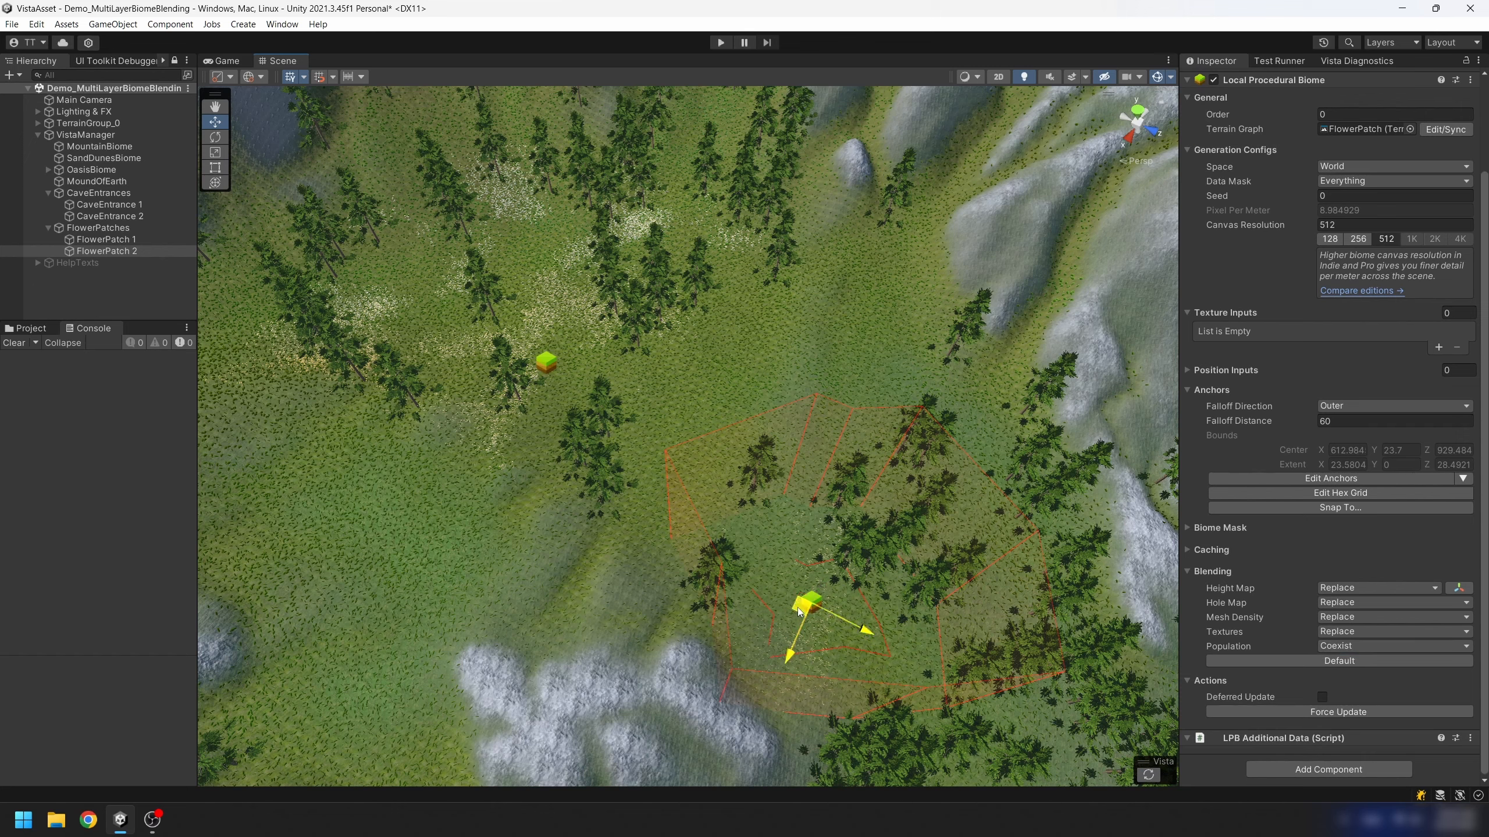
left_click_drag(811, 604, 821, 403)
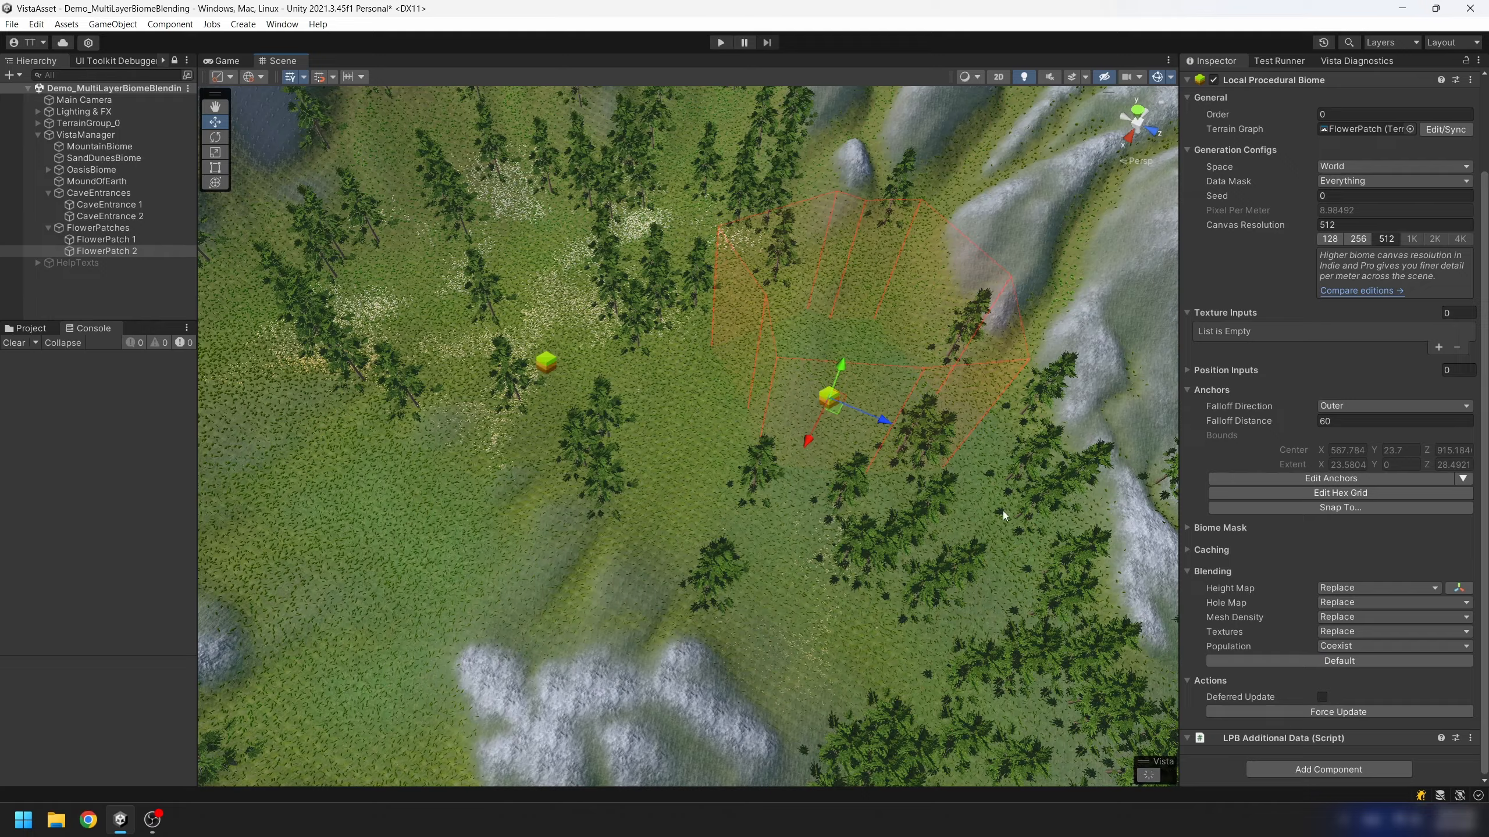
left_click_drag(784, 459, 818, 399, "alt")
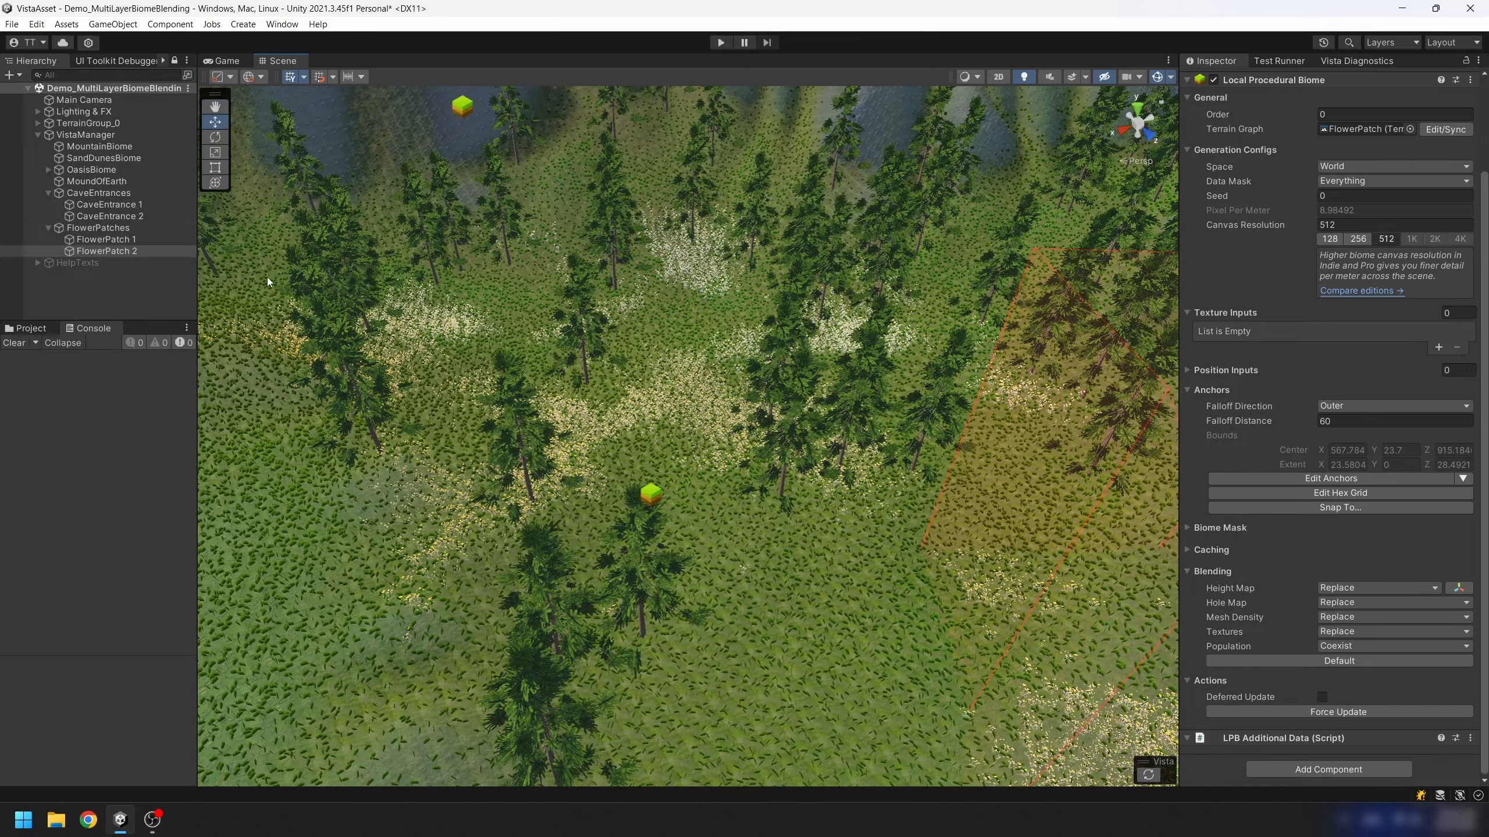
Move FlowerPatch 1 to about X 10.3, Z -2.2 and inspect how its flowers mix with the surrounding grass.
left_click(80, 239)
left_click_drag(657, 507, 590, 582)
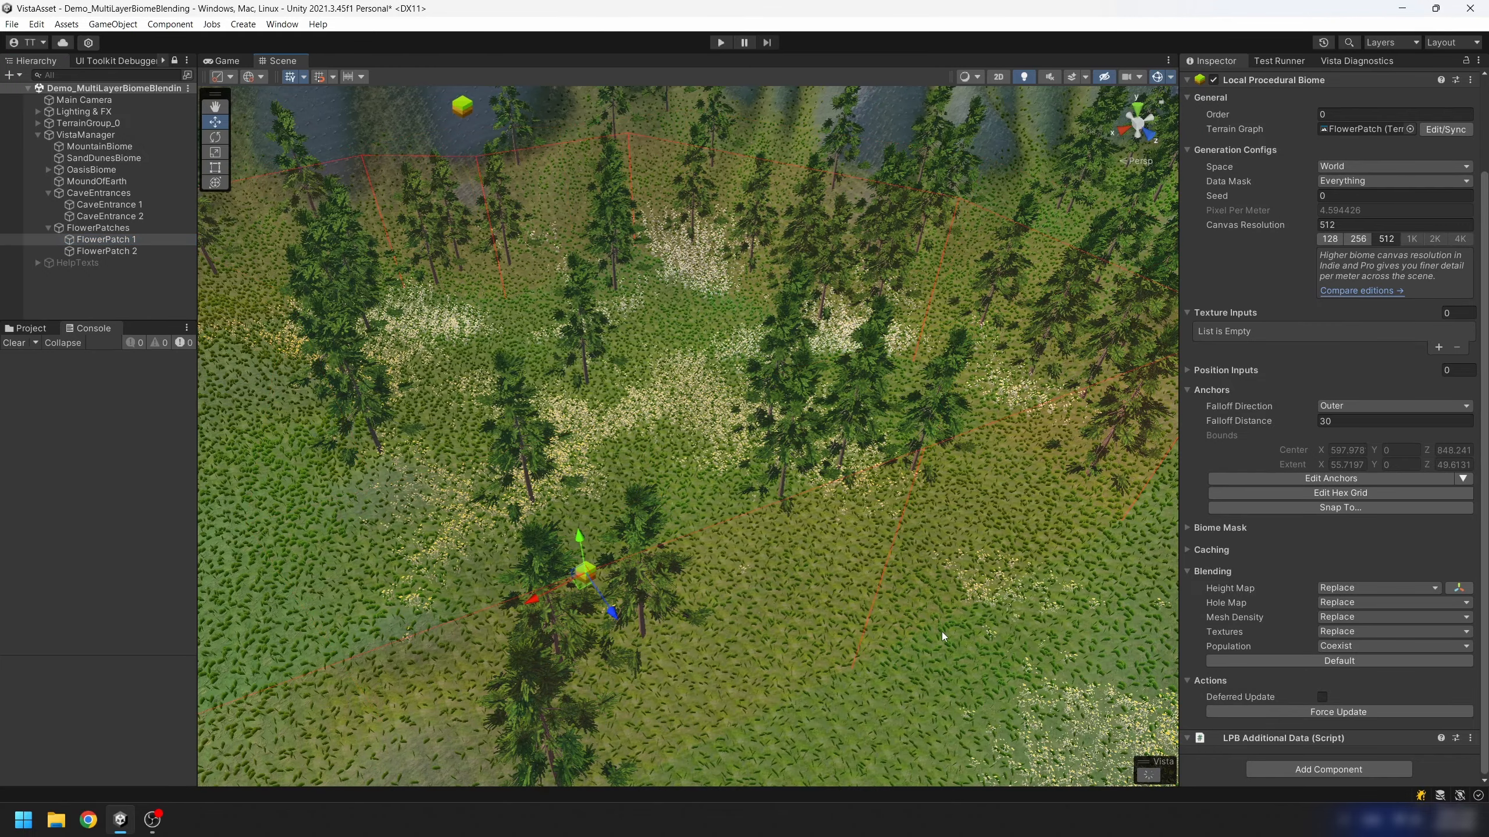
left_click_drag(942, 631, 915, 444, "alt")
scroll(919, 623, "up", 10)
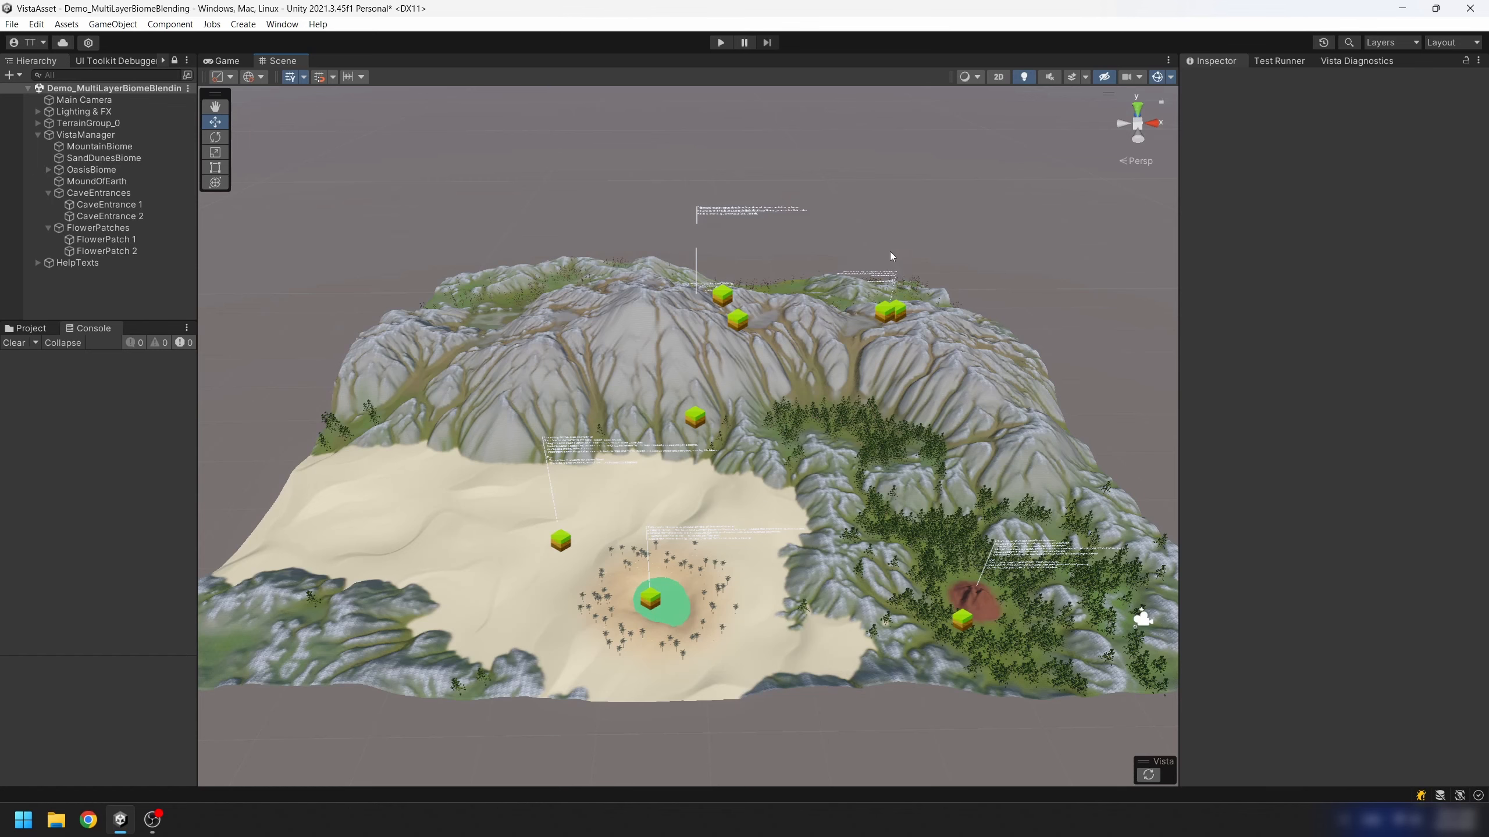
Review the blend settings and areas of MountainBiome, SandDunesBiome and OasisBiome in turn.
left_click(113, 147)
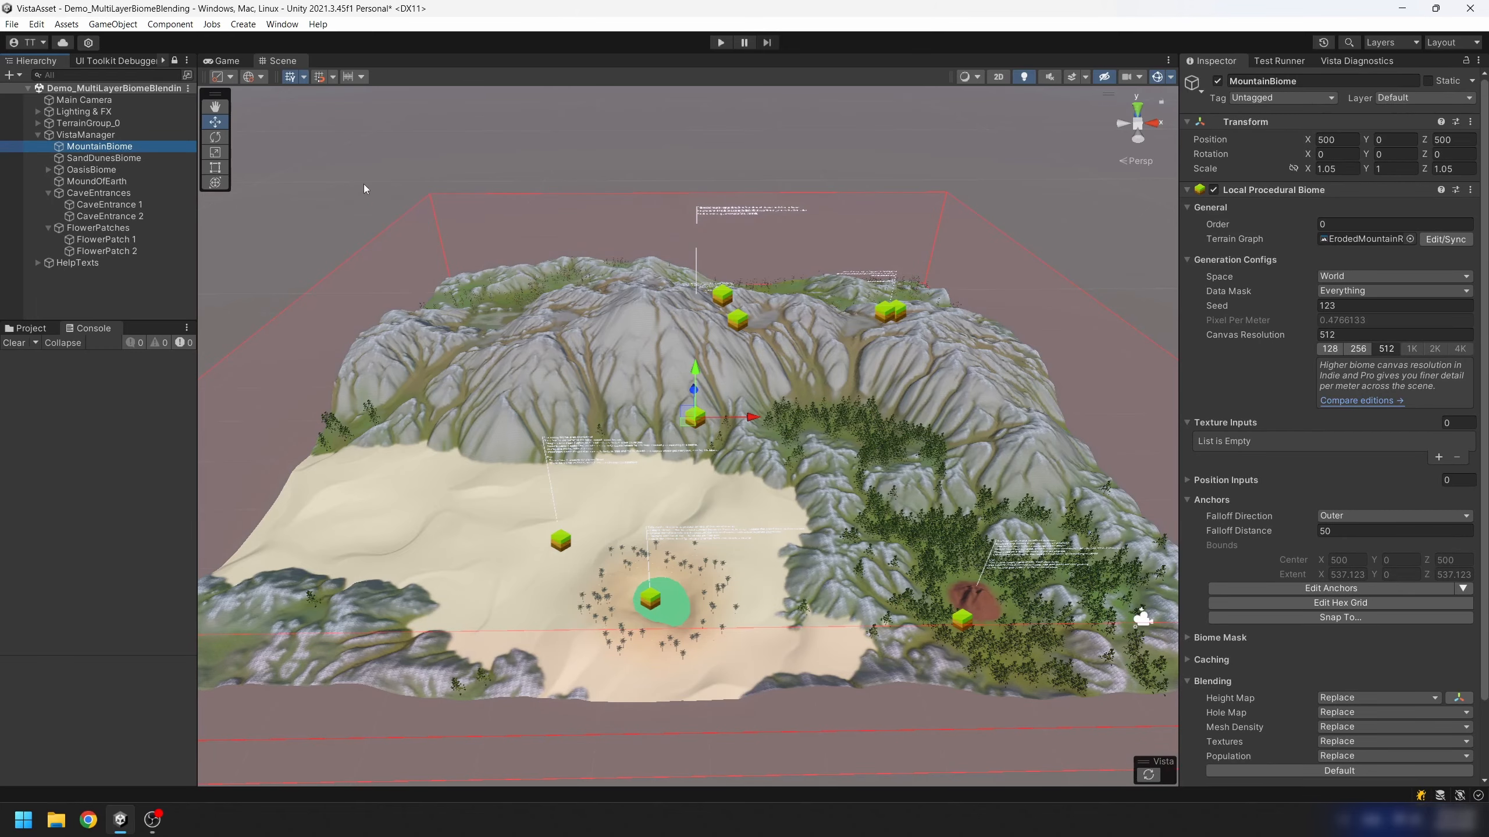
left_click(109, 160)
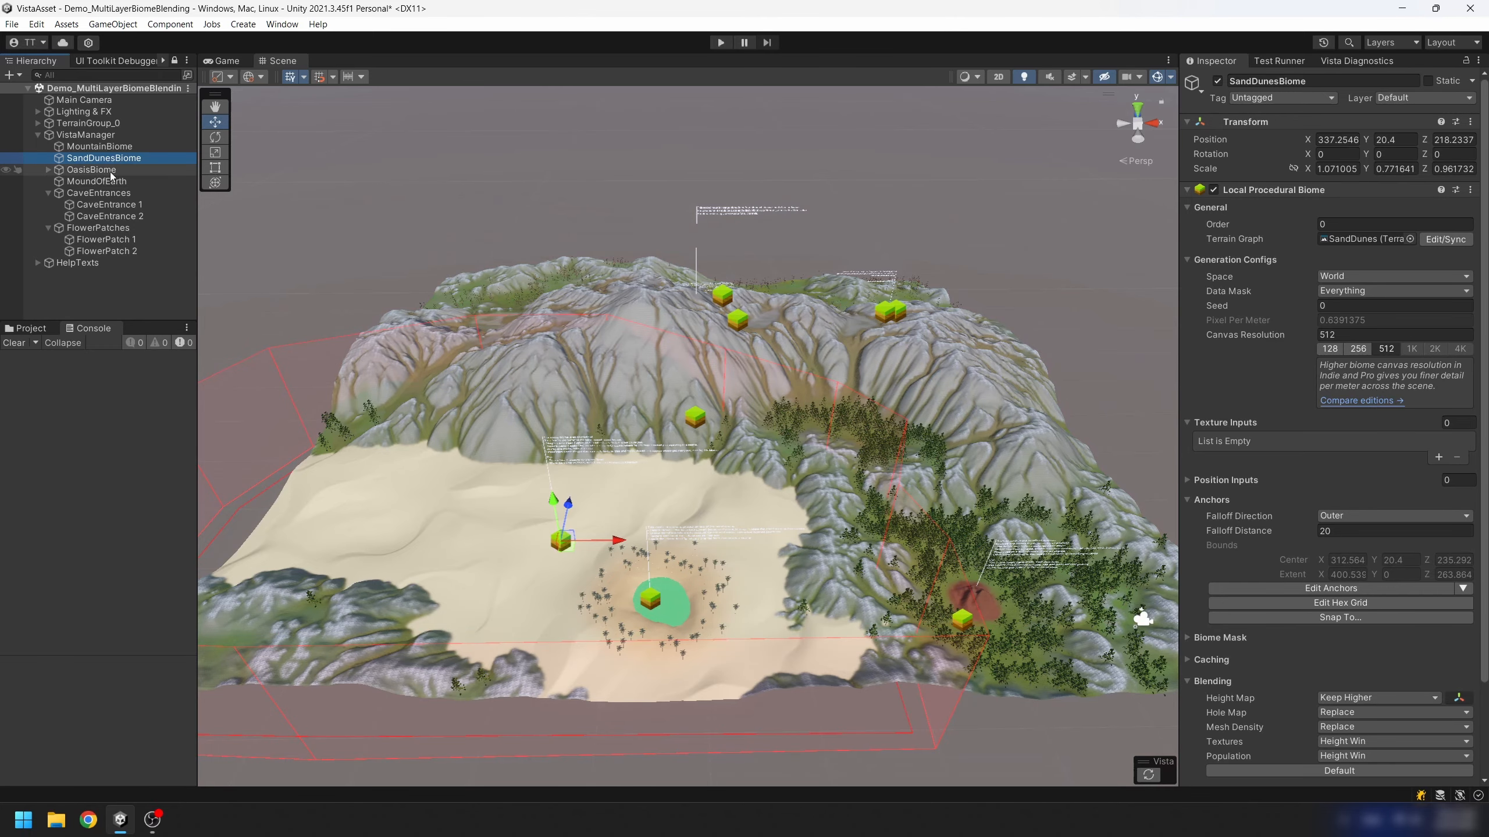
left_click(93, 170)
scroll(751, 491, "up", 5)
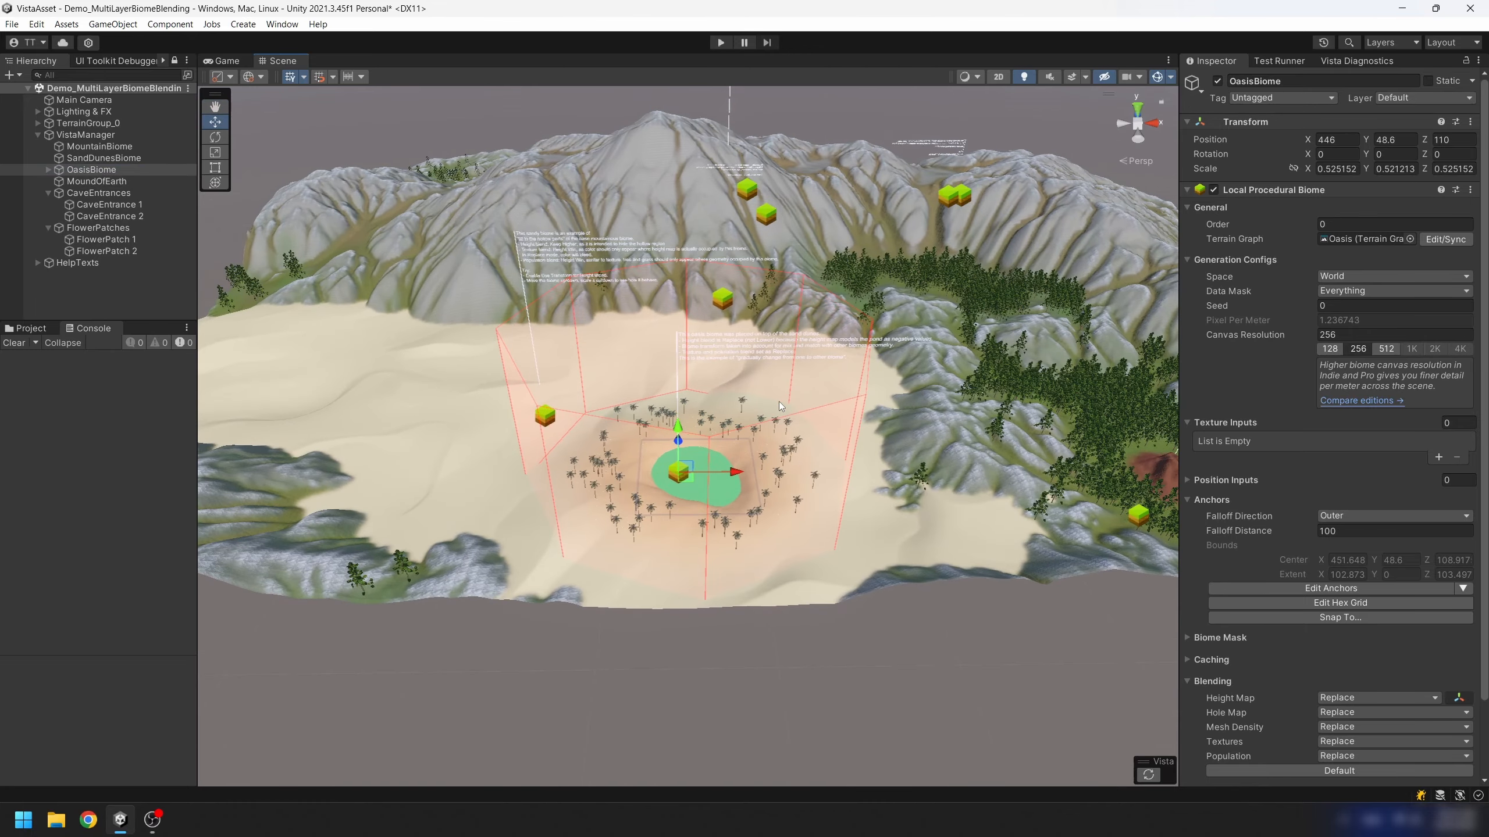
Review MoundOfEarth's blend settings and examine the CaveEntrances group with its two holes in the terrain.
left_click(96, 182)
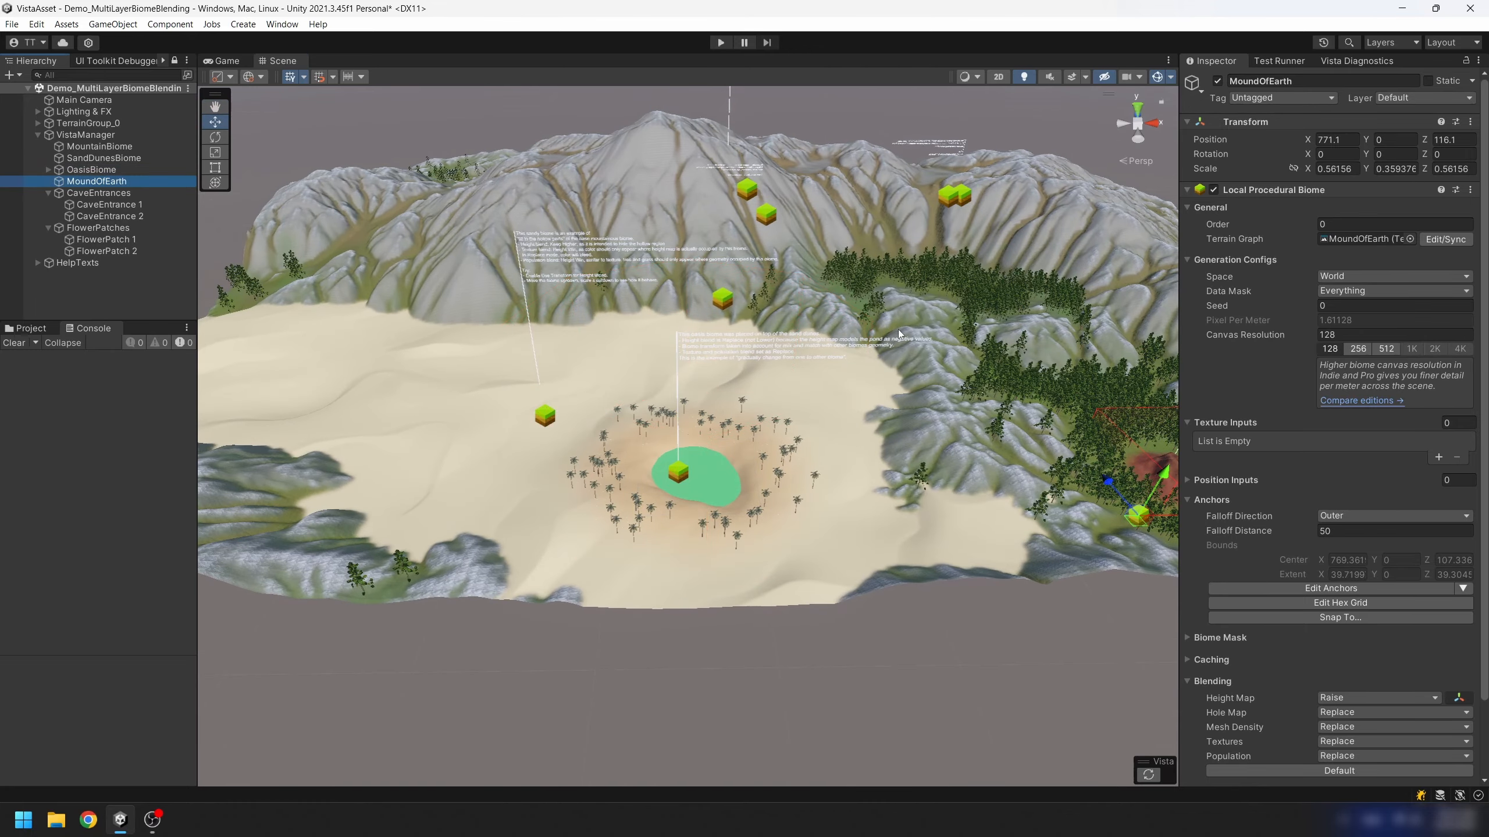
key("f")
middle_click_drag(1098, 415, 621, 619)
left_click_drag(621, 619, 428, 718, "alt")
middle_click_drag(1043, 363, 586, 480)
scroll(587, 484, "down", 6)
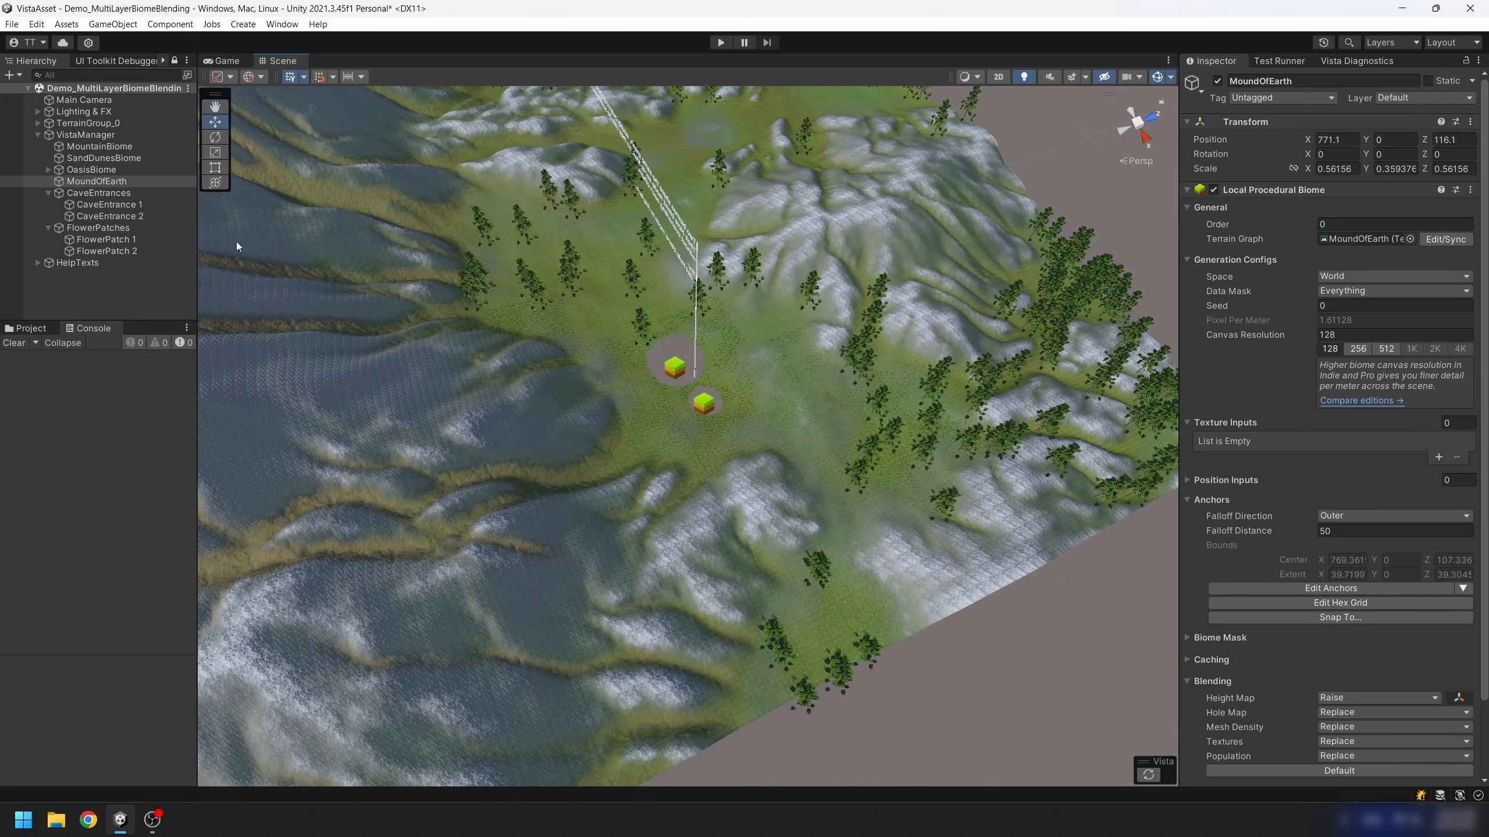
left_click(88, 193)
scroll(700, 281, "up", 3)
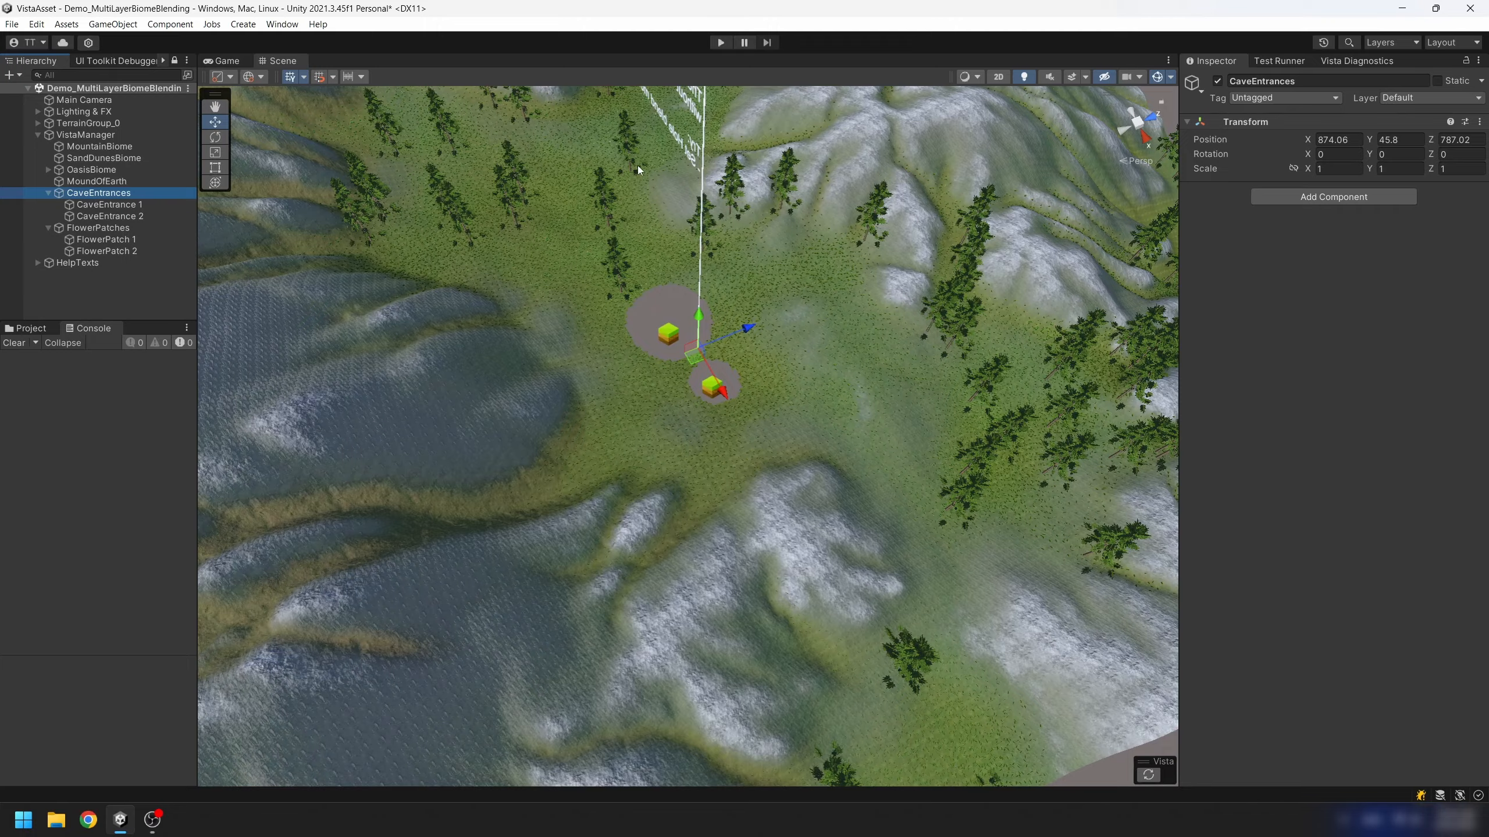
middle_click_drag(637, 165, 666, 245)
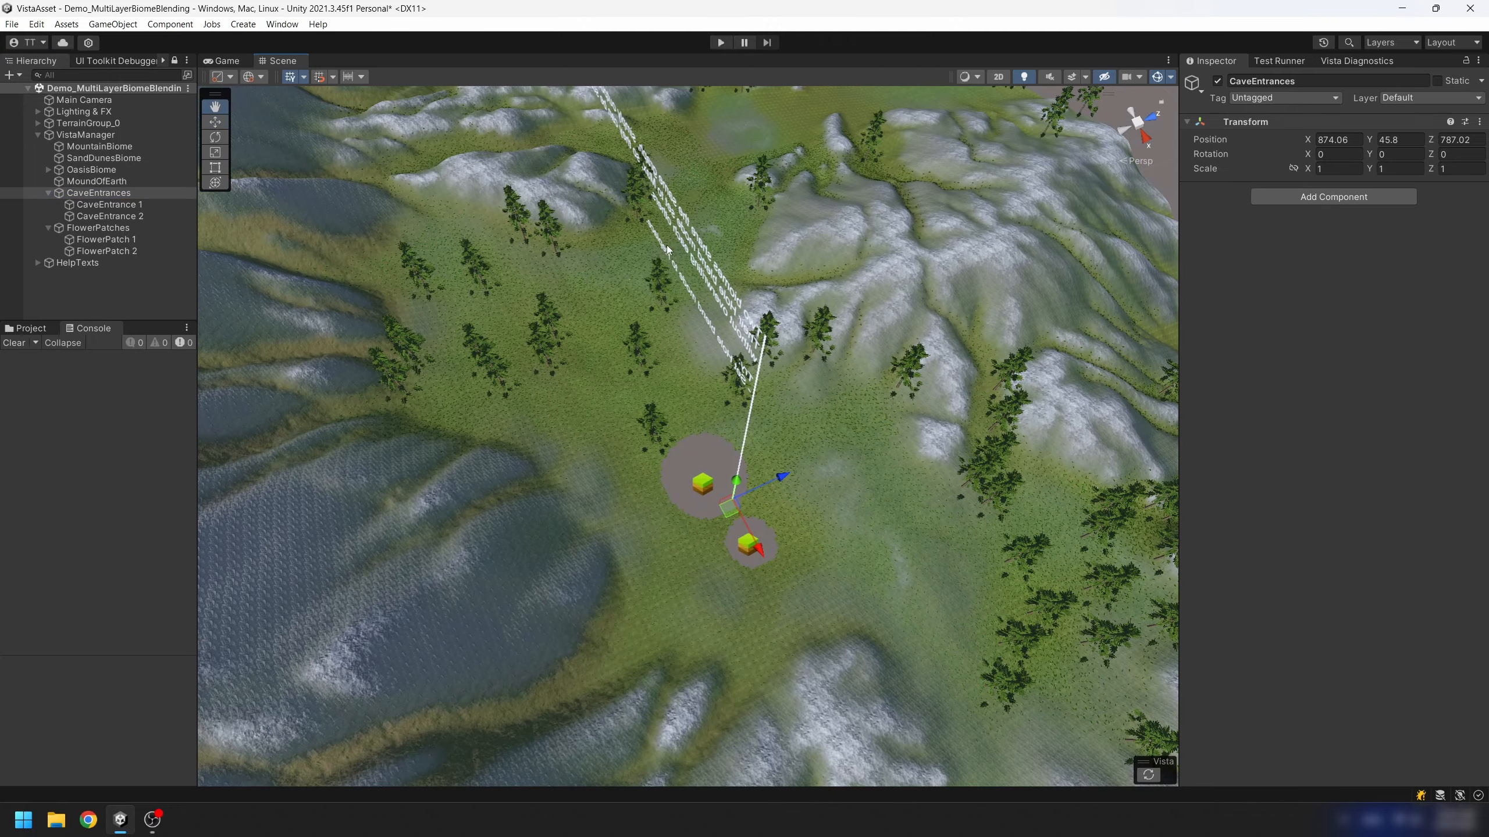
Examine FlowerPatch 1's area, the whole blended terrain and FlowerPatch 2's settings, leaving nothing selected.
left_click(83, 240)
middle_click_drag(653, 172, 697, 435)
scroll(697, 436, "up", 5)
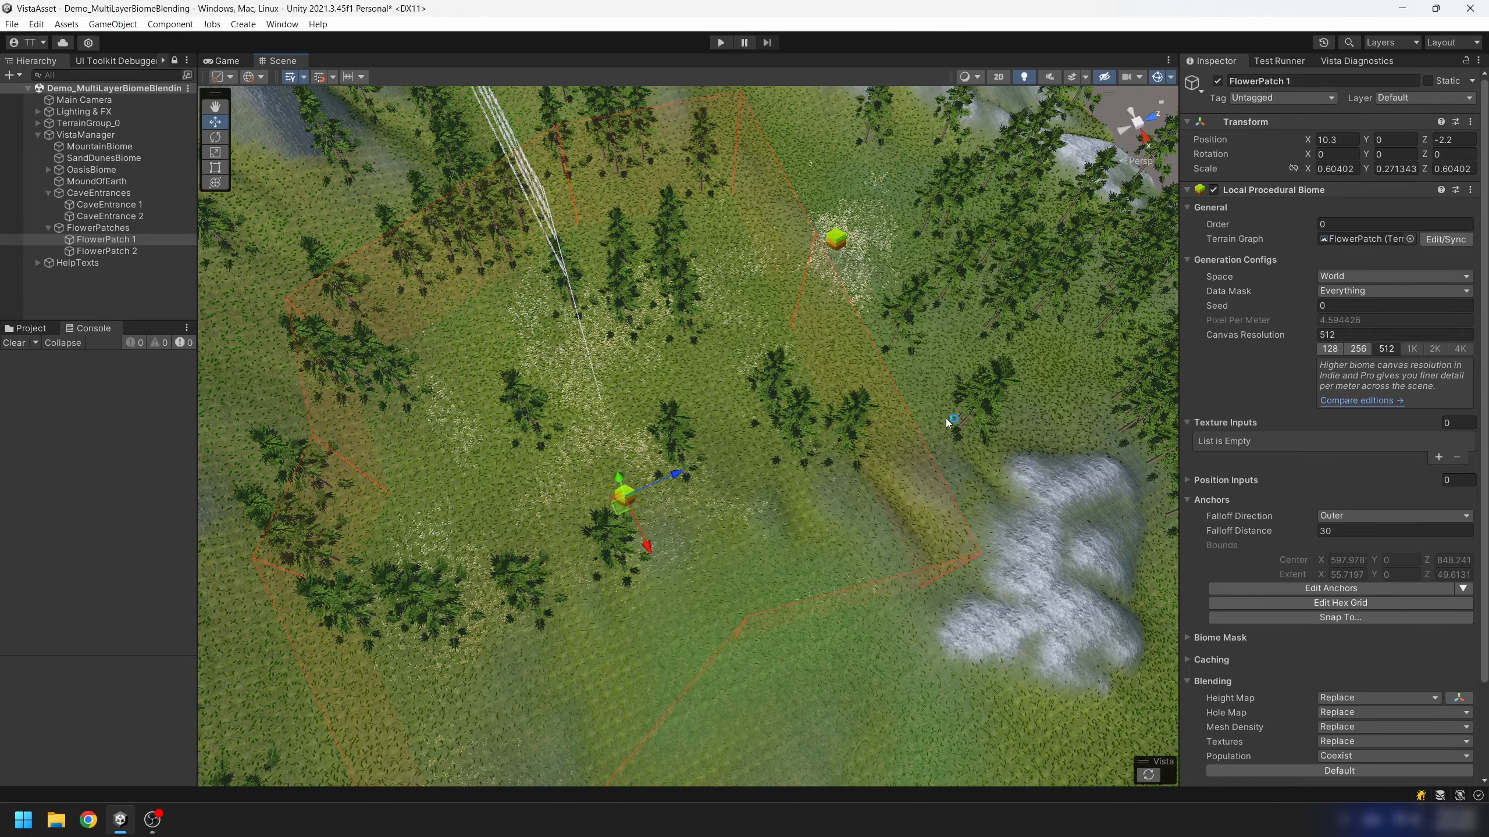
right_click_drag(945, 419, 790, 410)
middle_click_drag(891, 410, 749, 407)
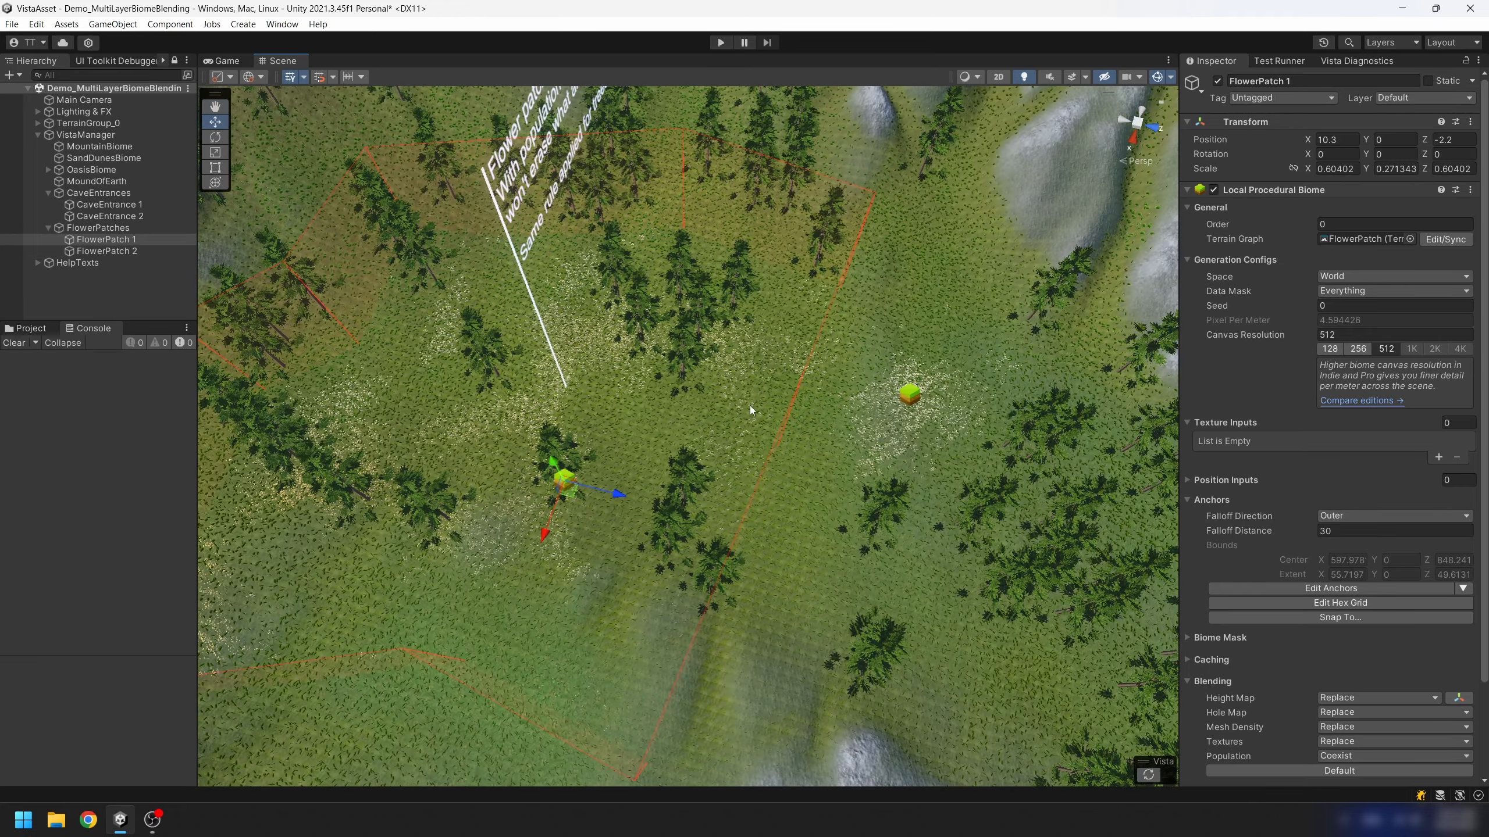
right_click_drag(1072, 420, 954, 415)
scroll(954, 417, "down", 3)
scroll(953, 412, "down", 10)
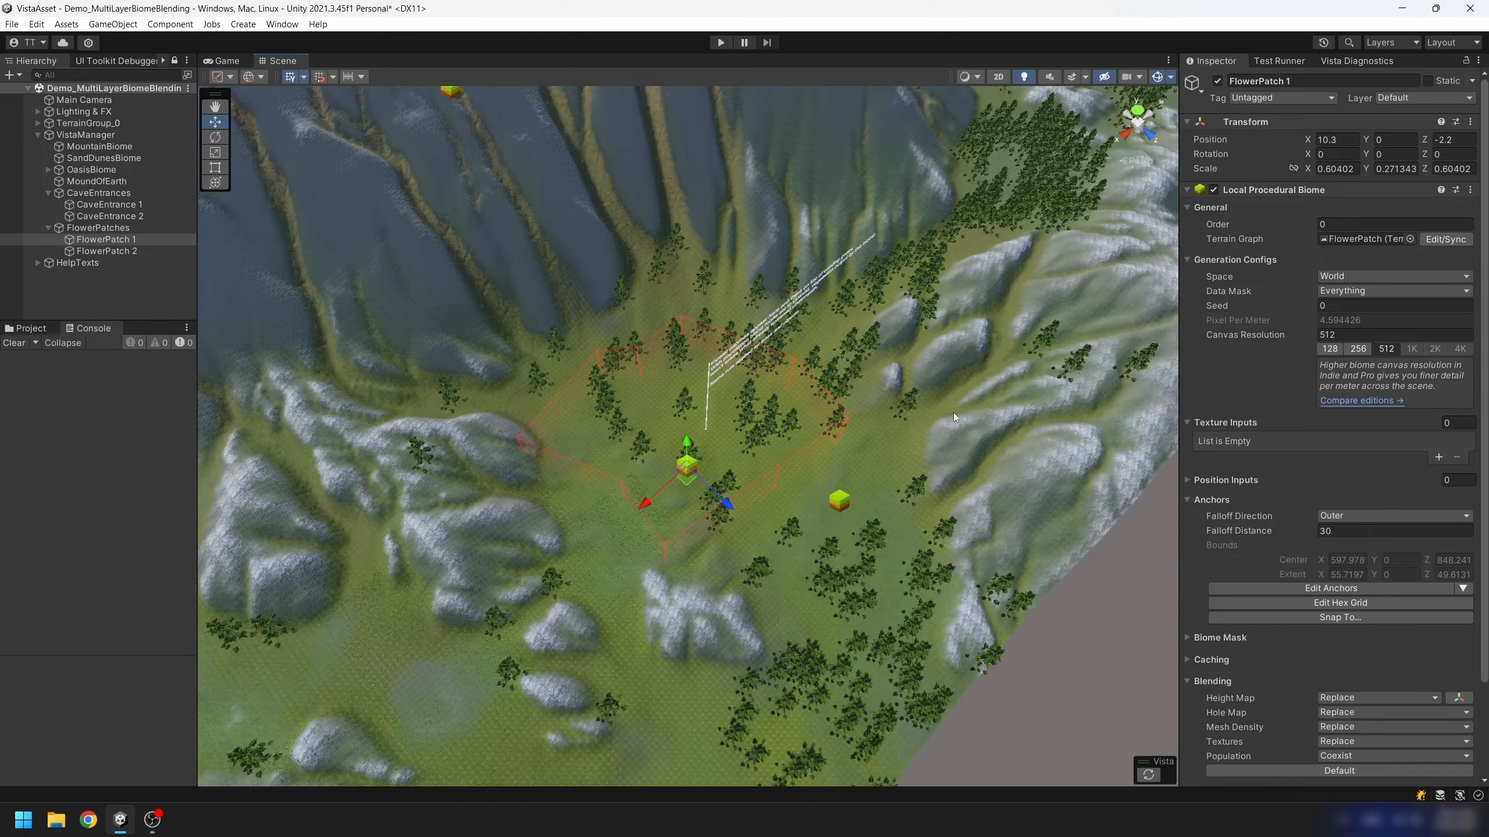
scroll(851, 385, "down", 2)
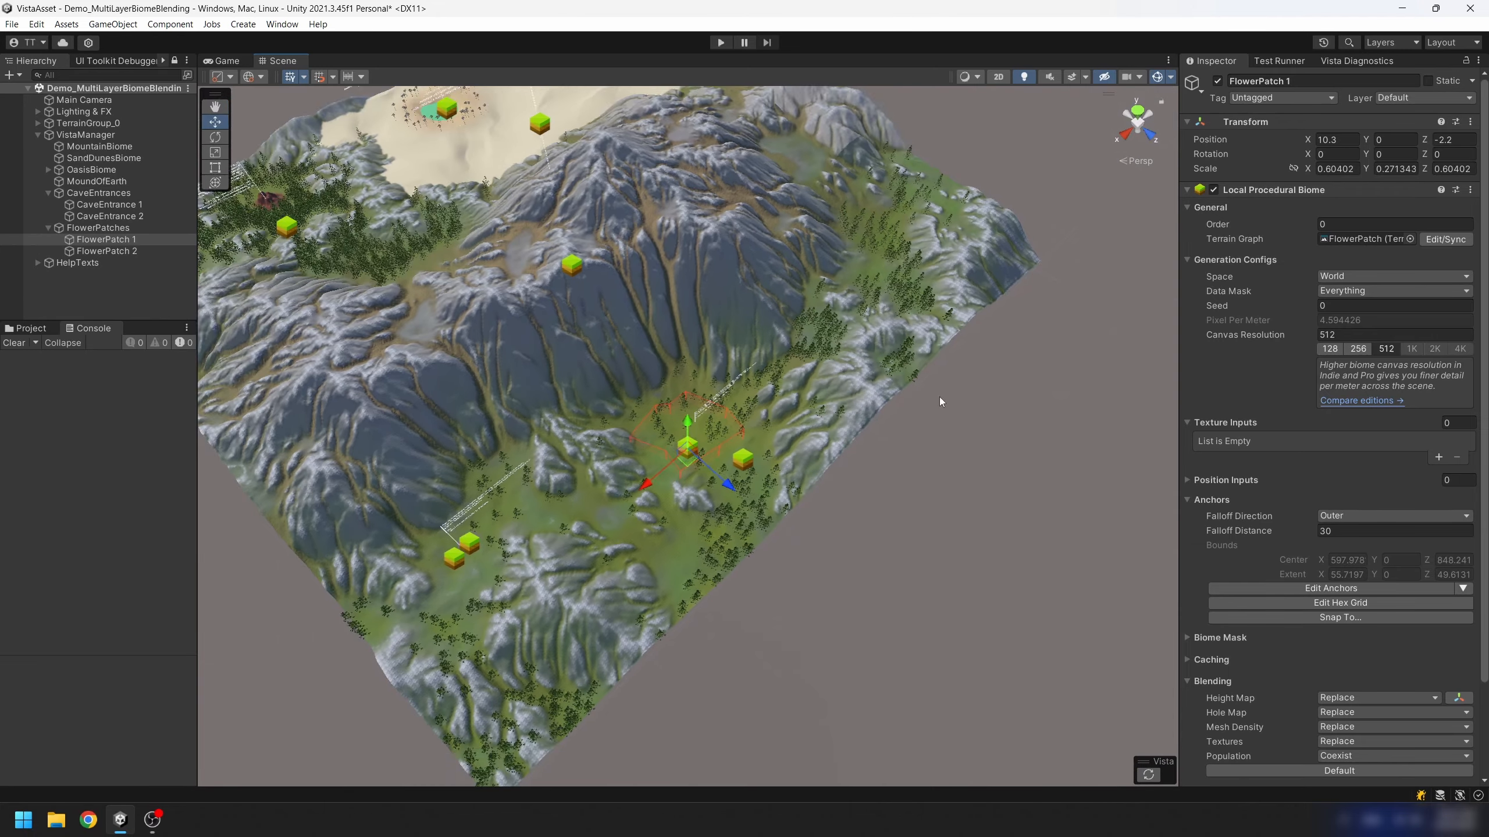
right_click_drag(940, 397, 891, 363)
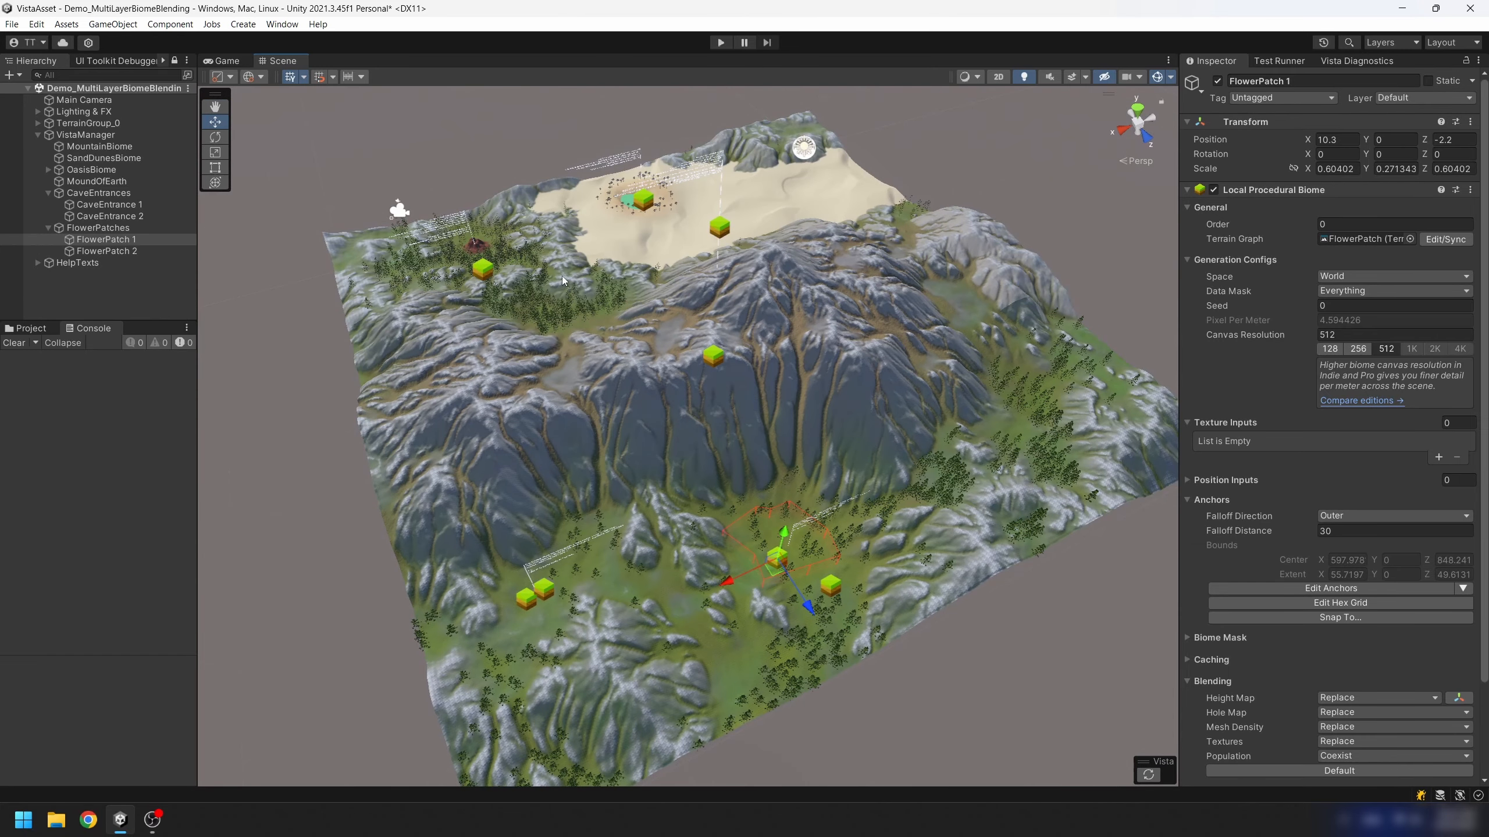
left_click(116, 250)
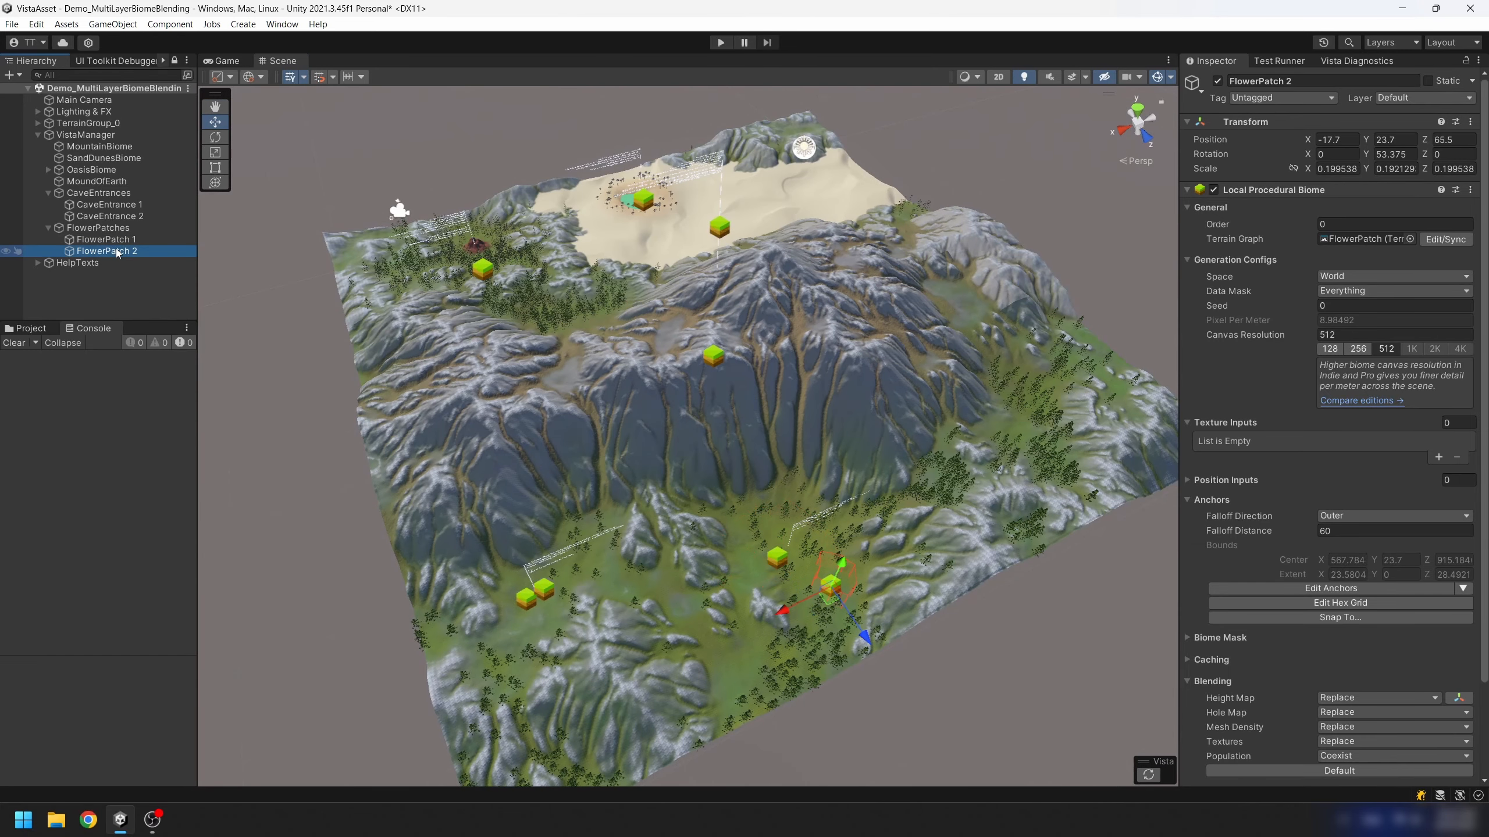
left_click(105, 292)
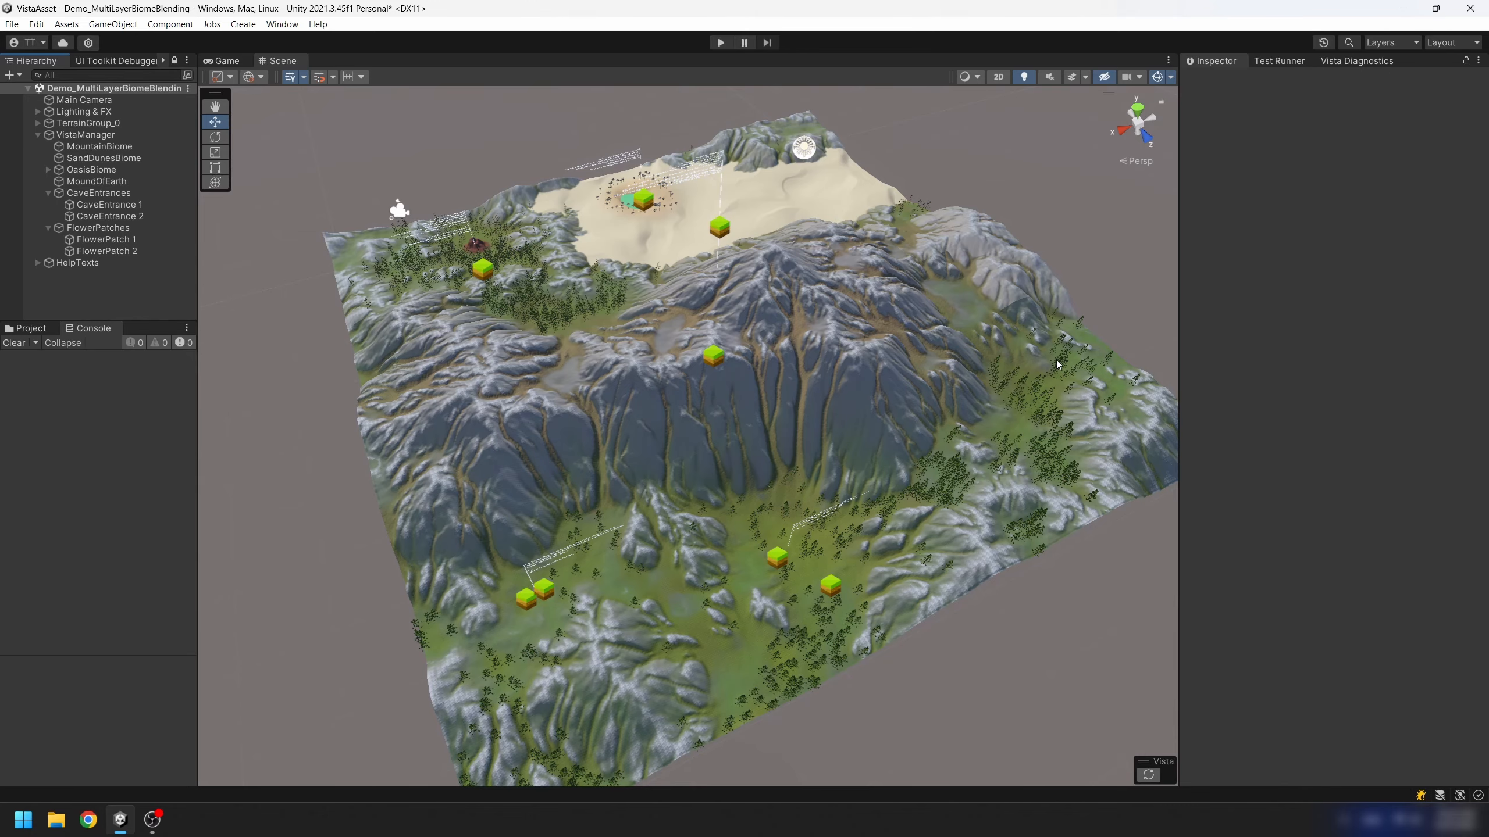
Examine the whole blended terrain from several sides, from the mountain and flower patches around to the dunes, oasis and mound.
right_click_drag(684, 368, 759, 470)
middle_click_drag(502, 419, 752, 588)
right_click_drag(573, 505, 943, 517)
key("a")
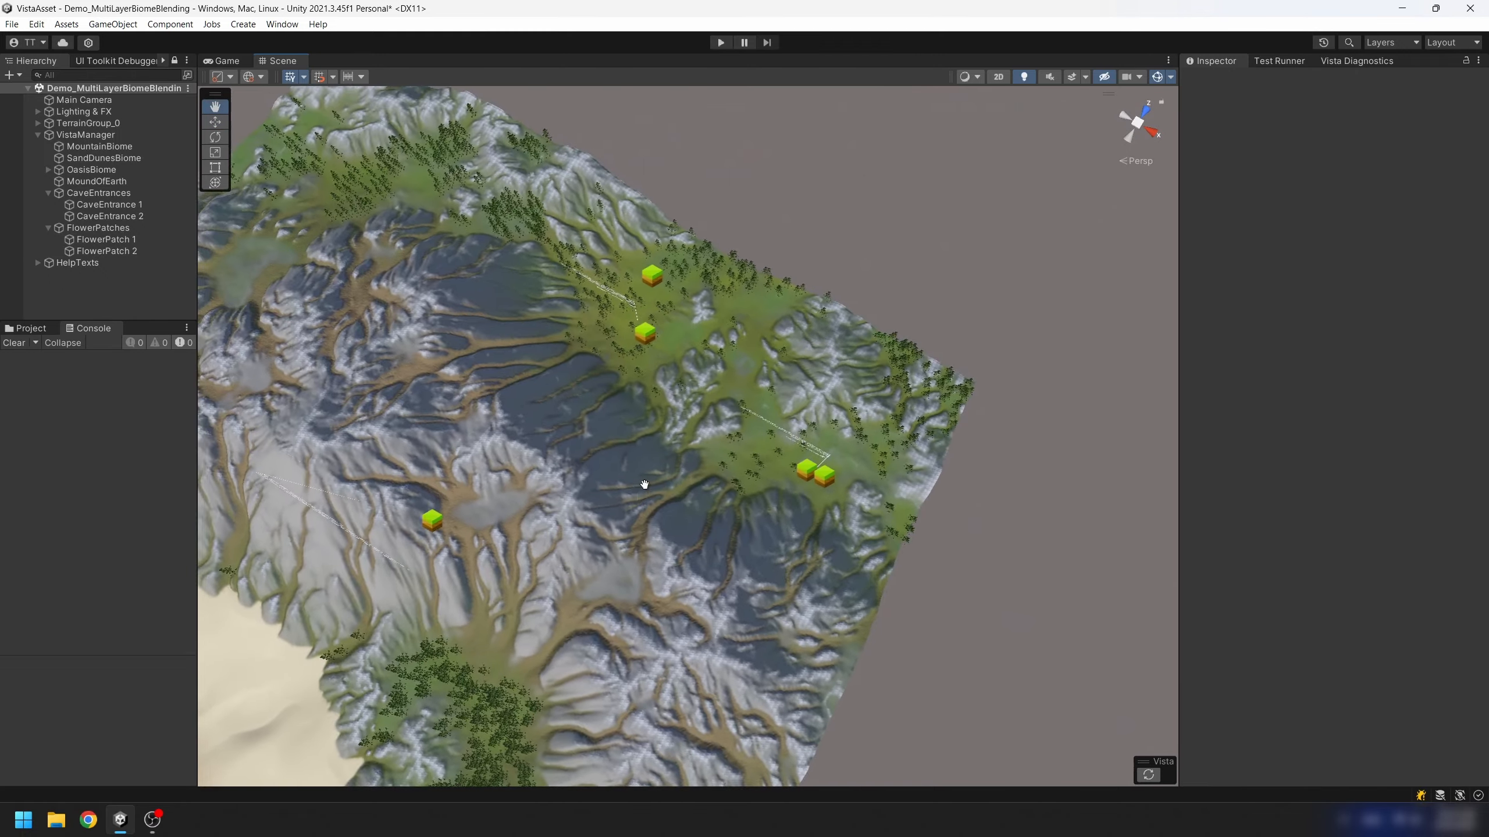
middle_click_drag(645, 486, 971, 271)
right_click_drag(797, 458, 900, 389)
scroll(900, 389, "down", 3)
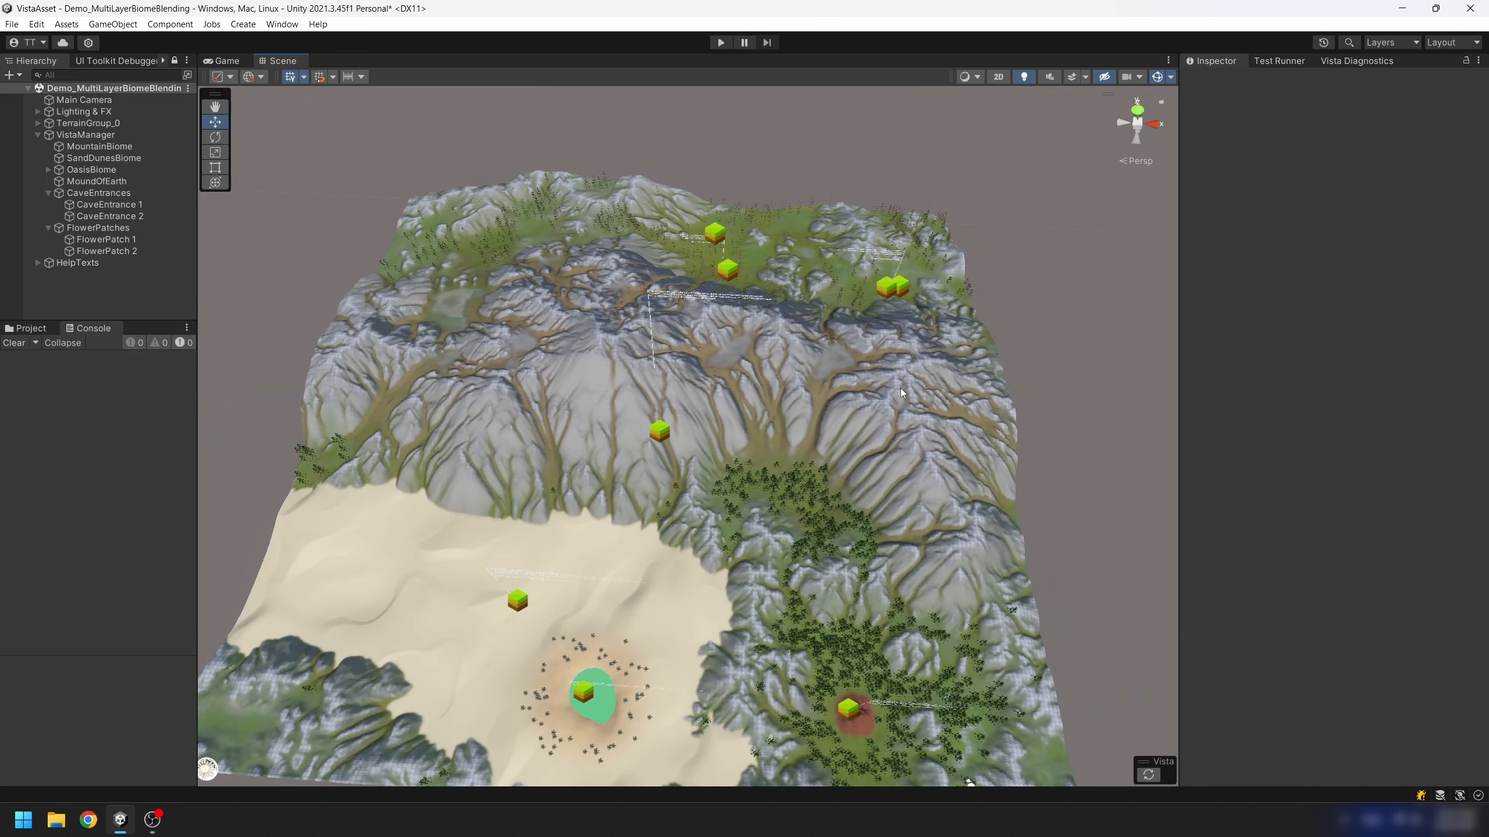
middle_click_drag(836, 481, 908, 406)
right_click_drag(909, 406, 932, 369)
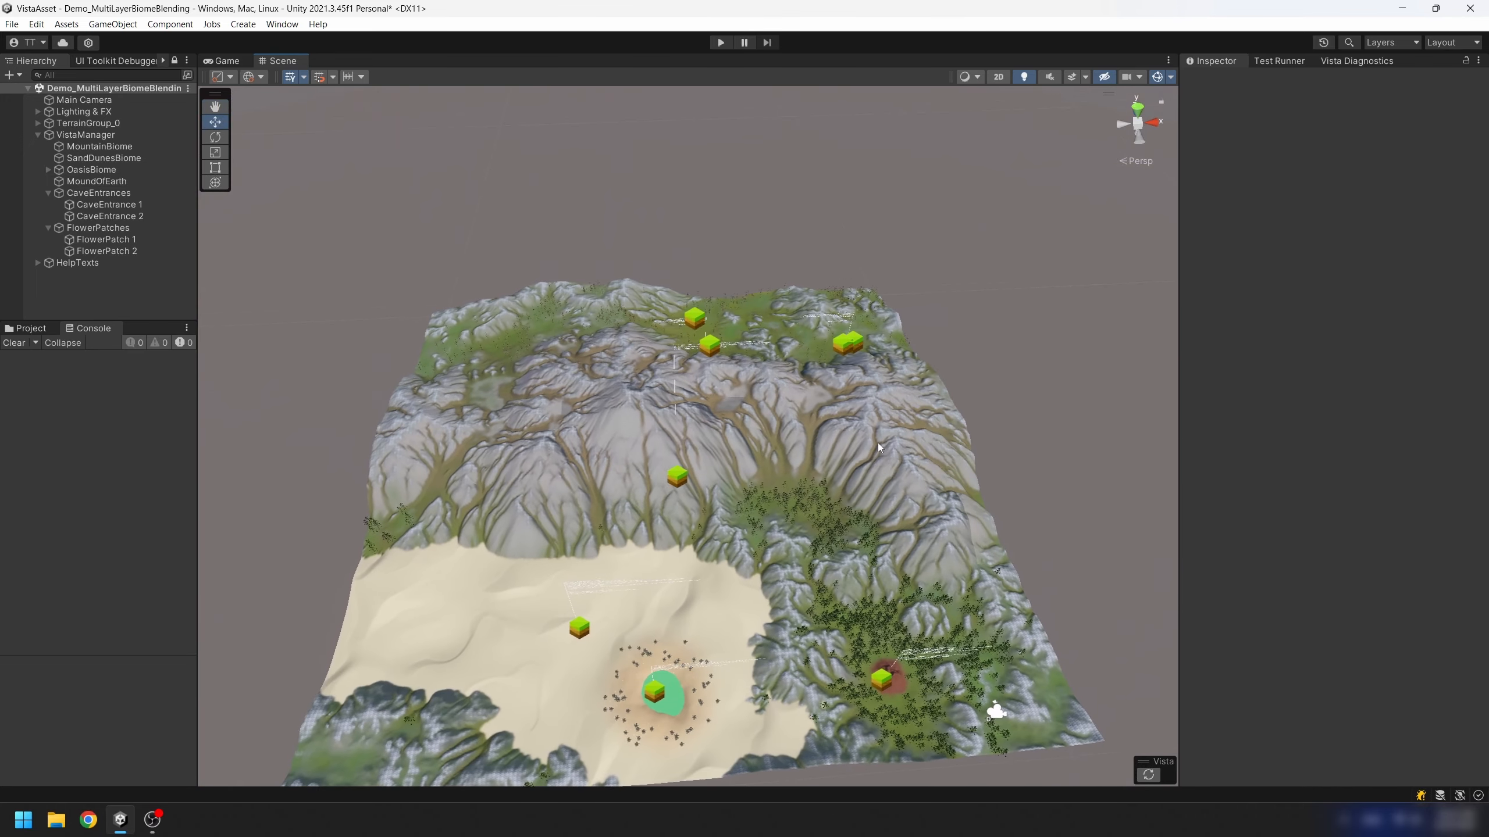
middle_click_drag(883, 486, 944, 380)
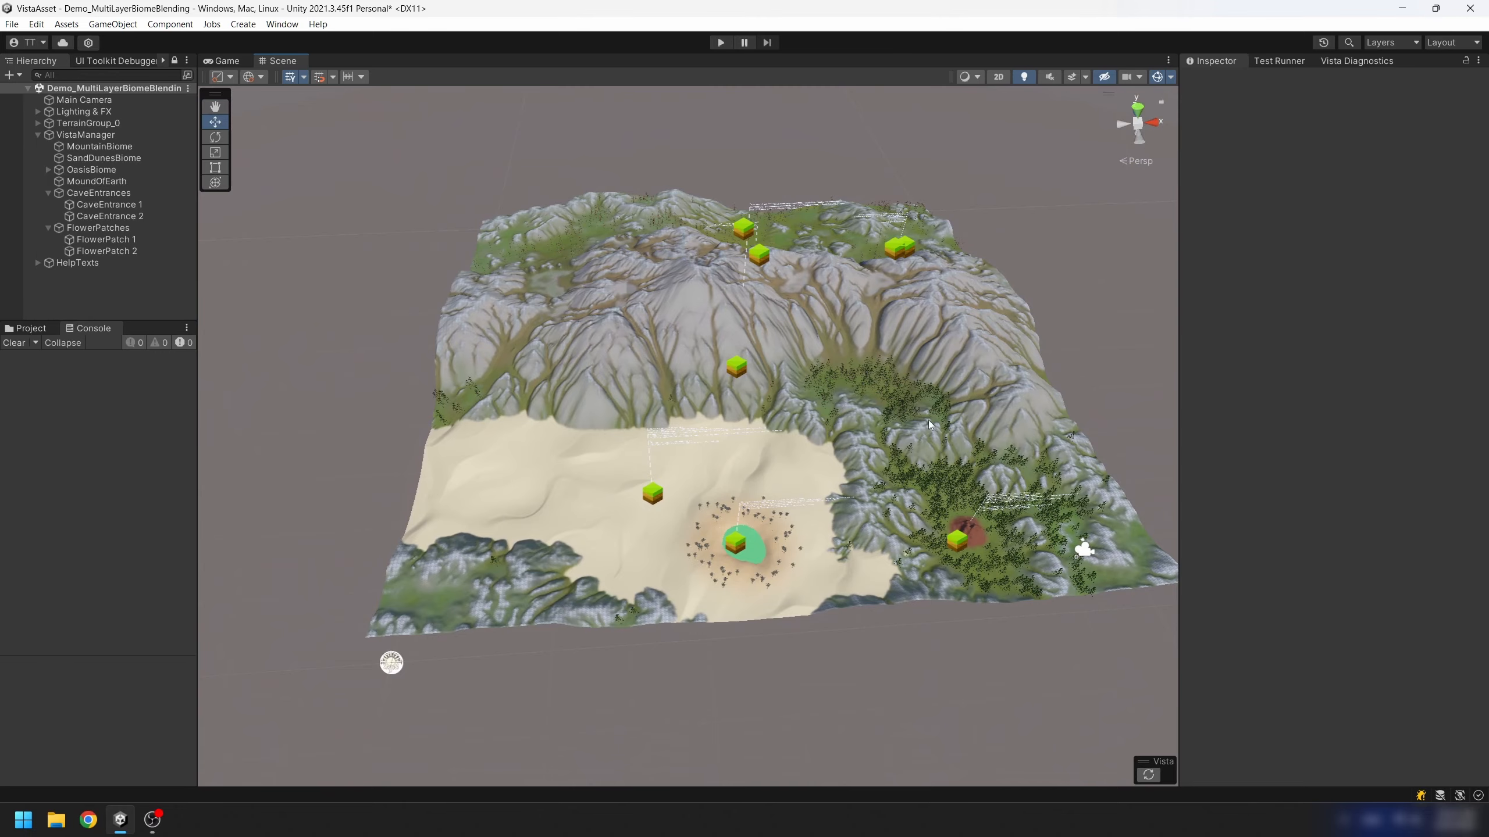
scroll(929, 423, "up", 3)
scroll(930, 362, "up", 5)
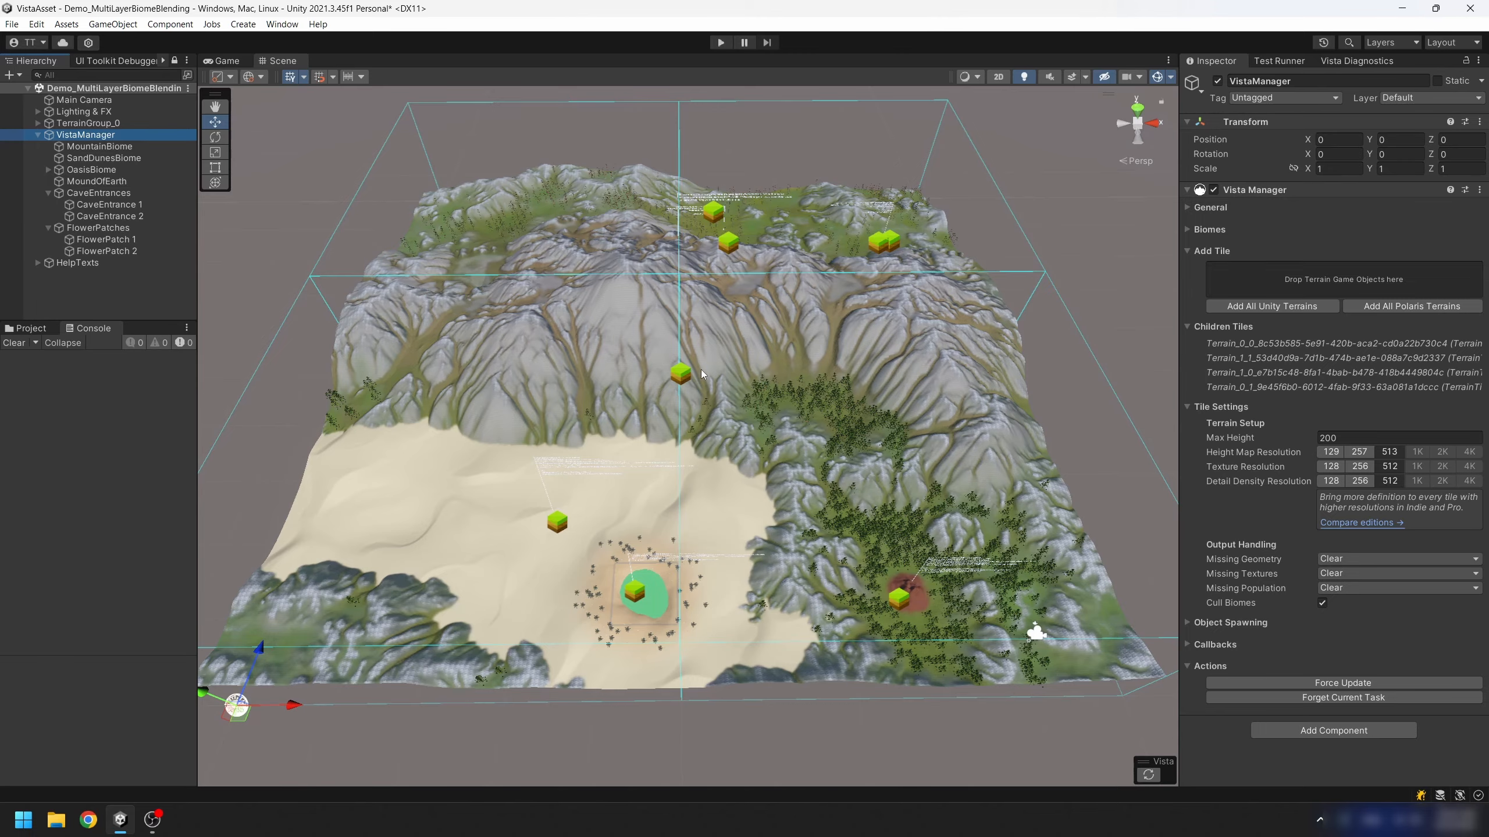
Review VistaManager's output handling settings, including the choices offered for Missing Geometry, and view its bounds around the whole terrain.
middle_click_drag(712, 371, 788, 396)
left_click_drag(789, 396, 891, 367, "alt")
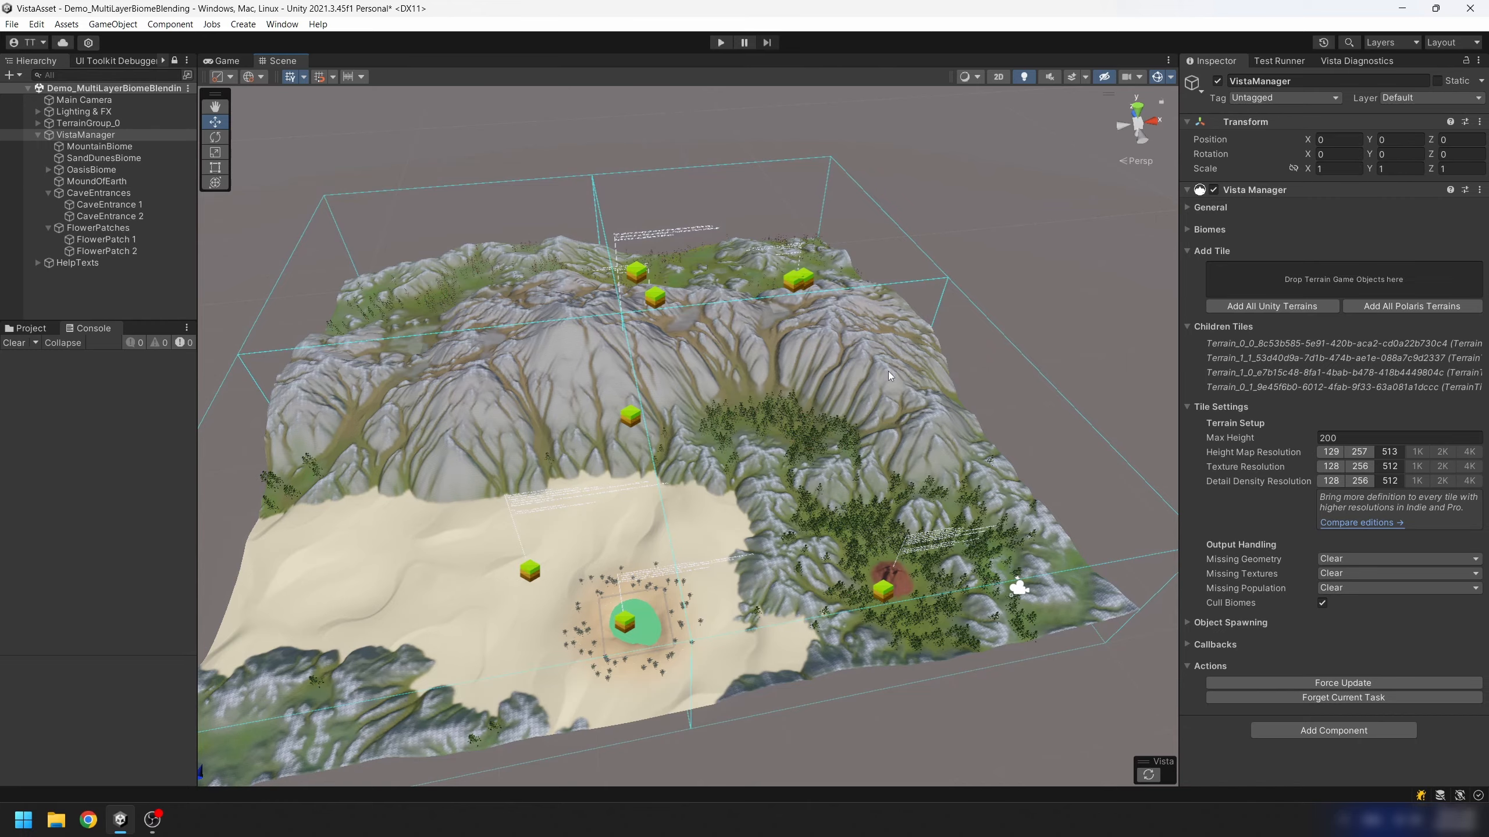
left_click(1246, 558)
left_click(1339, 561)
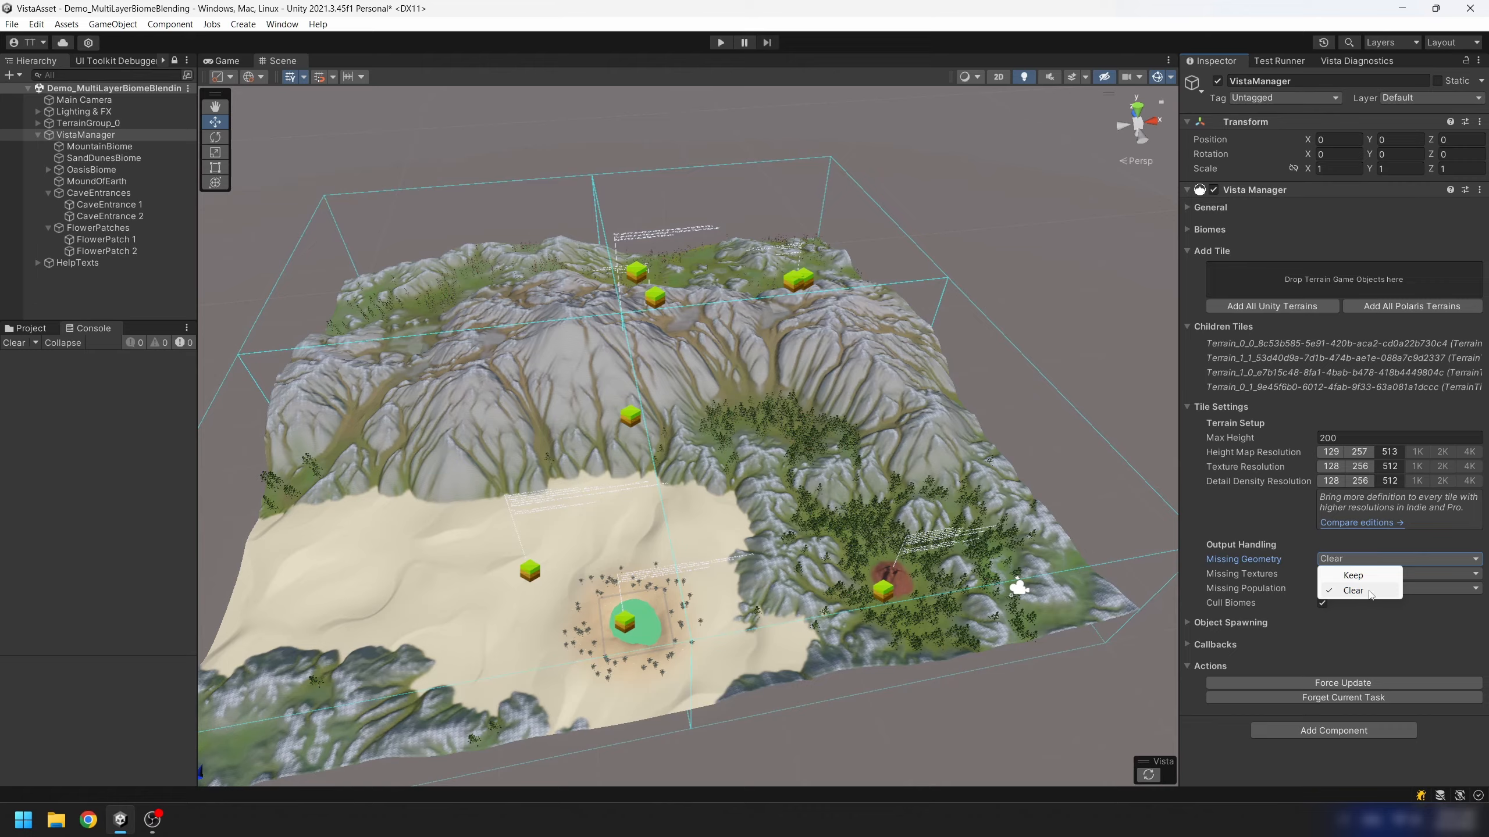
left_click(1233, 583)
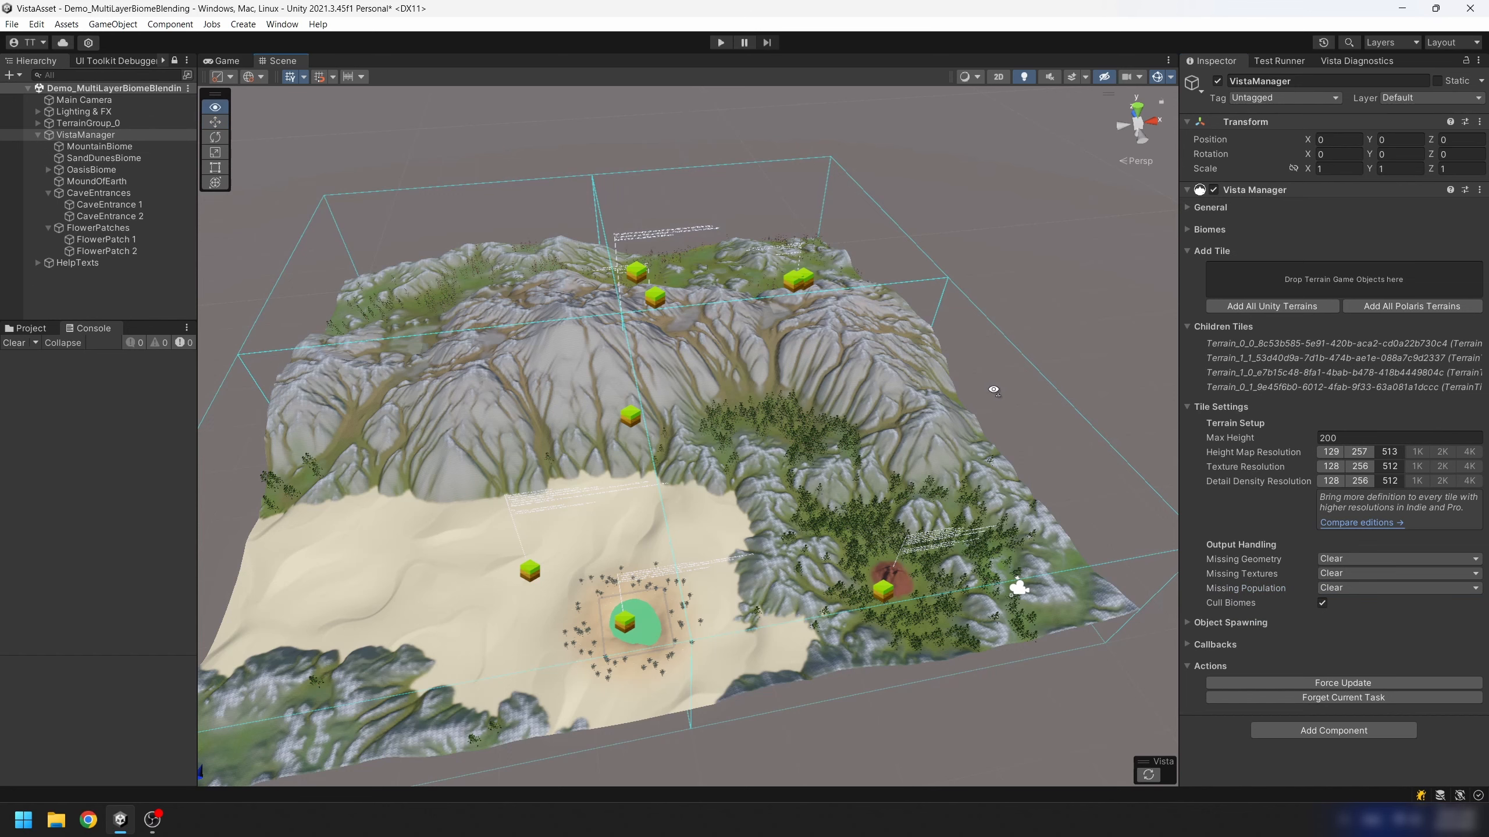
key("f")
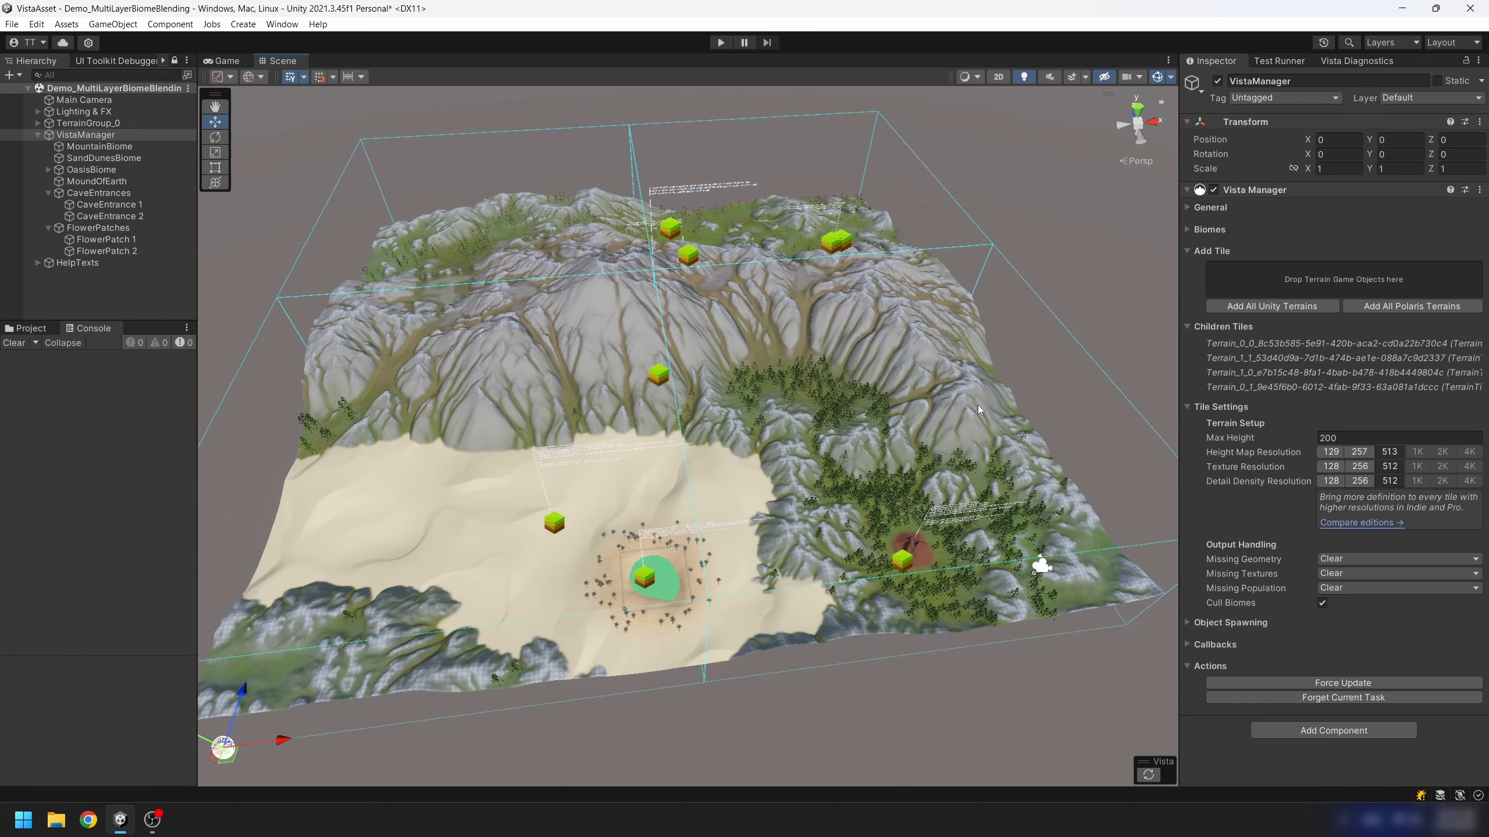
scroll(976, 406, "down", 5)
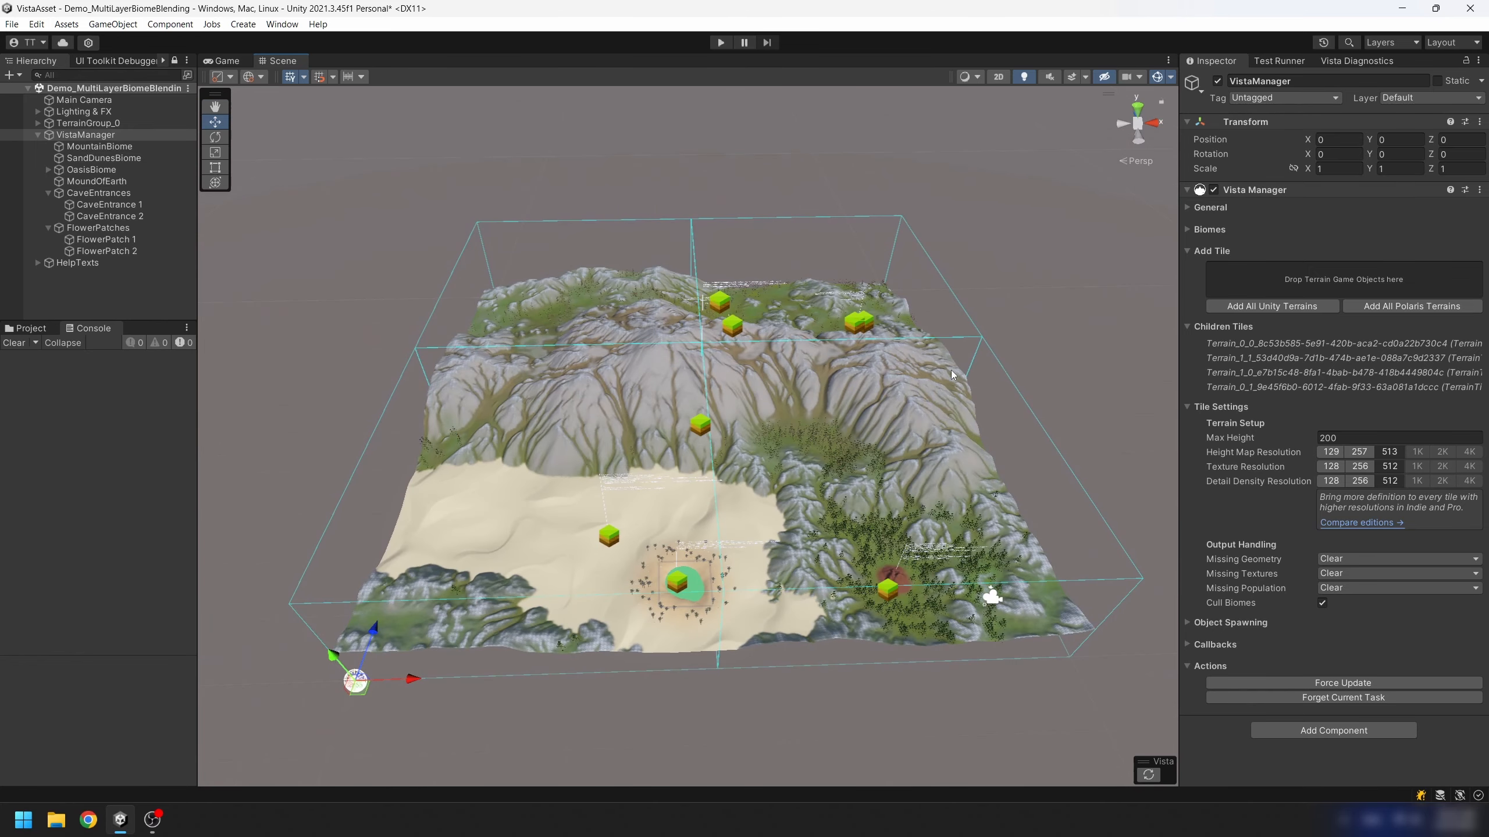